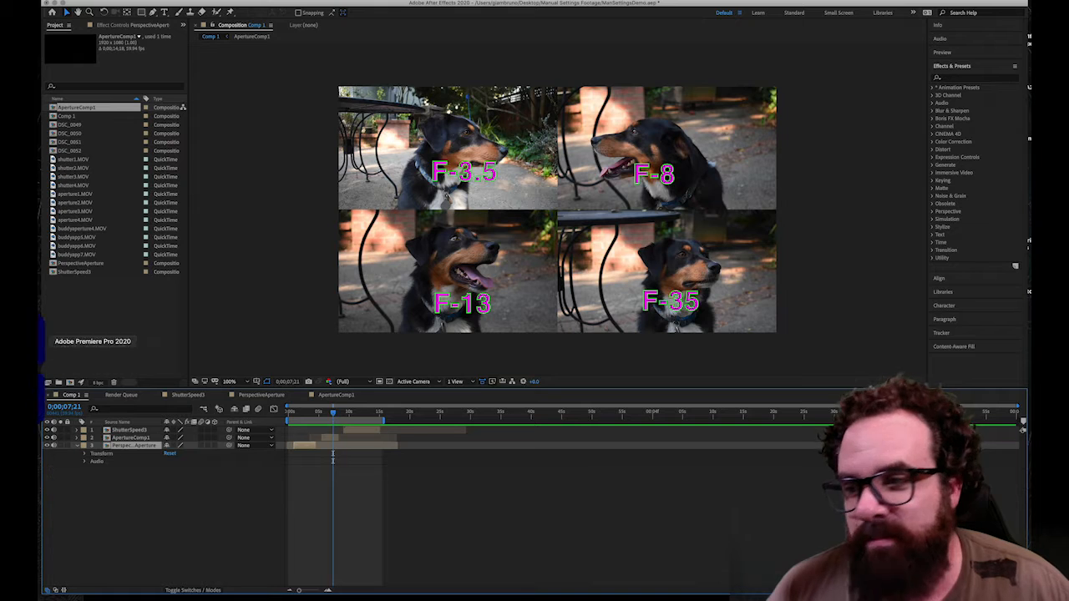
- Import DSC_0069.MOV from the Manual Settings Footage folder into the project
left_click(40, 178)
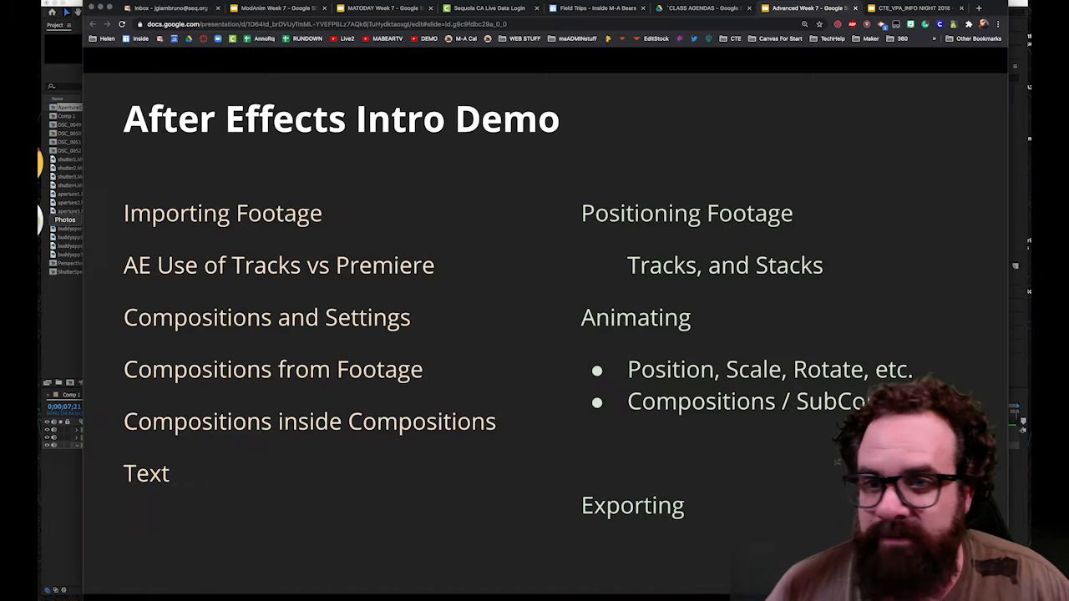
left_click(62, 335)
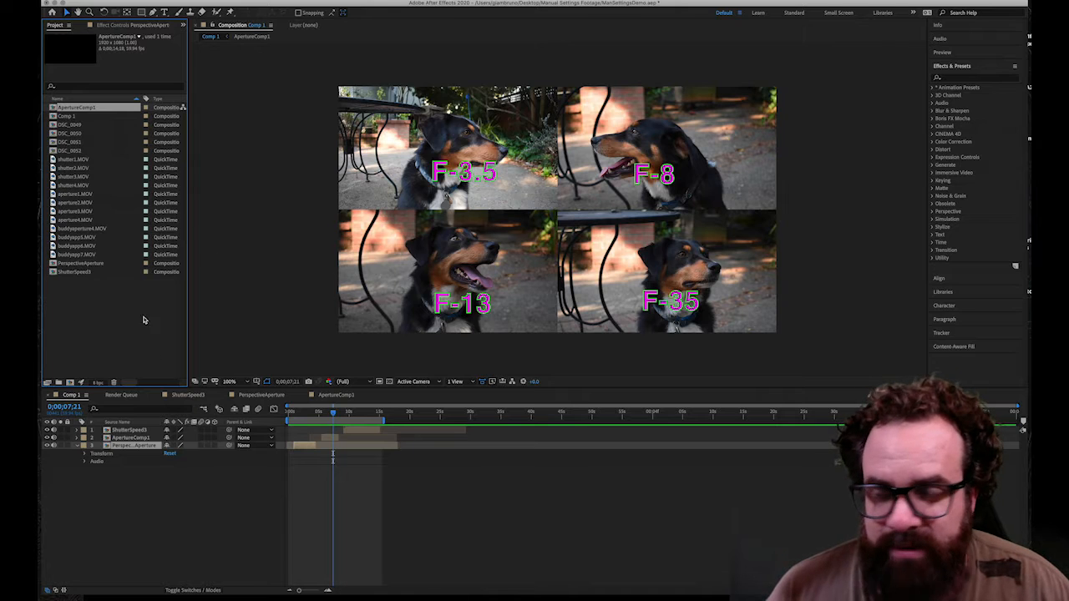
key("super+Tab")
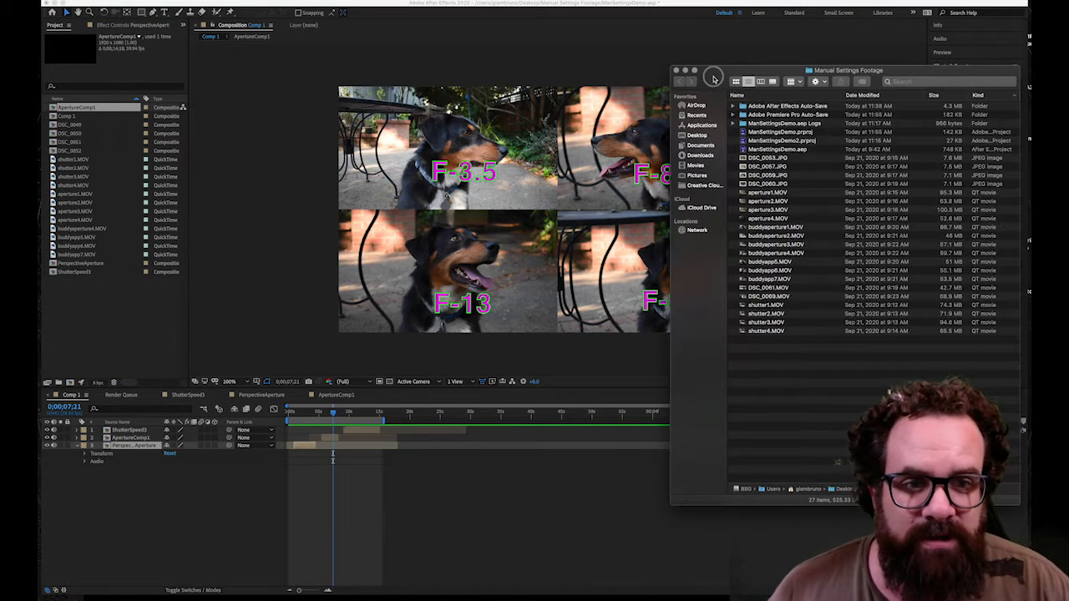
left_click_drag(720, 68, 654, 61)
left_click(693, 246)
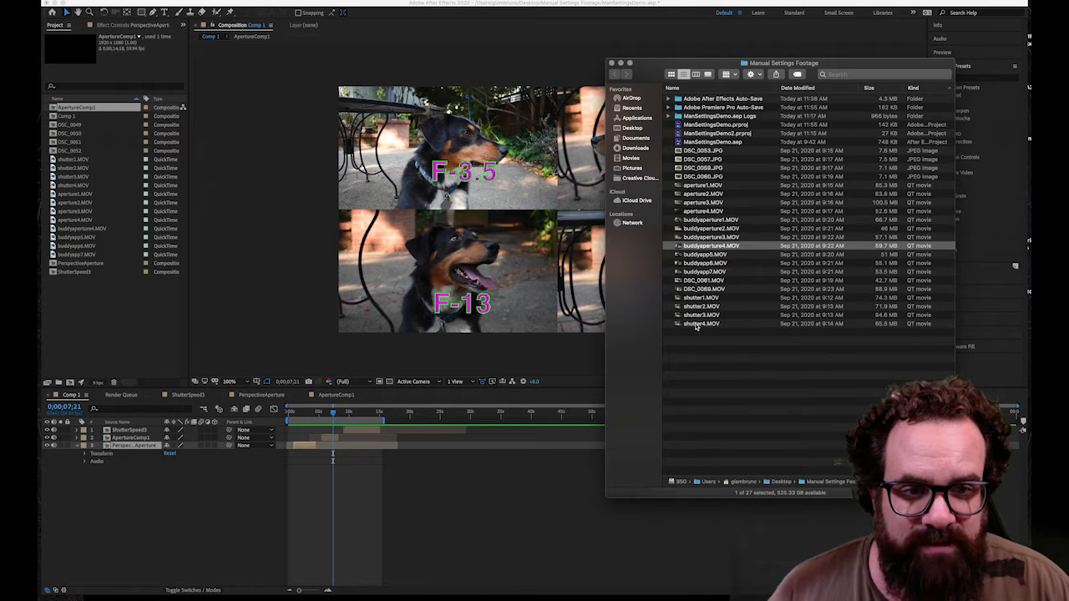
left_click_drag(705, 291, 91, 320)
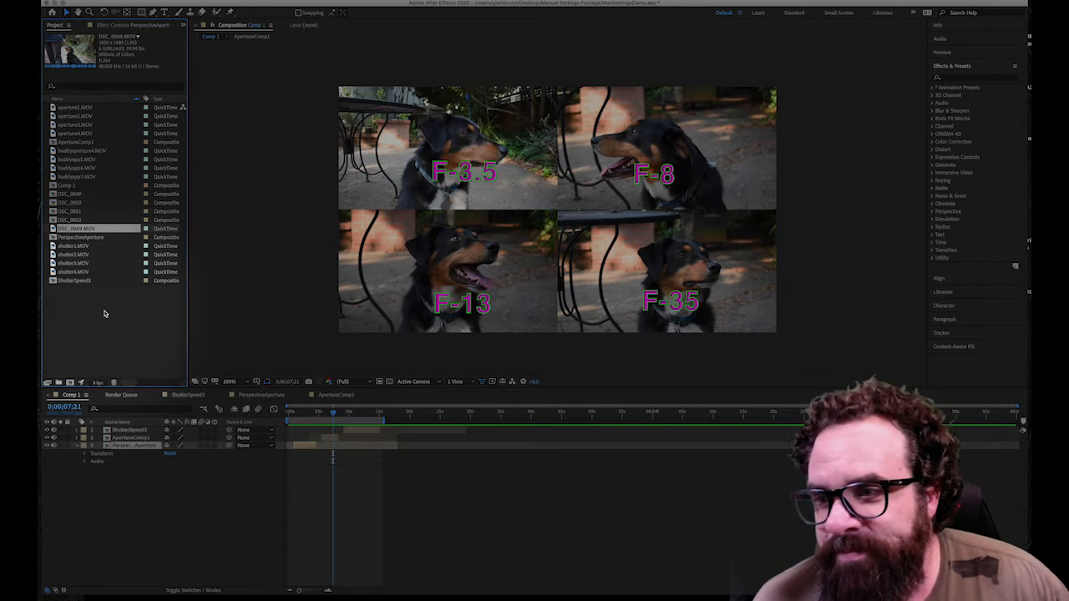
left_click(335, 414)
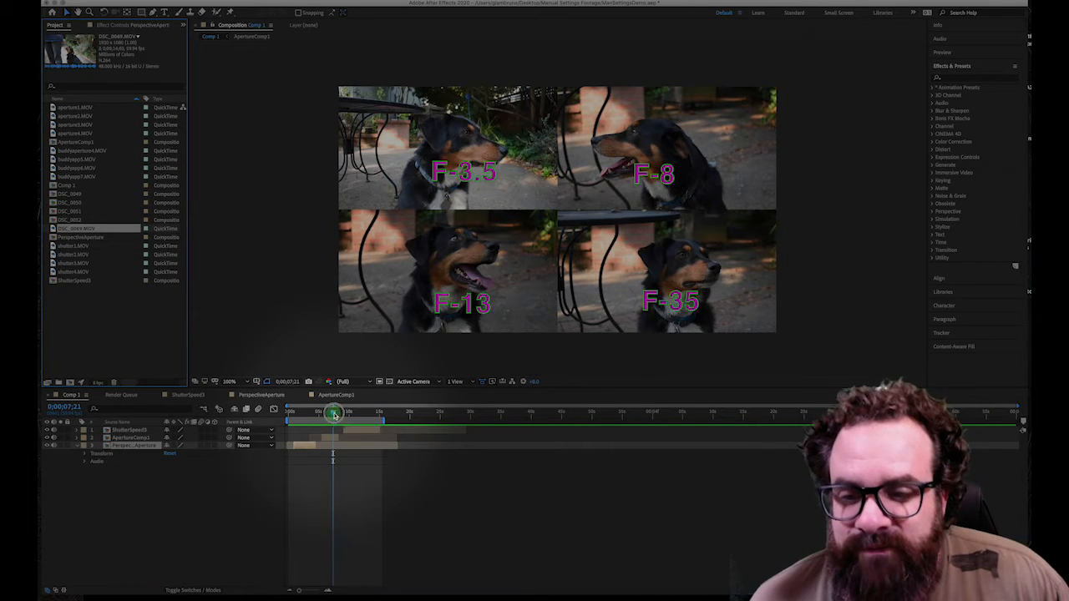
left_click_drag(335, 414, 335, 415)
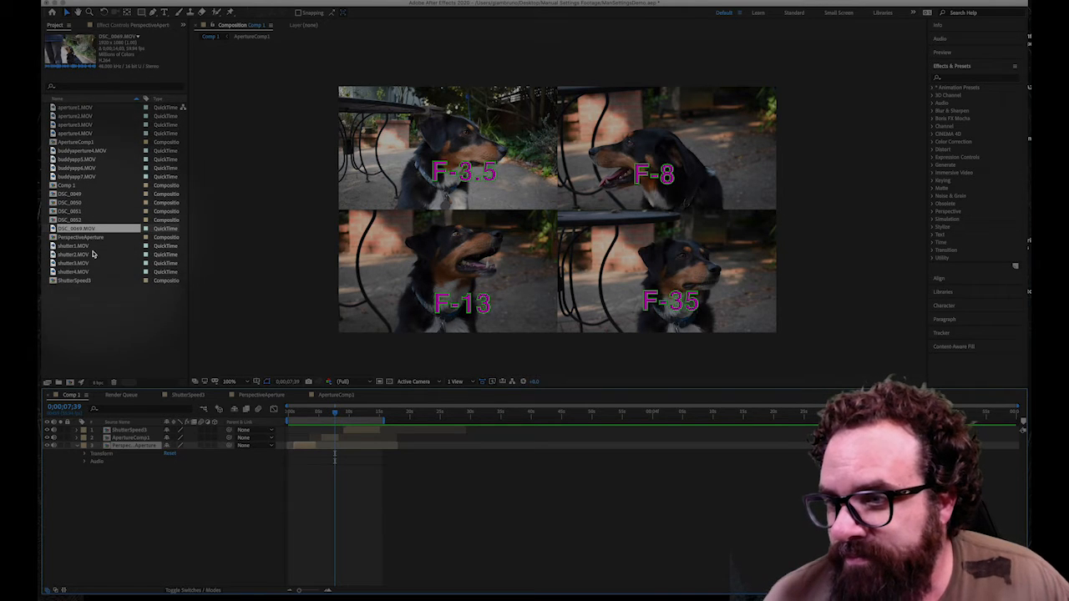
left_click(80, 178)
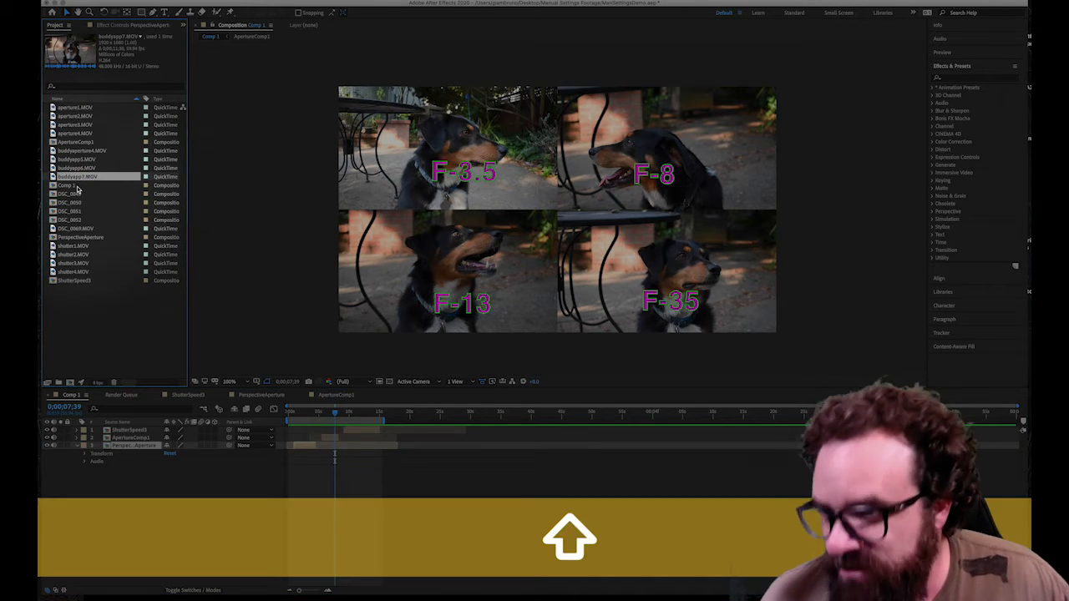
left_click(80, 160, "shift")
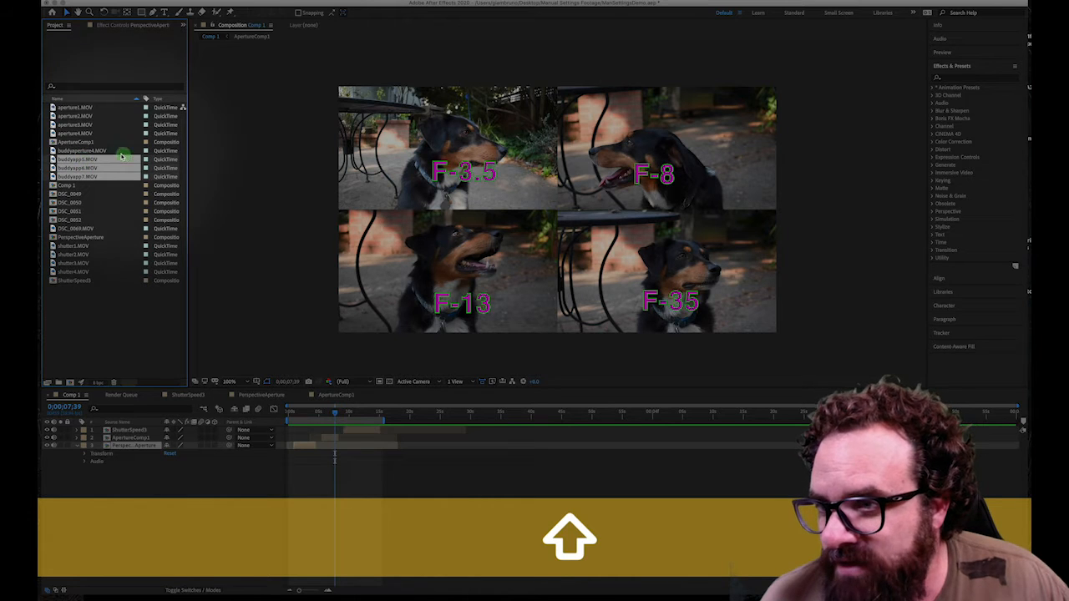
left_click(83, 151, "shift")
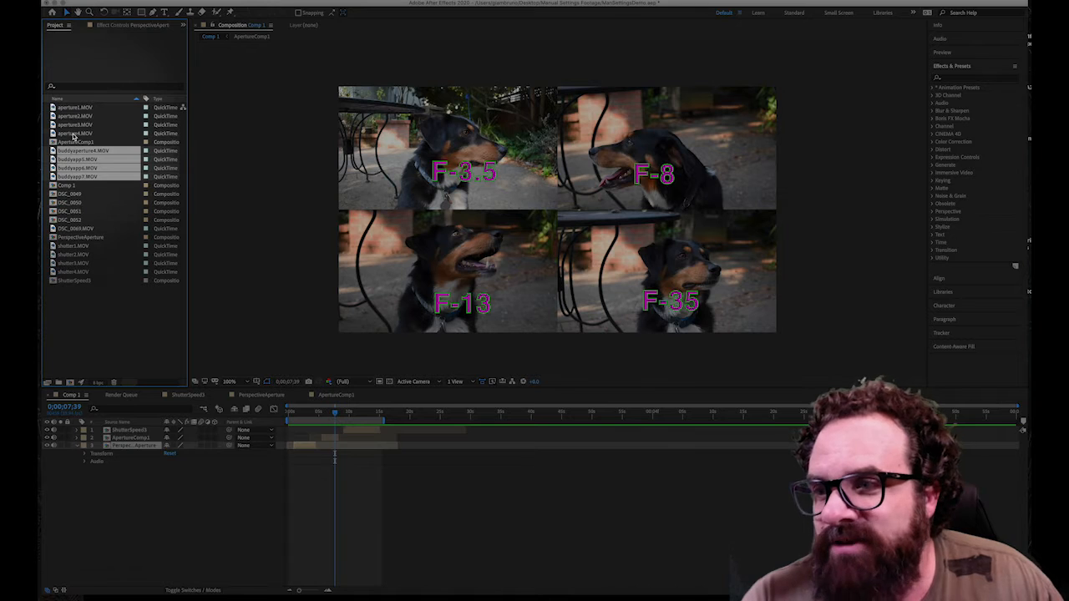
- Create a single composition from aperture1.MOV through aperture4.MOV, using the dimensions of aperture4.MOV
left_click(73, 133)
left_click(66, 108, "shift")
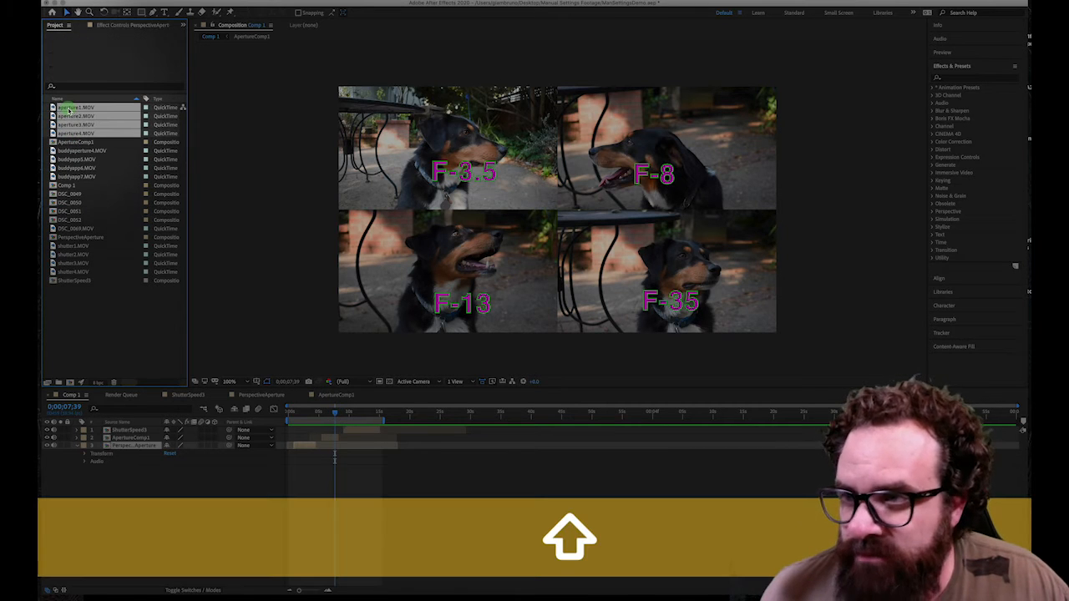
right_click(67, 108)
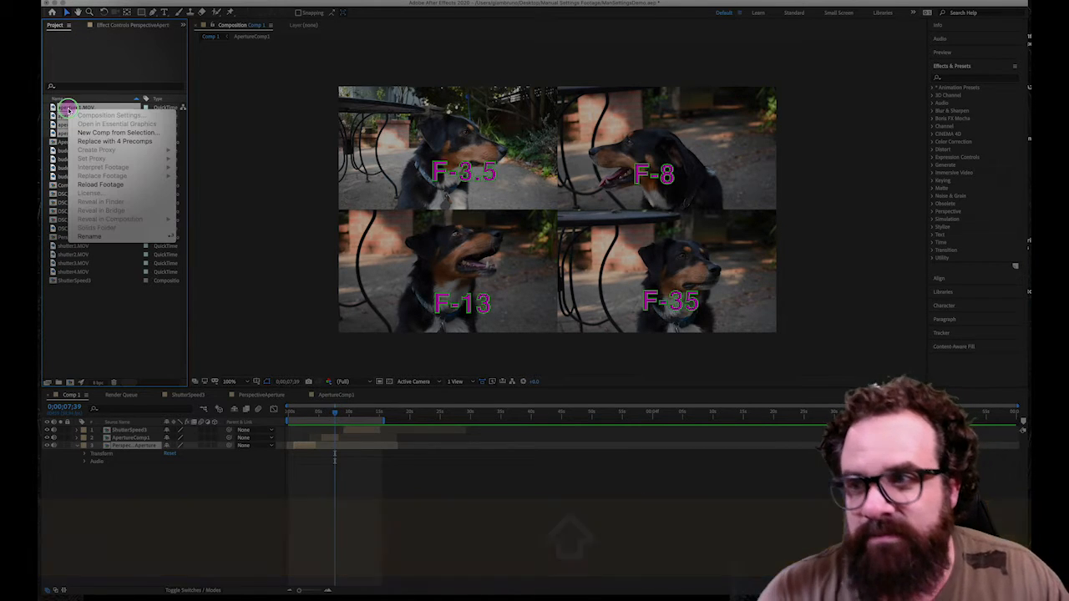
left_click(106, 132)
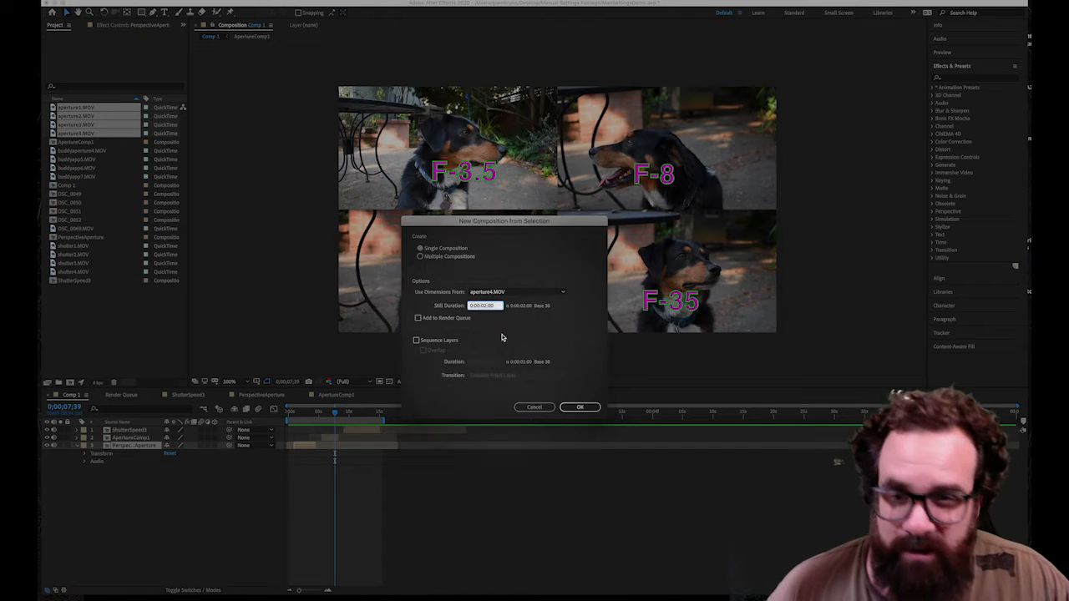
left_click(580, 407)
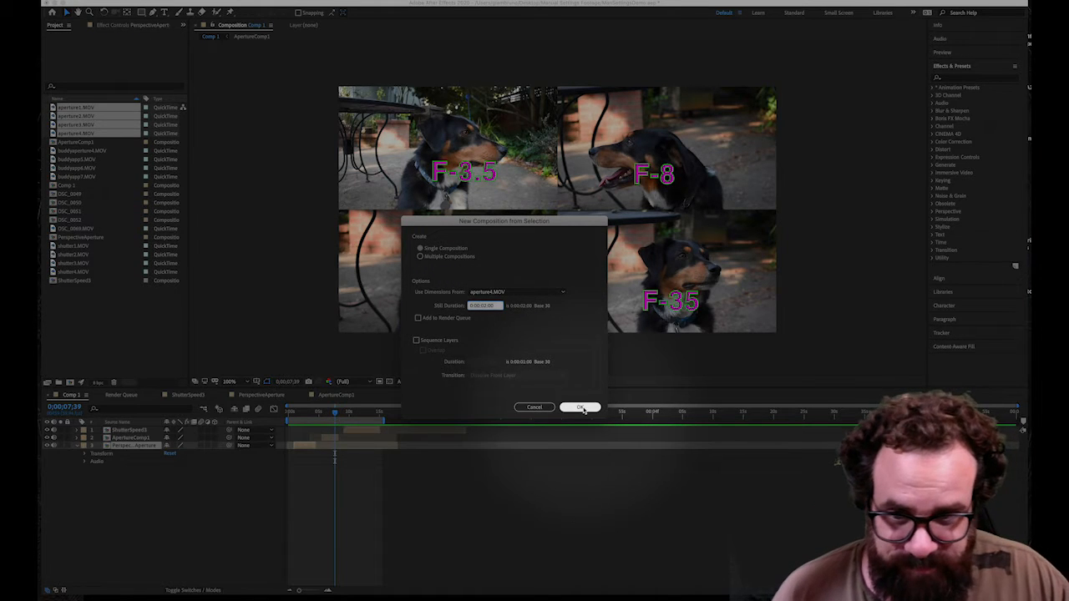
left_click(580, 408)
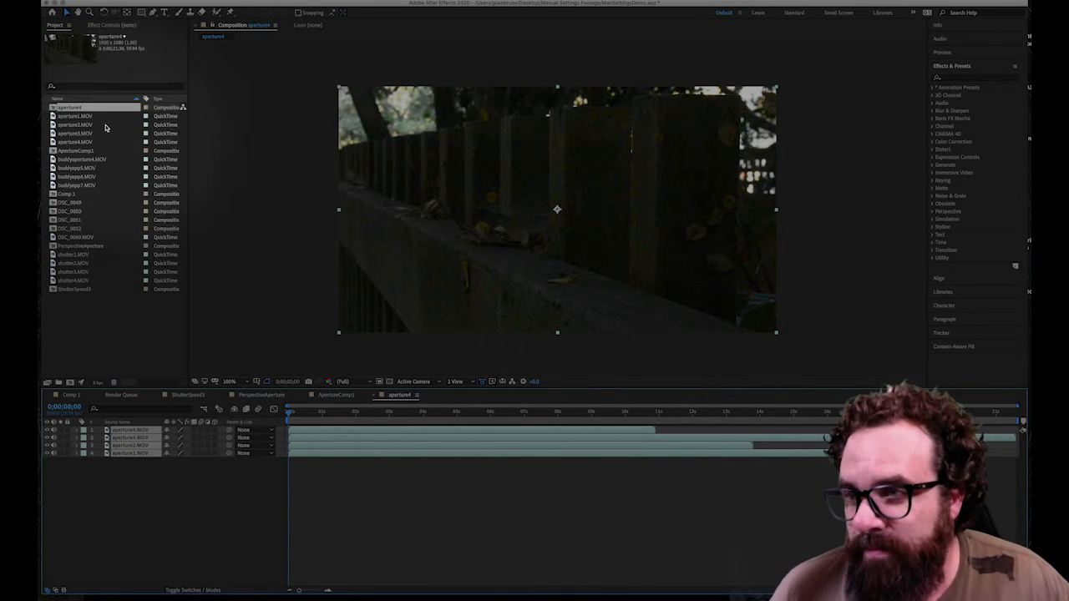
- Deselect all layers and shift the aperture4.MOV layer so it starts at about half a second
left_click(160, 478)
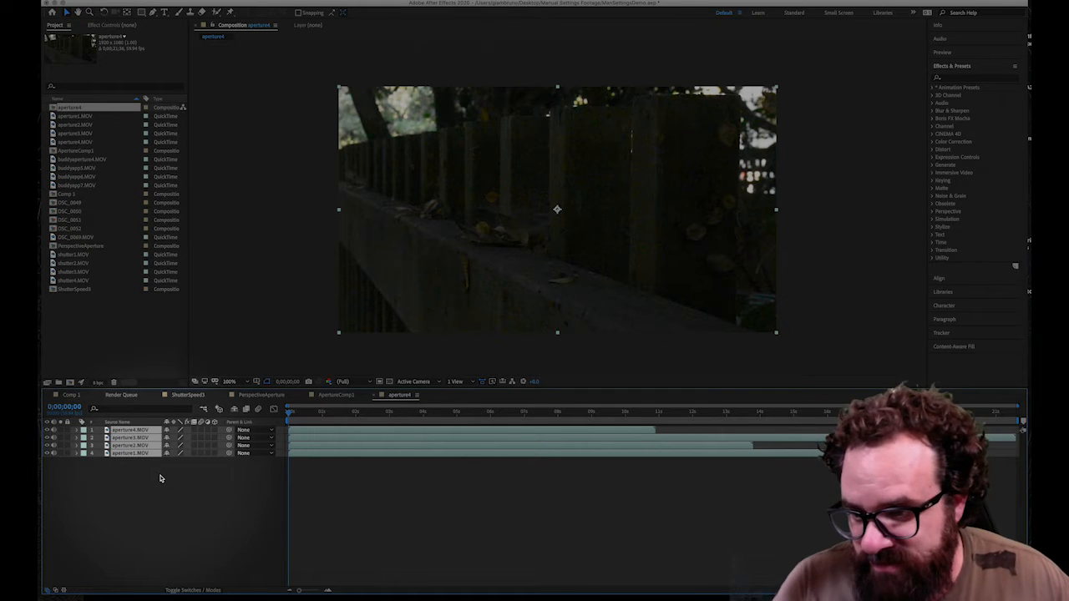
left_click(547, 494)
left_click(513, 435)
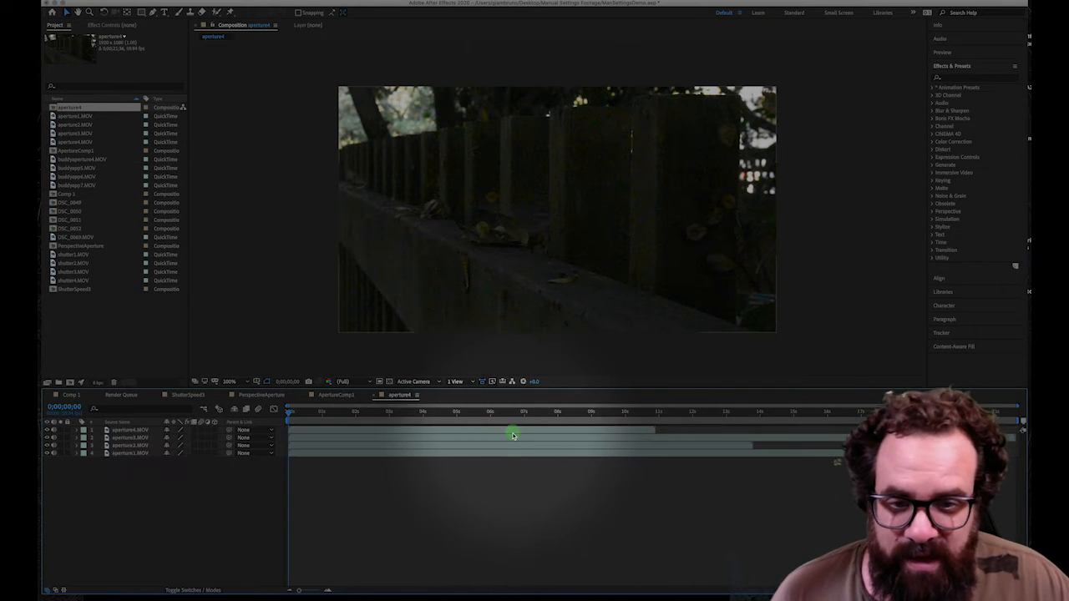
left_click_drag(514, 435, 530, 433)
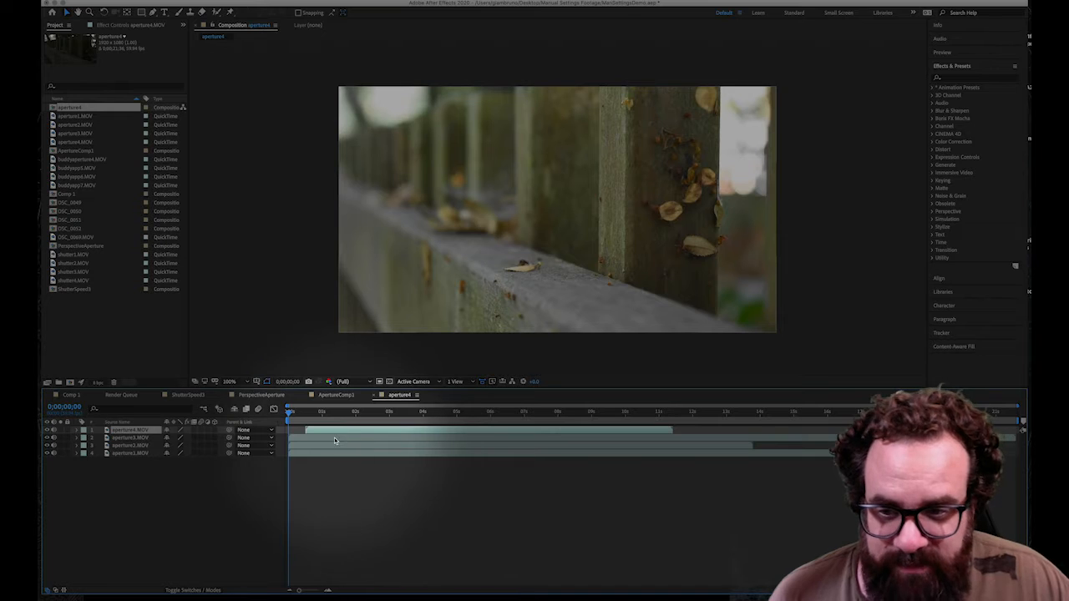
left_click(323, 410)
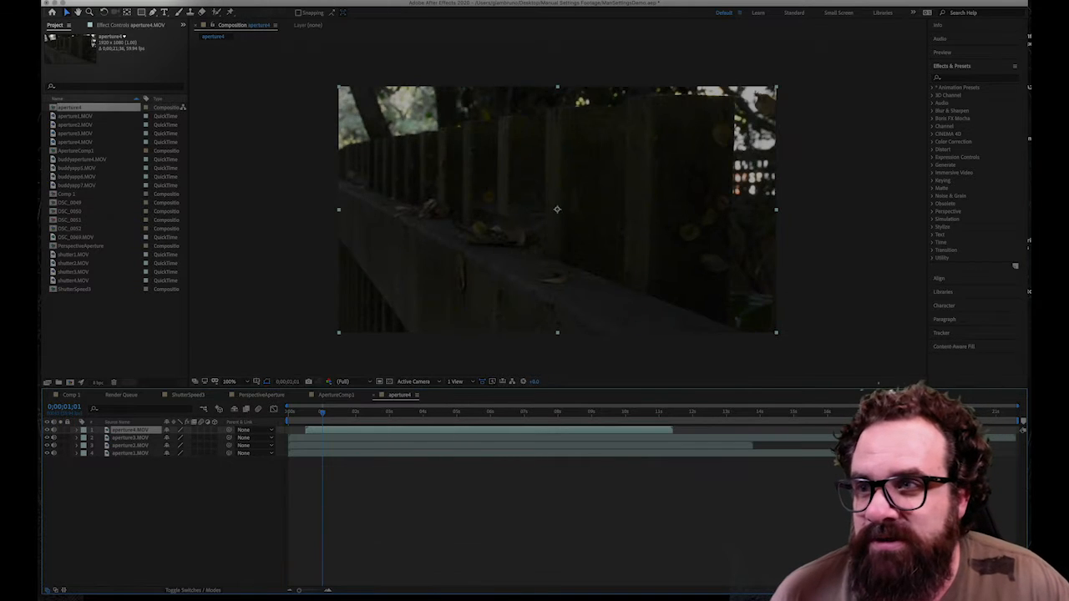
left_click(87, 2)
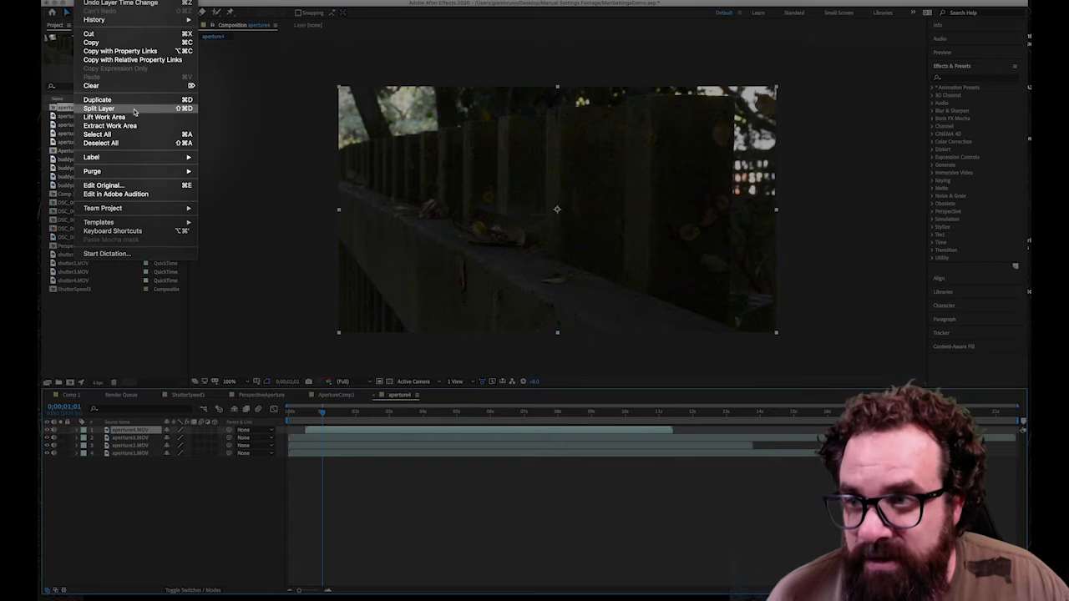
left_click(396, 516)
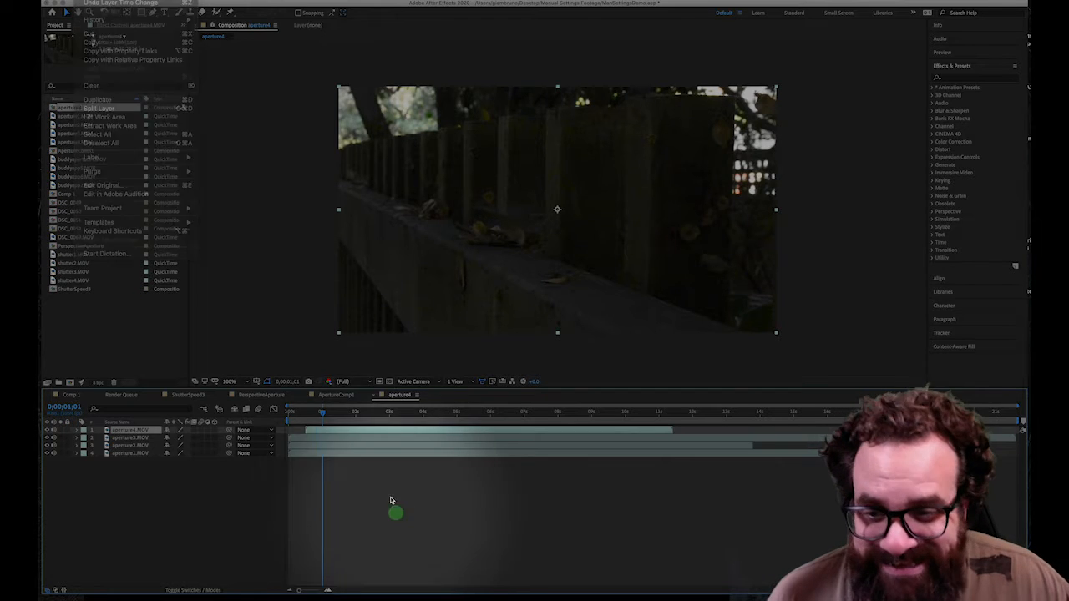
left_click(308, 429)
mouse_move(308, 429)
left_mouse_down()
mouse_move(344, 430)
mouse_move(307, 429)
left_mouse_up()
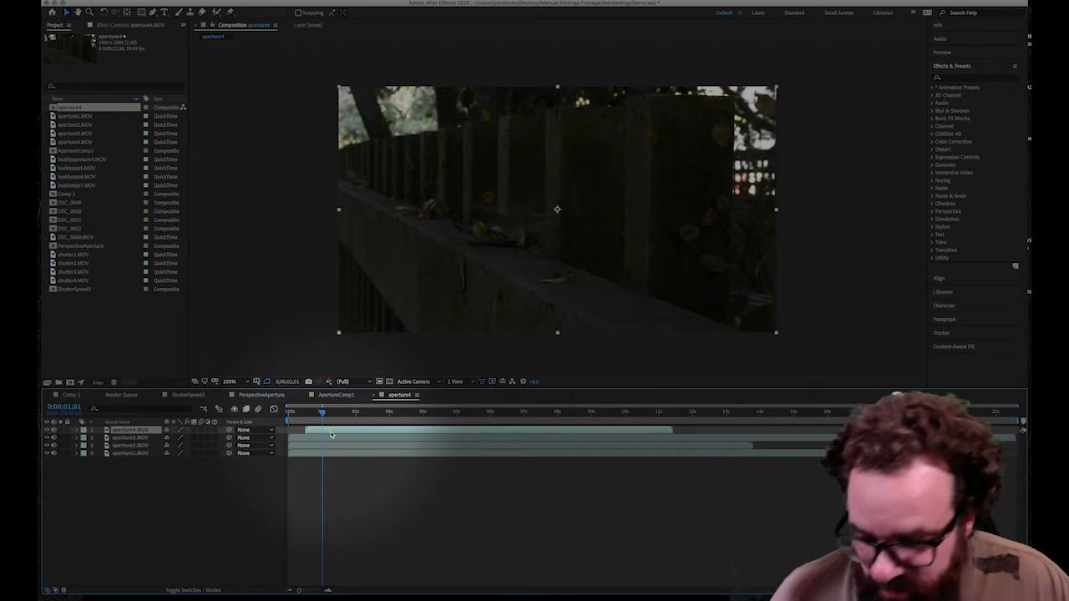
left_click(326, 431)
- Split all four aperture layers at 0;00;03;00
left_click_drag(322, 411, 354, 416)
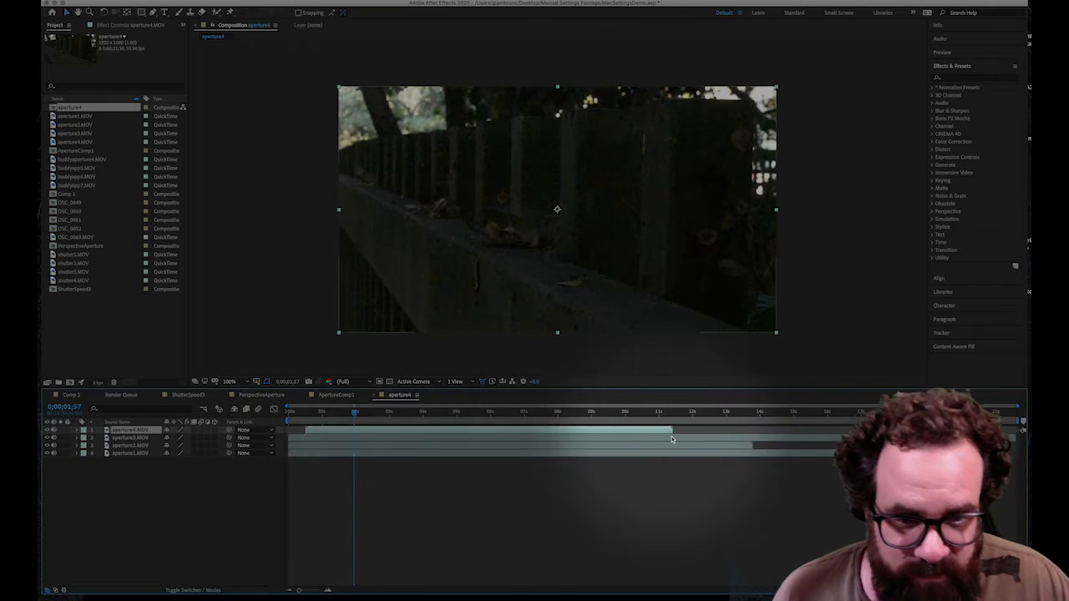
left_click_drag(340, 415, 389, 415)
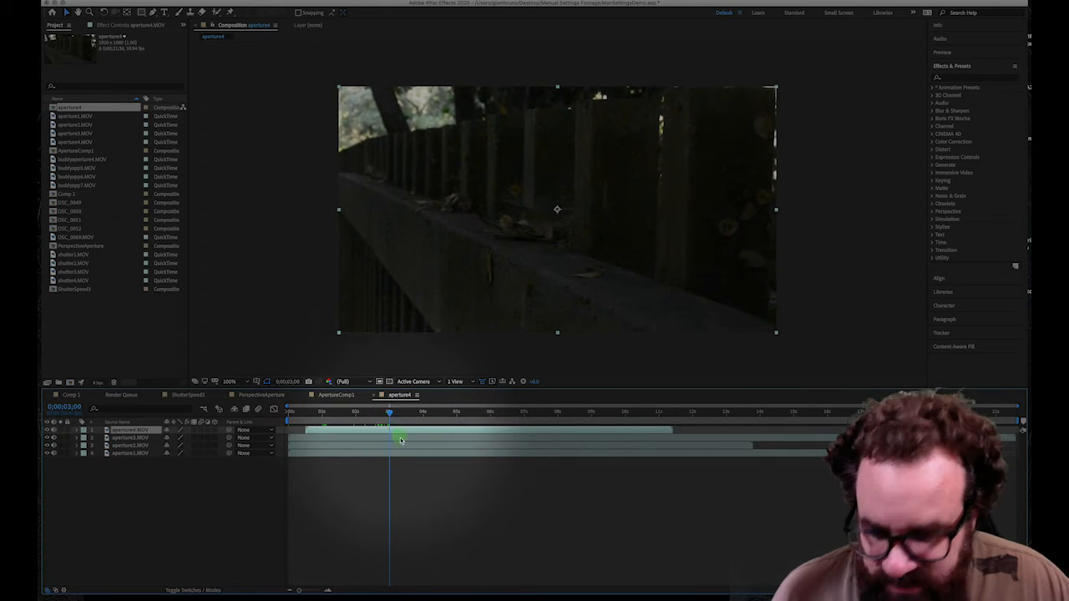
left_click_drag(402, 460, 390, 429)
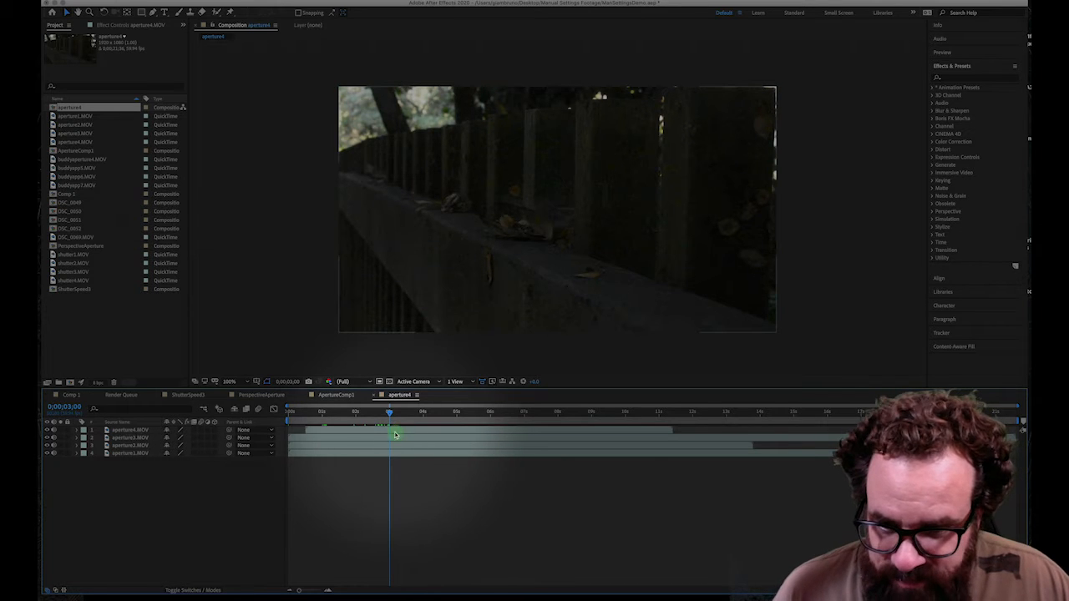
left_click(395, 431)
left_click(391, 439, "shift")
left_click(390, 445, "shift")
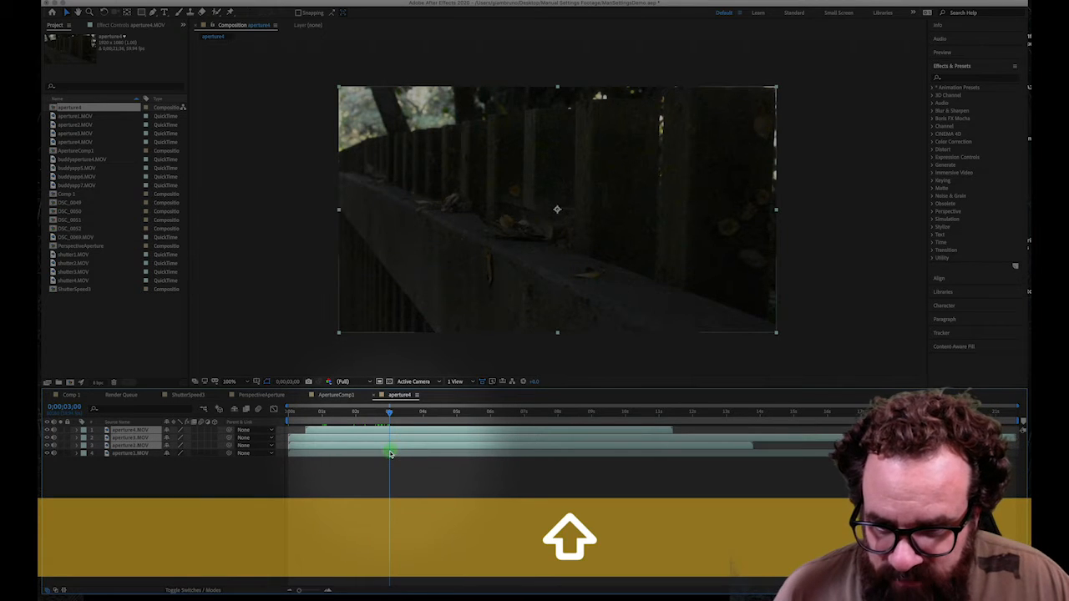
left_click(389, 452, "shift")
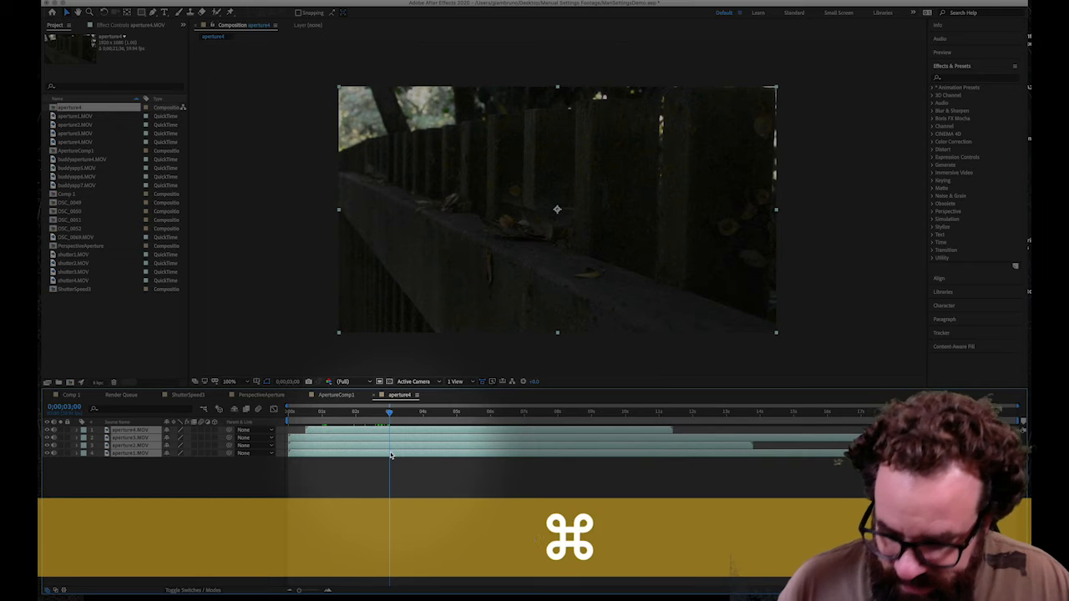
key("super+shift+d")
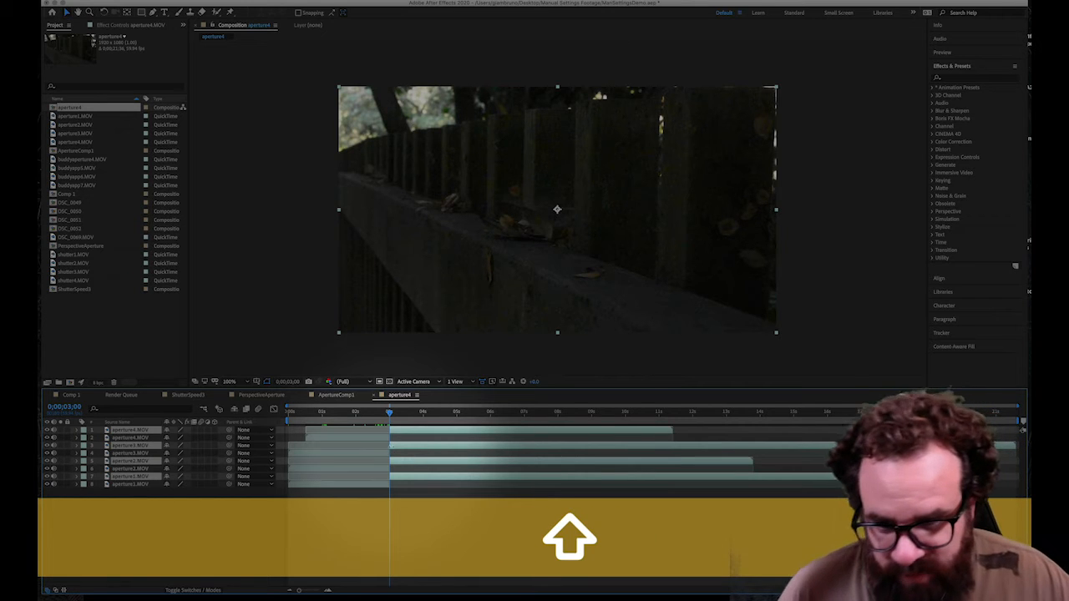
- Delete the segments before the 3-second split from all four aperture clips
left_click(380, 441)
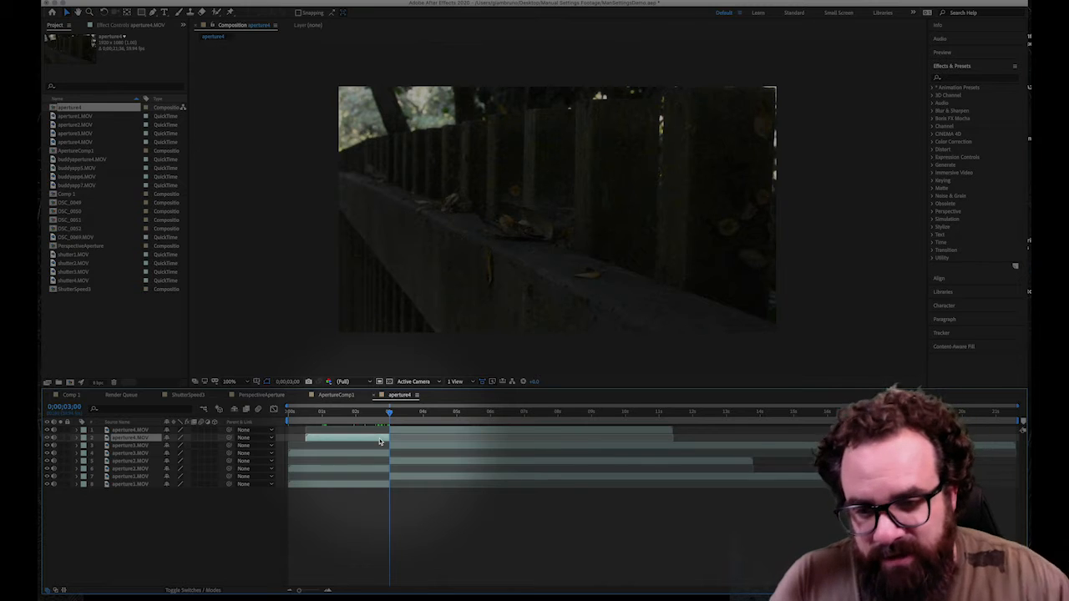
key("BackSpace")
left_click(378, 447)
key("BackSpace")
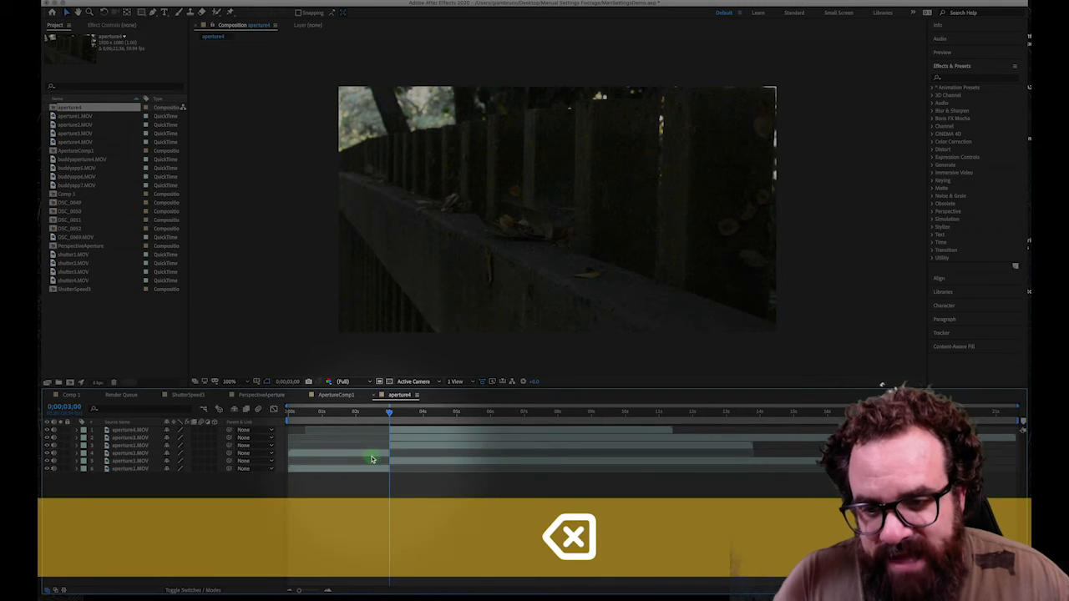
left_click(373, 457)
key("BackSpace")
left_click(373, 461)
key("BackSpace")
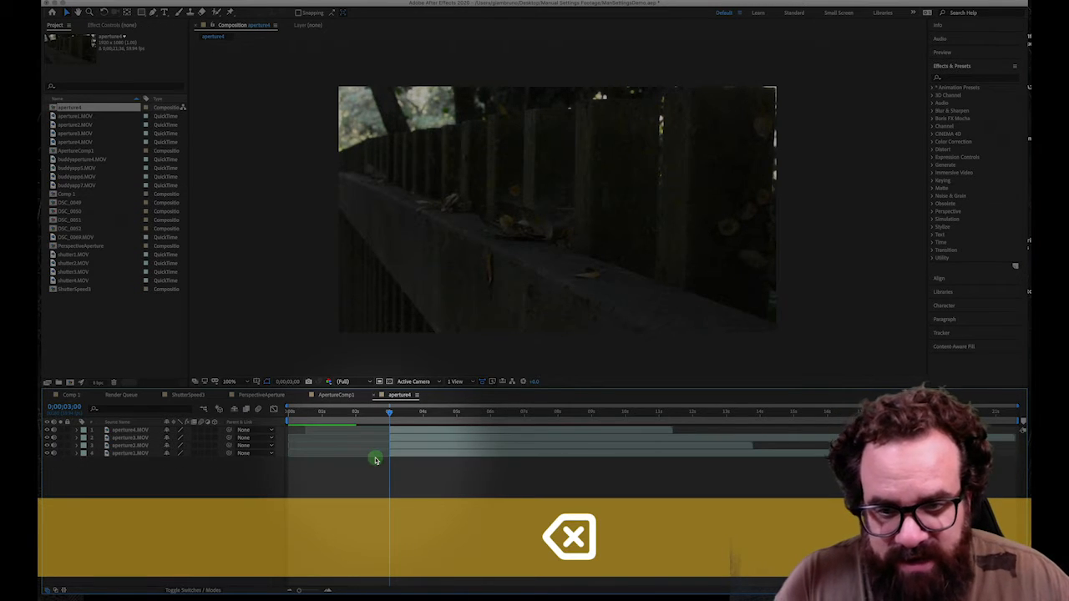
- Split the aperture4.MOV layer at 0;00;07;00
left_click_drag(389, 415, 525, 425)
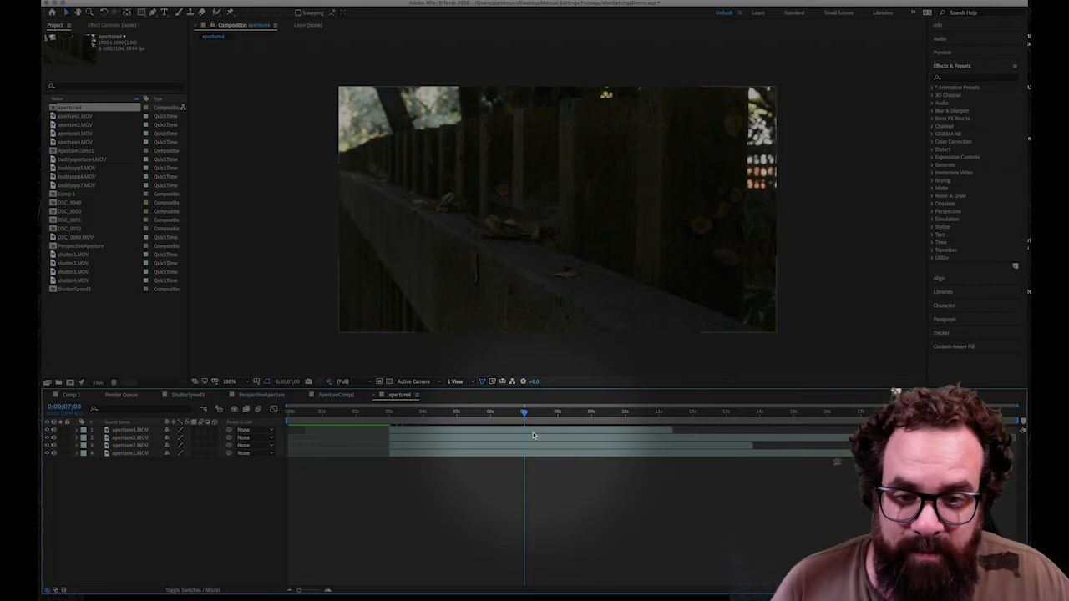
left_click(526, 431)
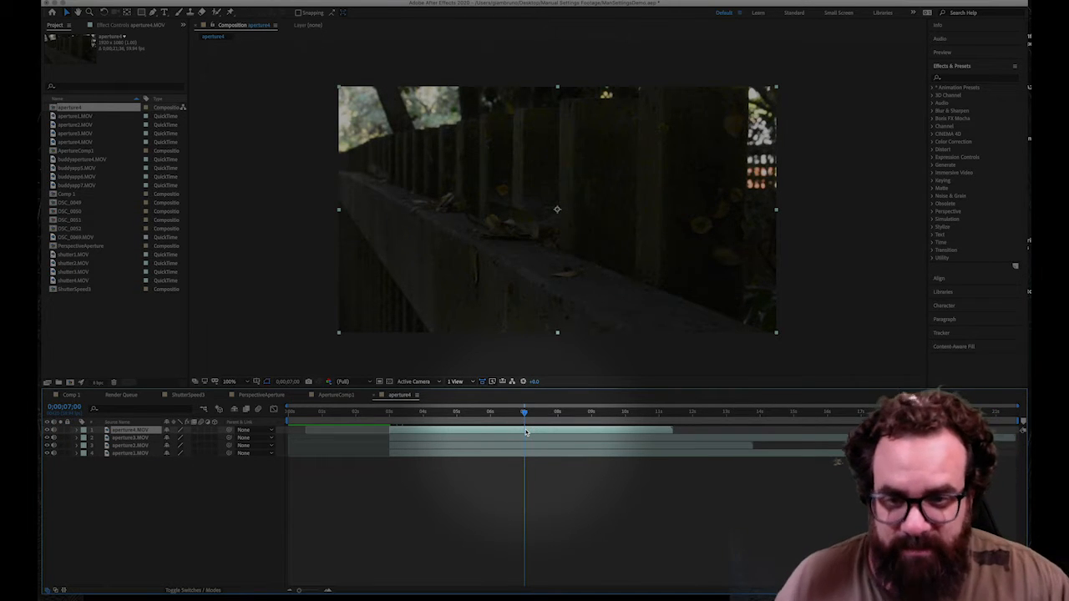
key("shift+super")
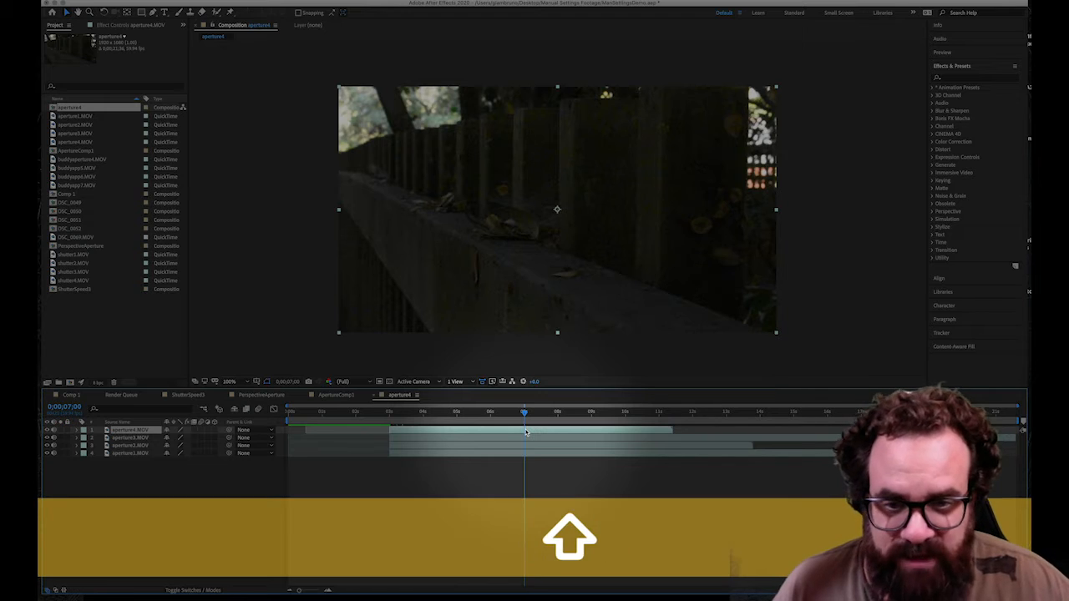
key("shift+super+d")
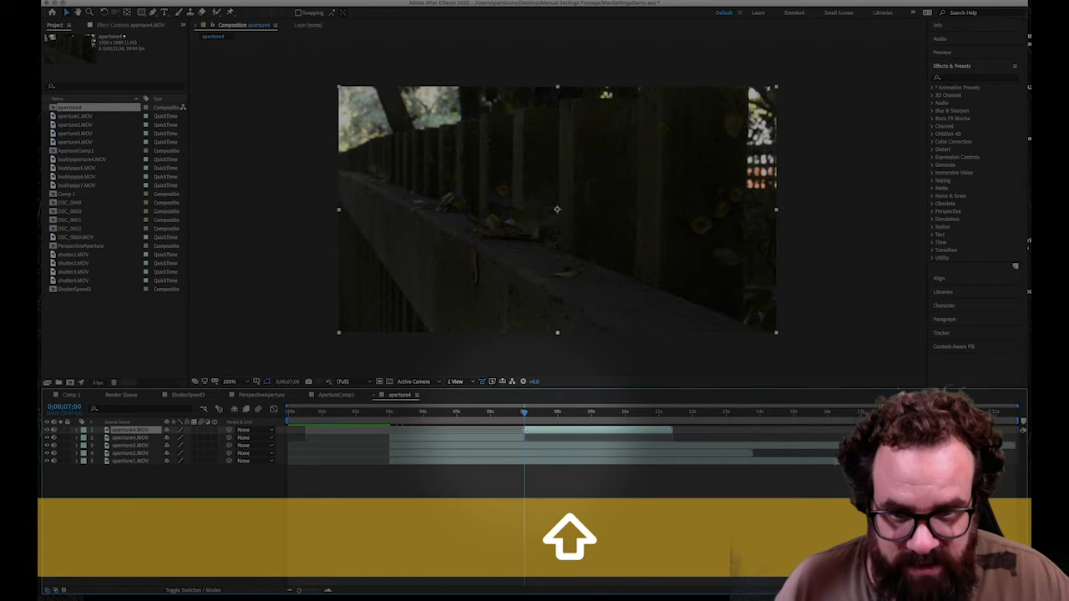
- Split the aperture3.MOV, aperture2.MOV and aperture1.MOV layers at 0;00;07;00
left_click(527, 445)
left_click(528, 453, "shift")
left_click(528, 460, "shift")
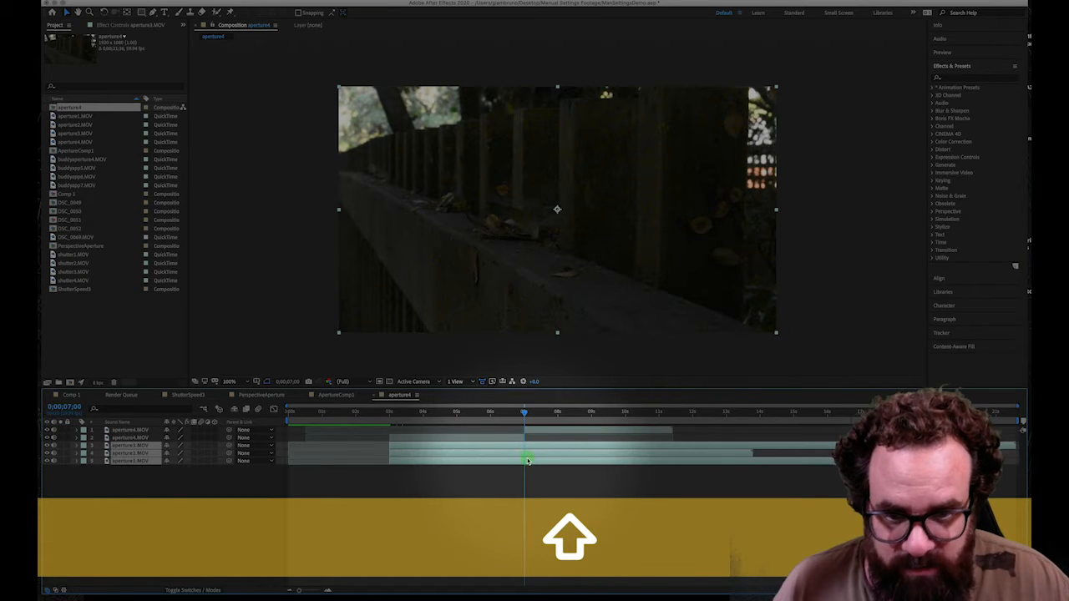
key("shift+super+d")
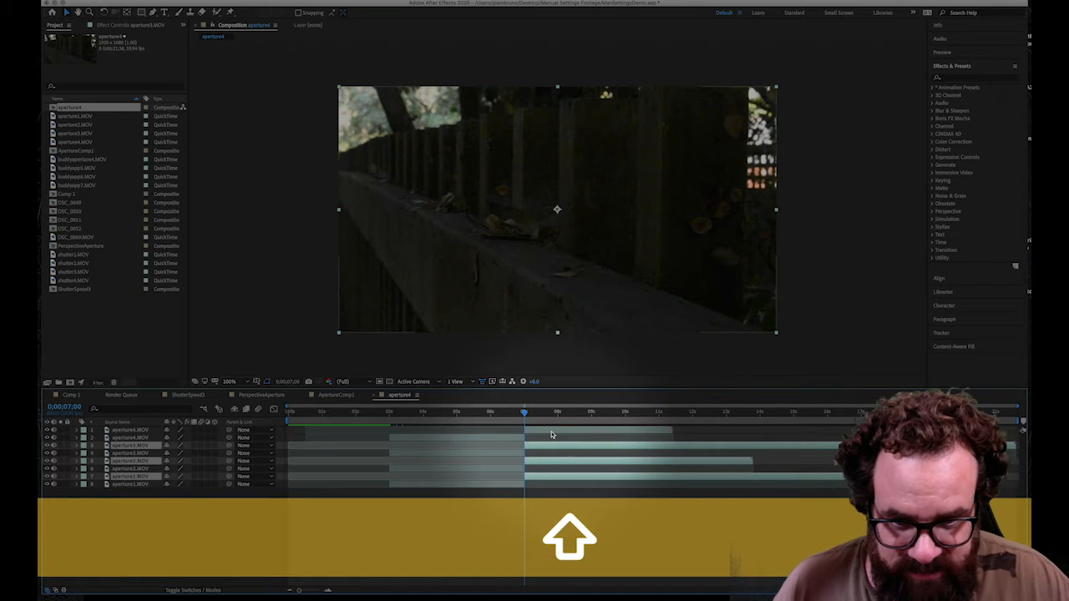
- Delete the segments after the 7-second split from all four aperture clips
left_click(551, 435)
key("BackSpace")
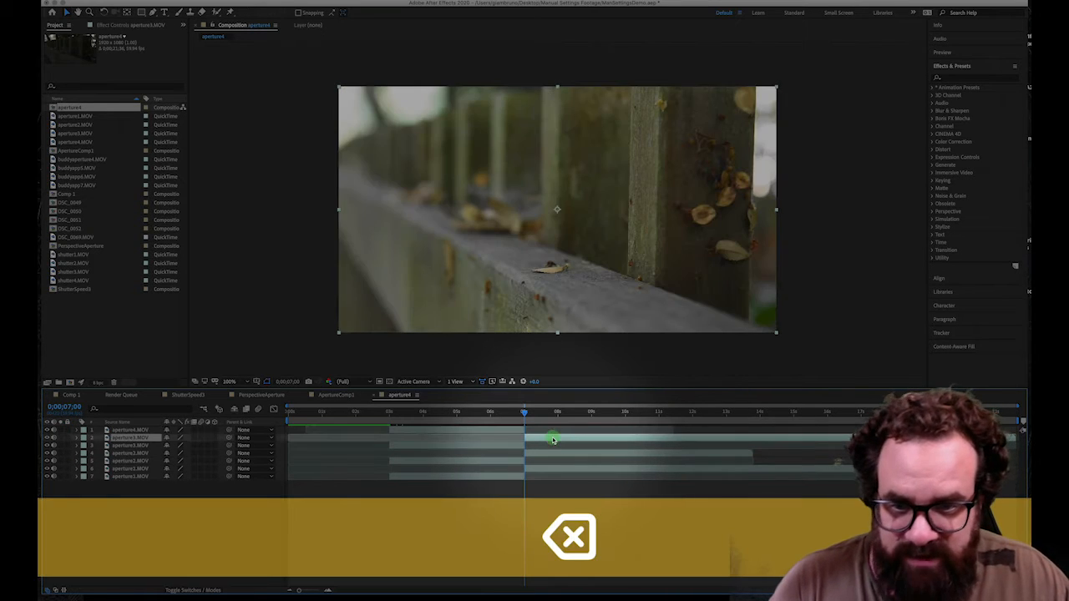
key("BackSpace")
left_click(548, 445)
key("BackSpace")
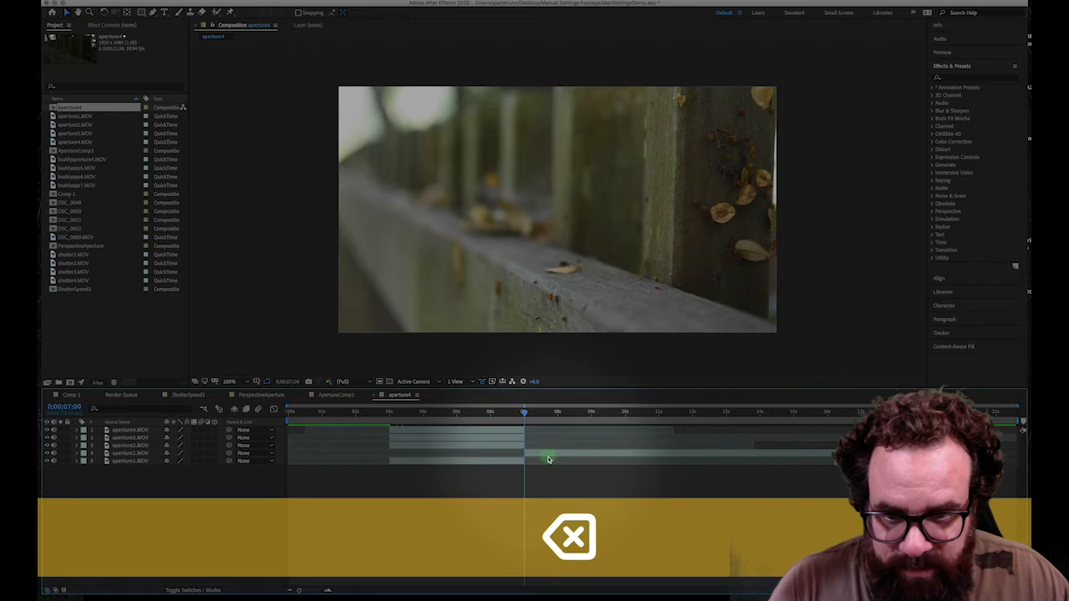
left_click(548, 458)
key("BackSpace")
- Shift all four trimmed aperture layers together so they start at the beginning of the timeline
left_click(459, 433)
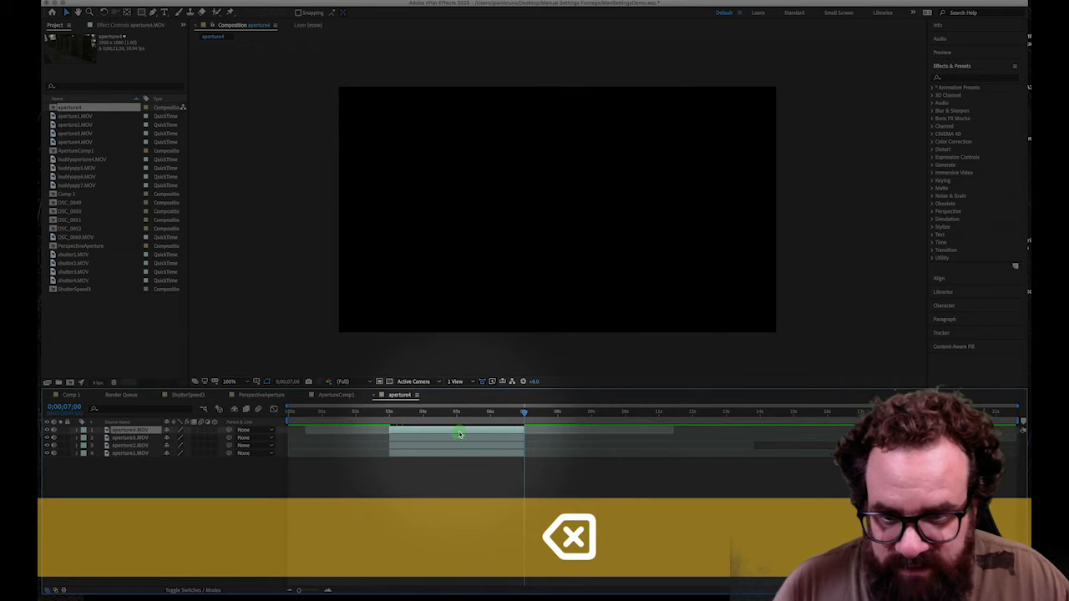
left_click(455, 437, "shift")
left_click(458, 445, "shift")
left_click(455, 453, "shift")
left_click_drag(443, 432, 341, 431)
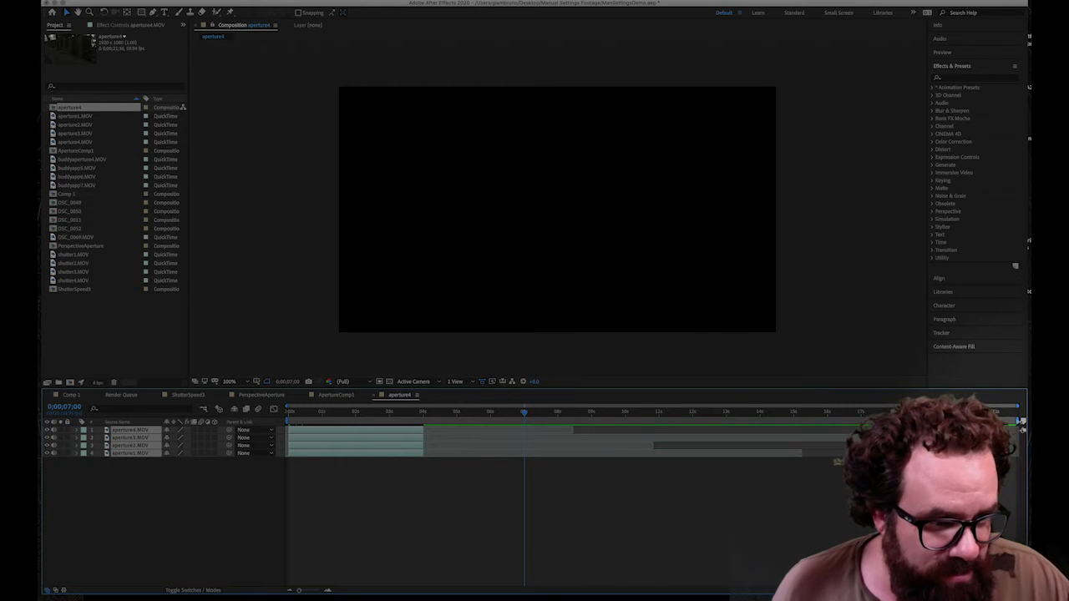
- Shorten the work area to end with the clips at about 4 seconds and set the current time to 0;00;00;49
left_click_drag(993, 411, 426, 420)
mouse_move(329, 413)
left_mouse_down()
mouse_move(291, 415)
mouse_move(316, 416)
left_mouse_up()
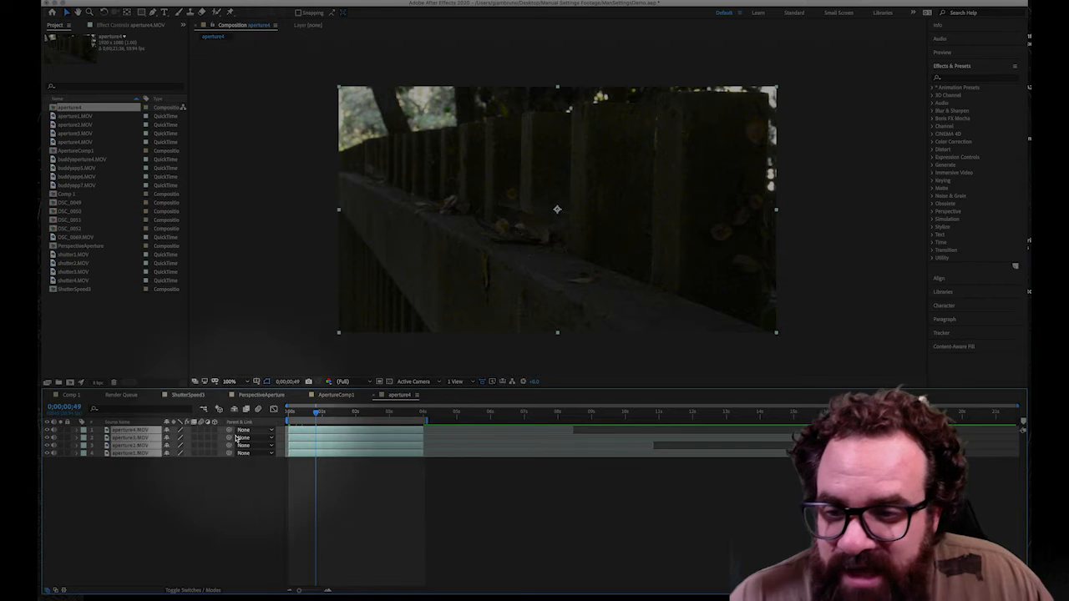
- Reveal the transform properties and scale all four selected aperture layers to 50%
left_click(78, 430)
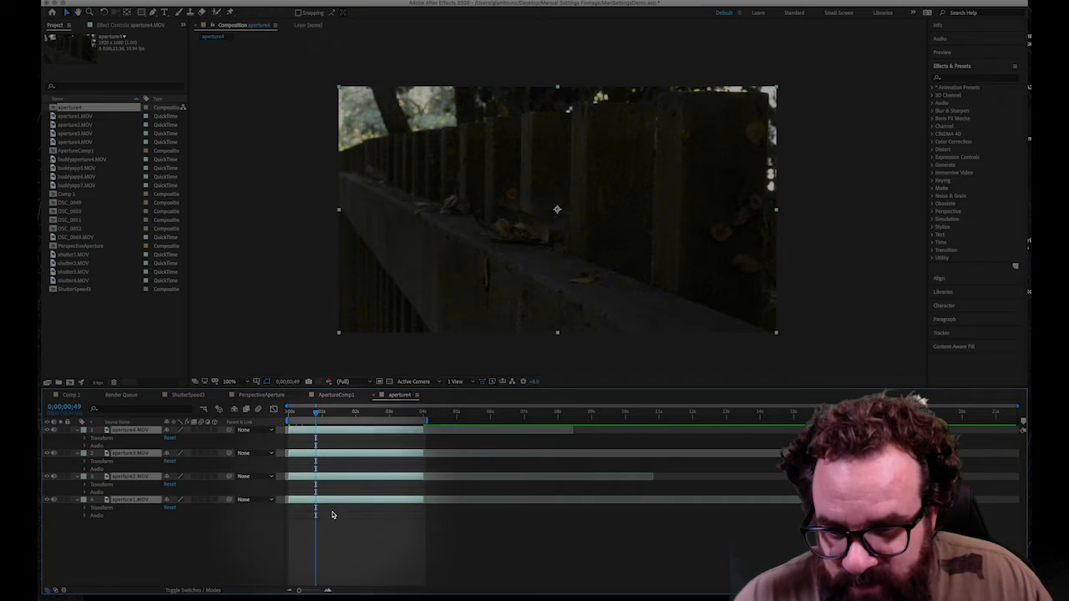
left_click(78, 430)
left_click(78, 430)
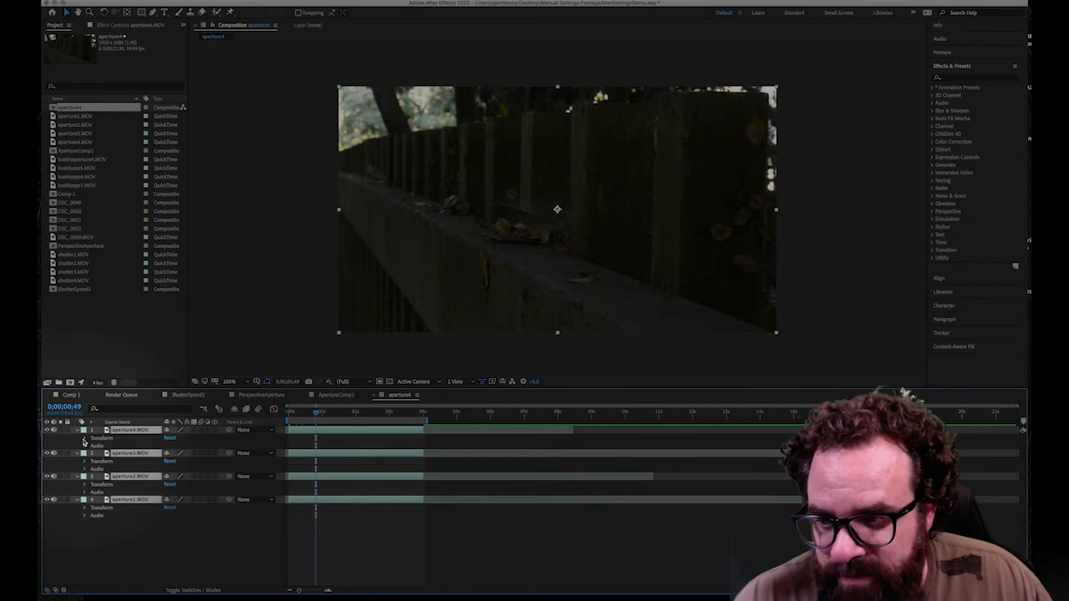
left_click(84, 439)
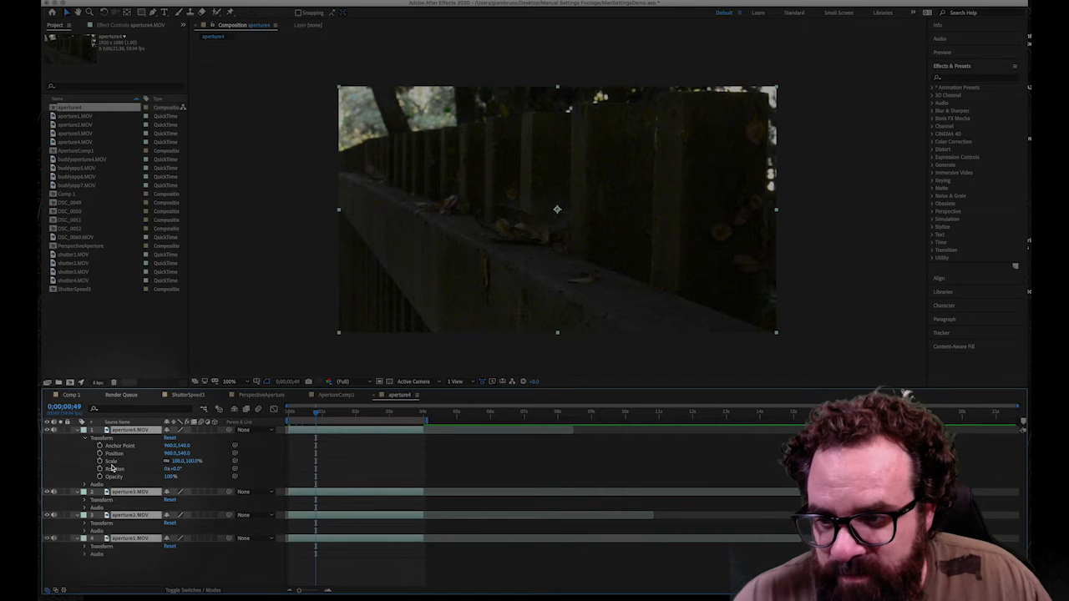
left_click(173, 461)
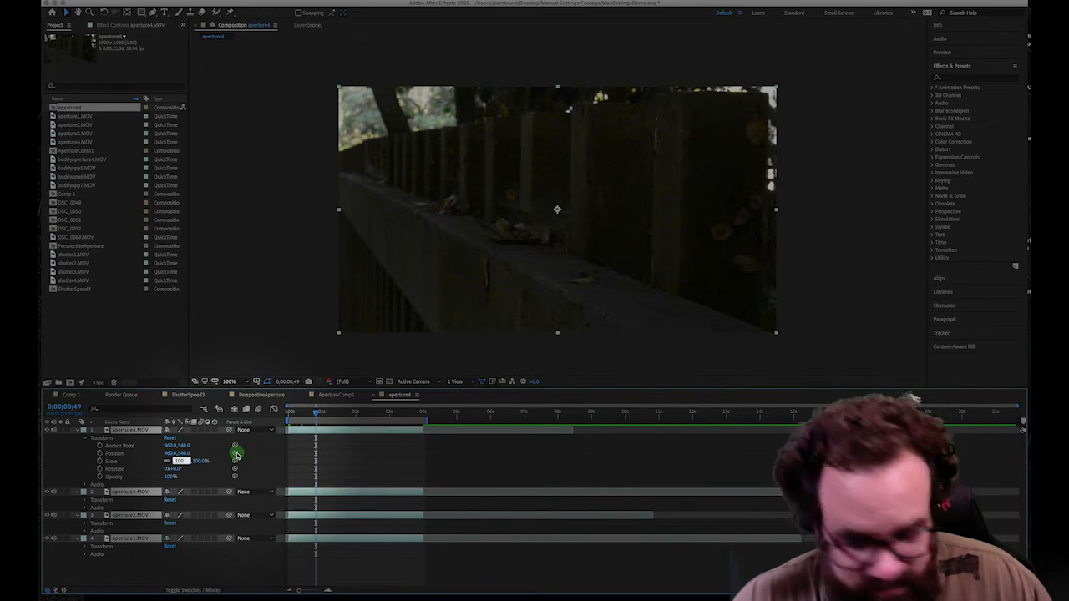
type("50")
key("Return")
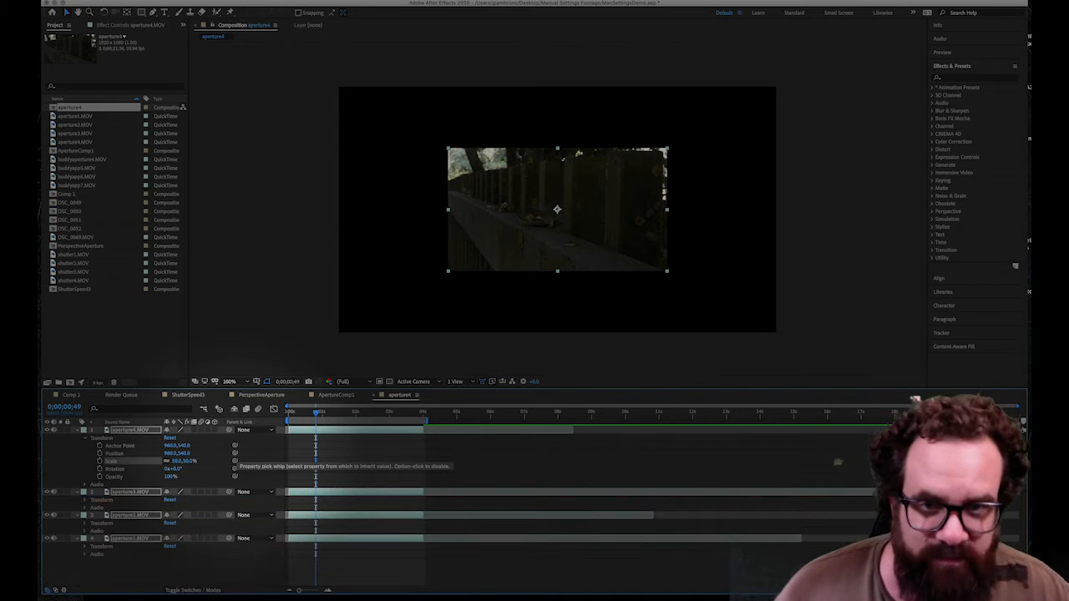
- Arrange the clips in a two-by-two grid: aperture4 lower right, aperture3 lower left, aperture2 upper right, aperture1 upper left
left_click(562, 338)
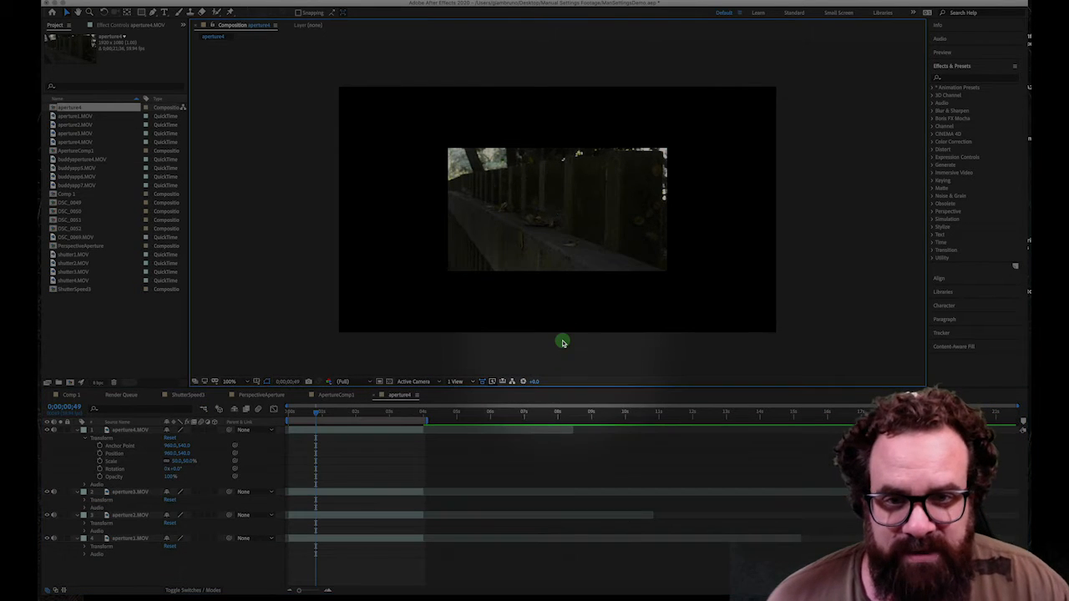
left_click(559, 238)
left_click_drag(559, 238, 706, 310)
left_click(510, 241)
left_click_drag(498, 247, 403, 303)
left_click(514, 193)
left_click_drag(514, 193, 617, 124)
left_click_drag(485, 178, 404, 131)
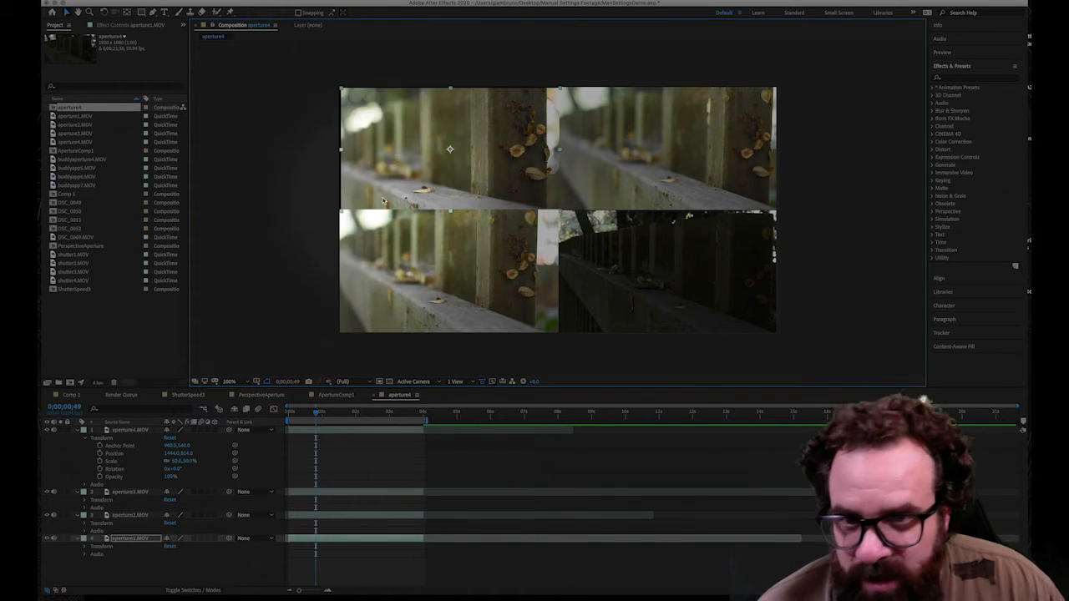
left_click(389, 161)
left_click_drag(389, 162, 388, 161)
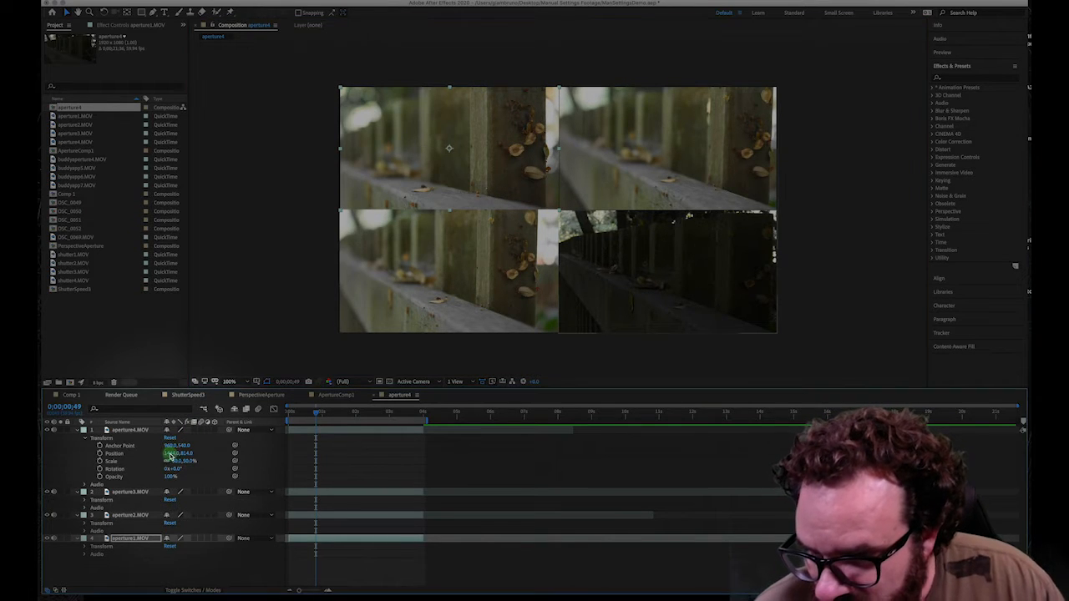
- Set the position of the aperture4.MOV layer to exactly 1440, 810
left_click(171, 454)
type("1440")
key("BackSpace")
type("0")
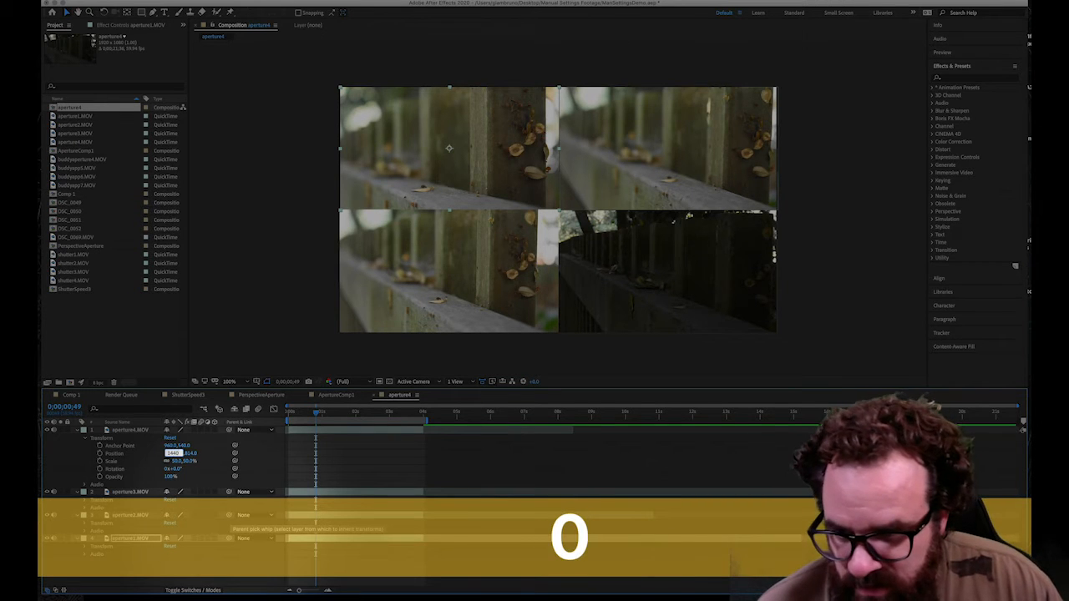
key("Return")
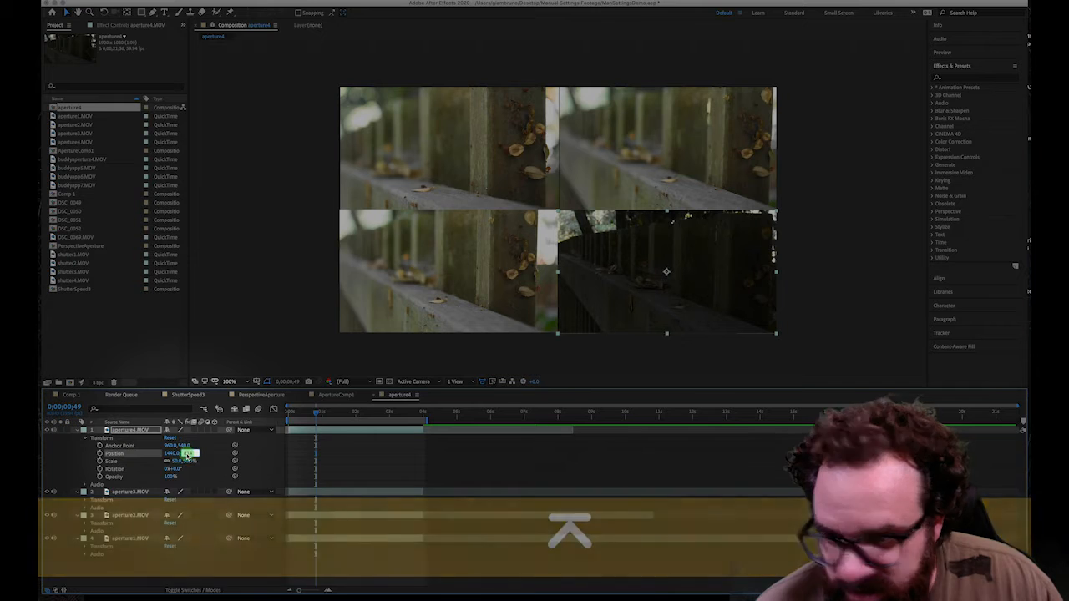
type("810")
key("Return")
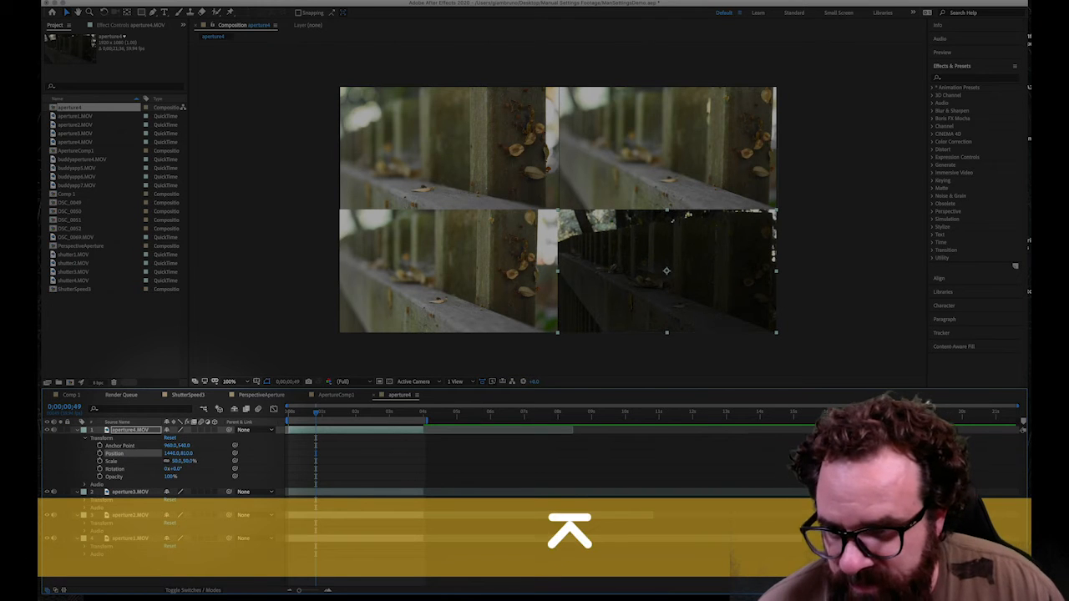
- Reveal the transform properties of aperture3.MOV and set its horizontal position to 480
left_click(84, 500)
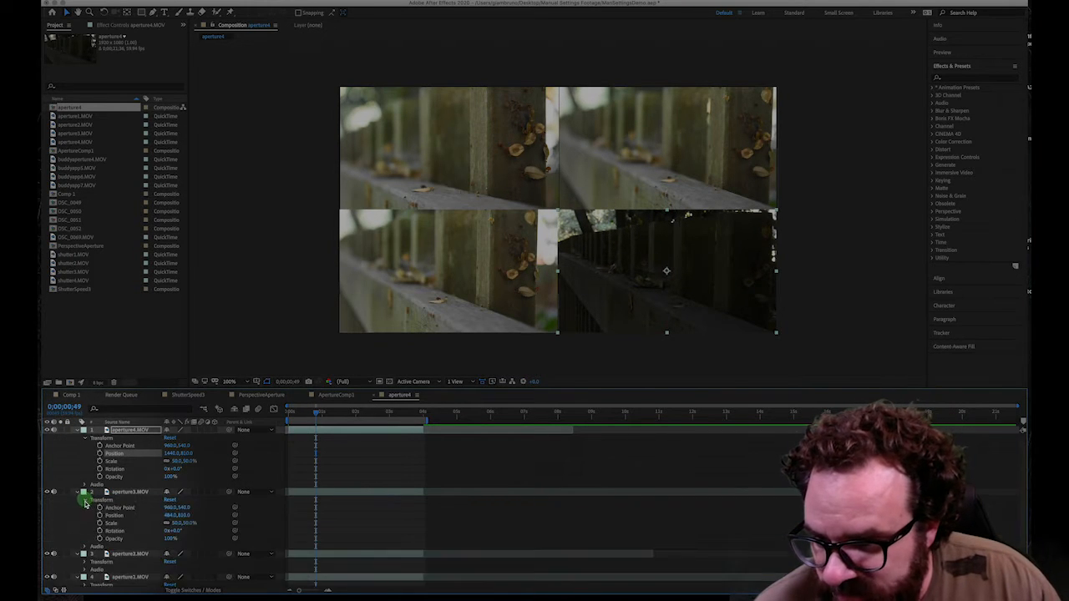
left_click(169, 515)
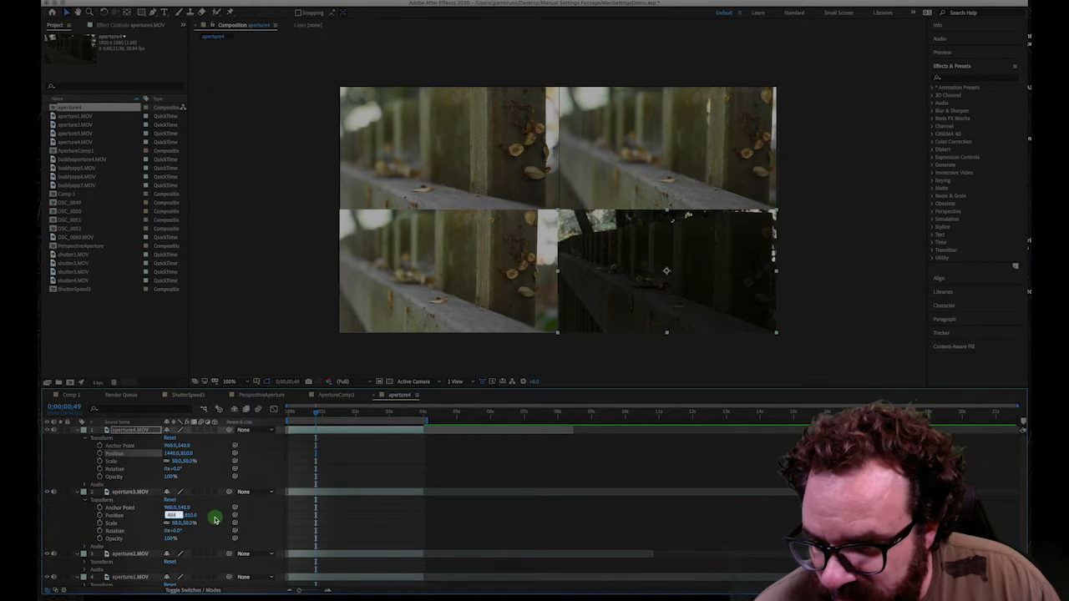
key("Return")
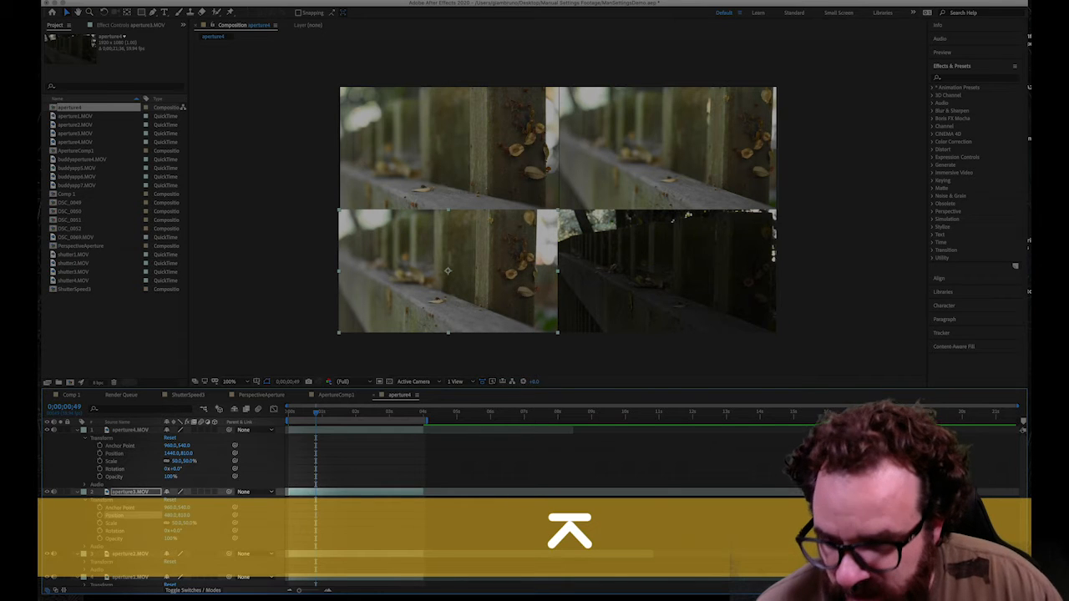
- Reveal the transform properties of aperture2.MOV and set its position to 1440, 270
scroll(100, 534, "down", 1)
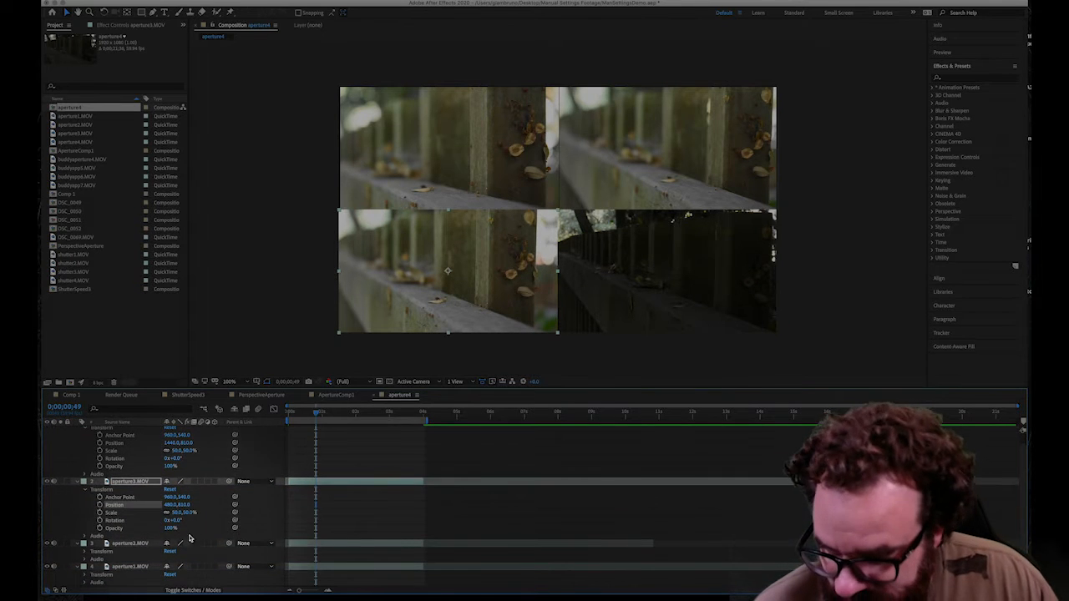
left_click(84, 552)
scroll(116, 551, "down", 3)
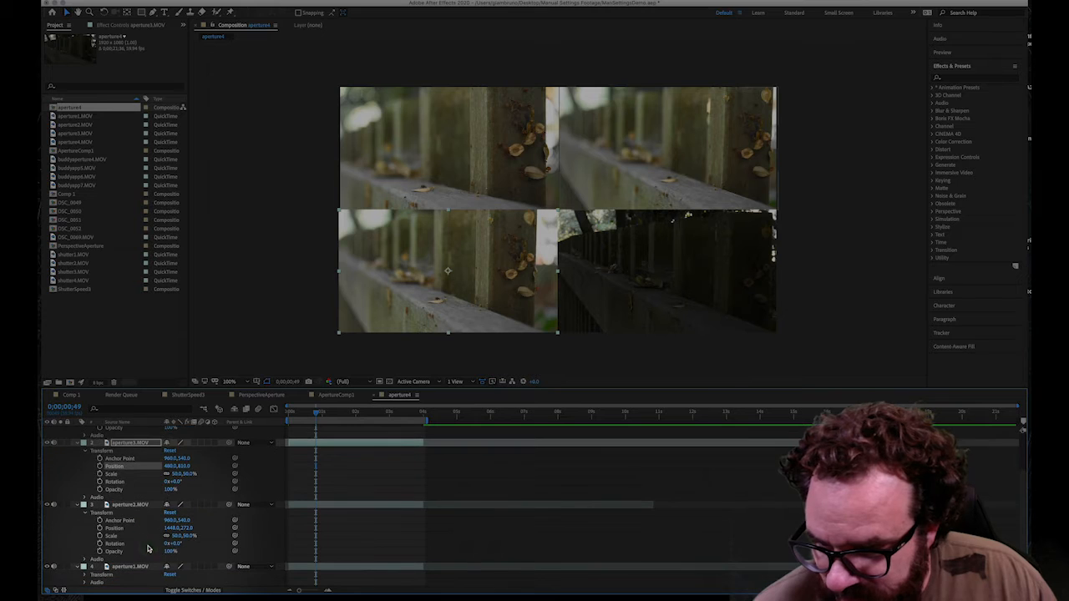
type("4")
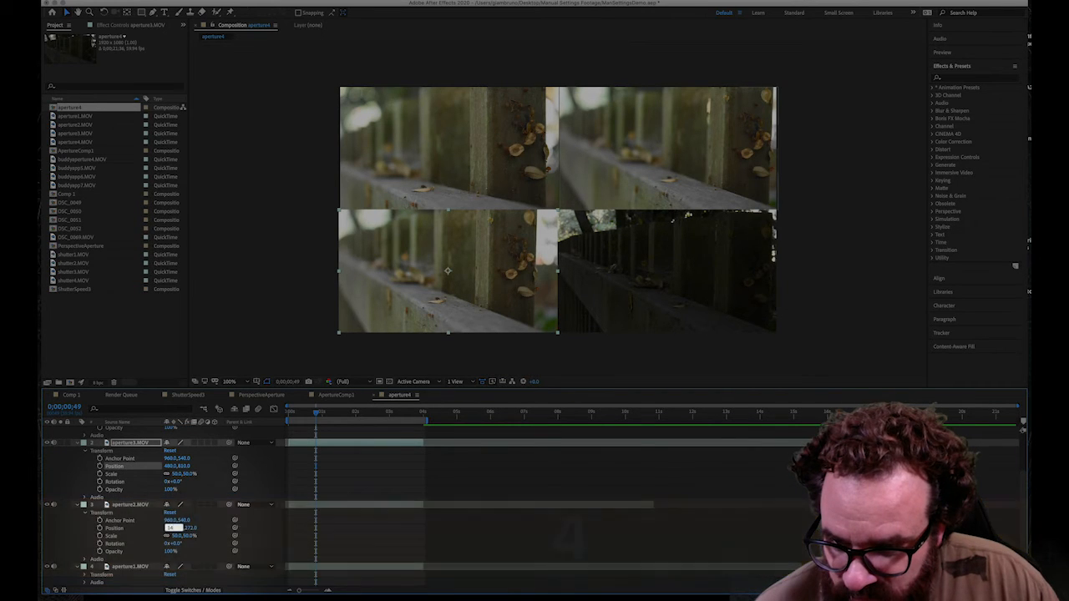
type("0")
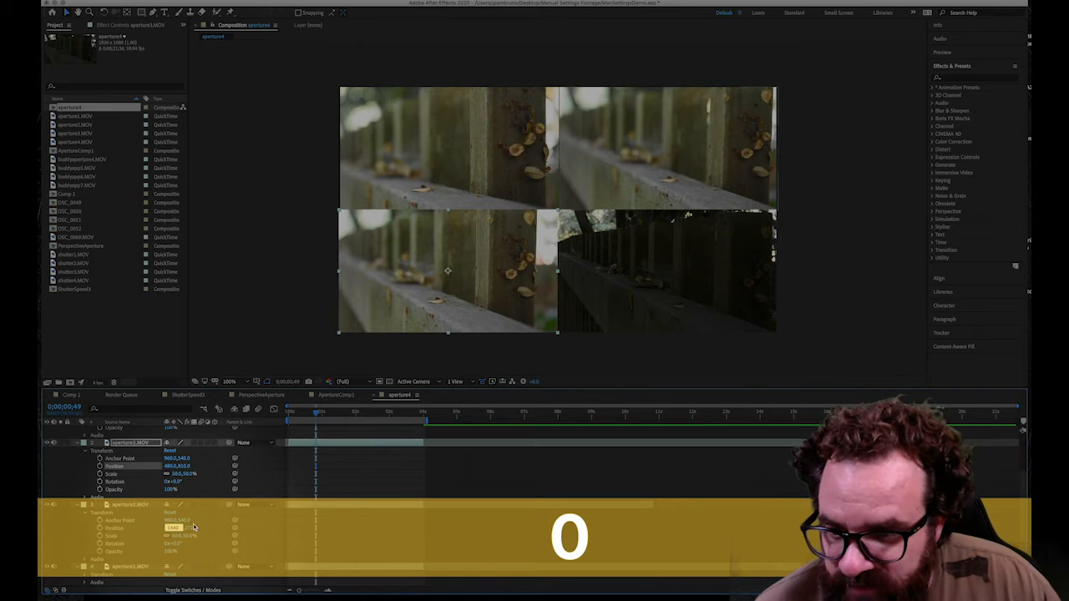
key("Tab")
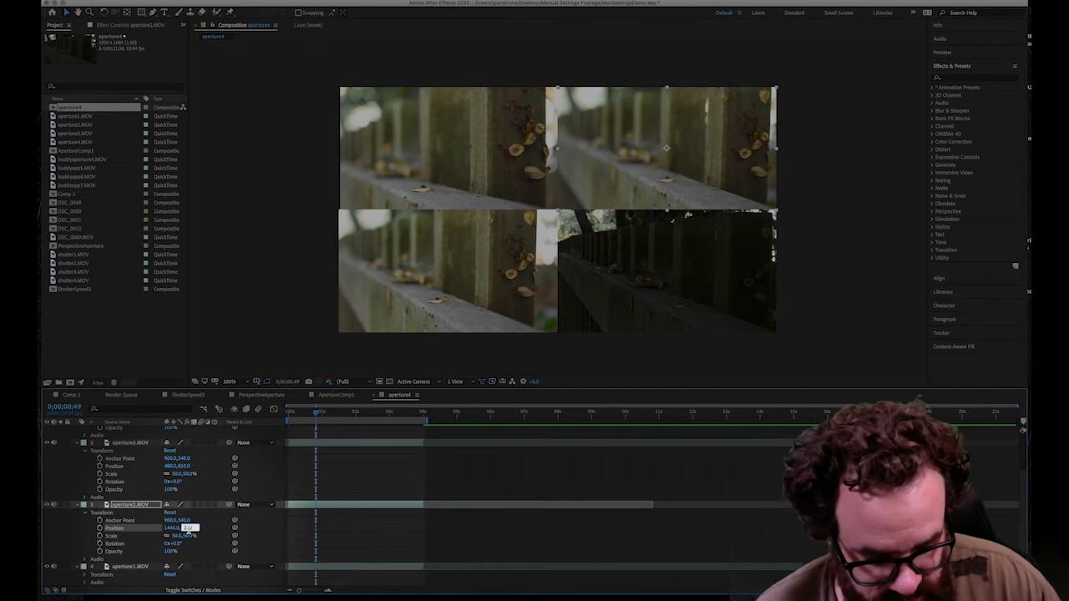
type("7")
key("Return")
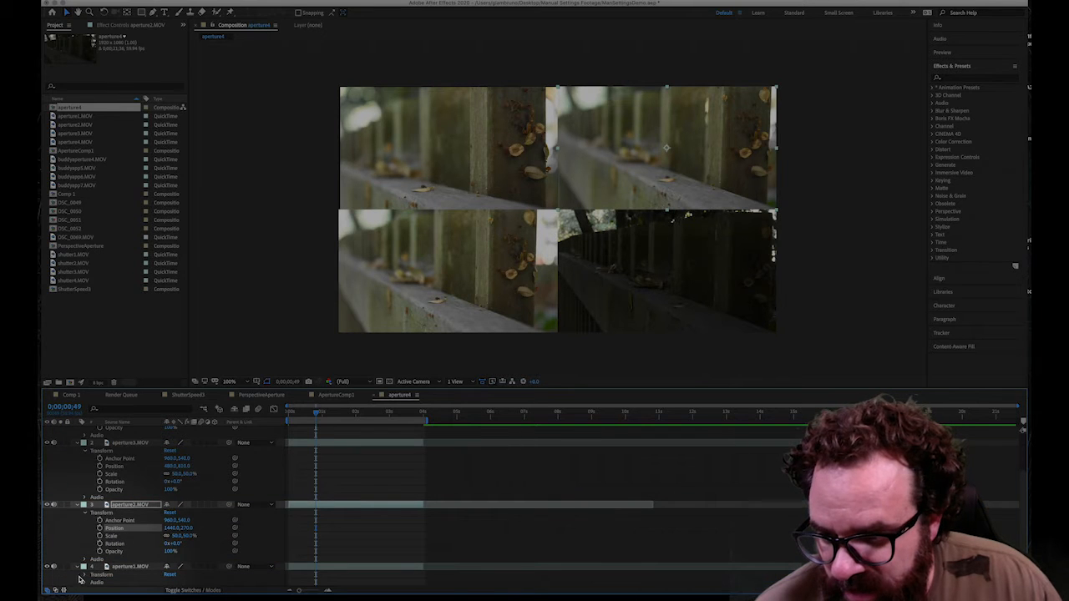
- Reveal the transform properties of aperture1.MOV, set its position to 480, 270, and deselect the layer
left_click(84, 577)
scroll(148, 557, "down", 2)
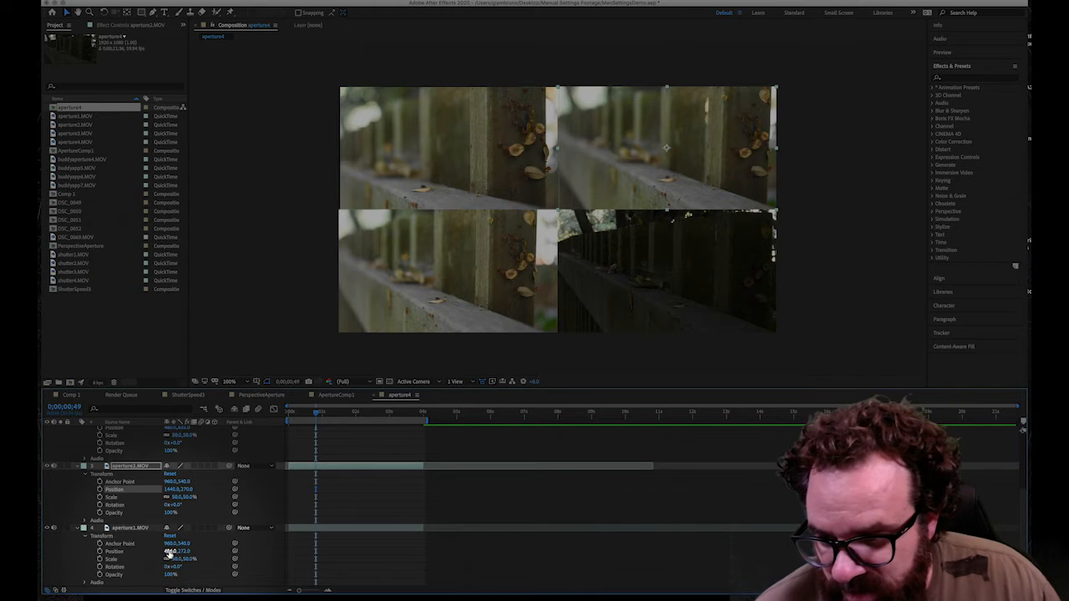
left_click(170, 552)
type("40")
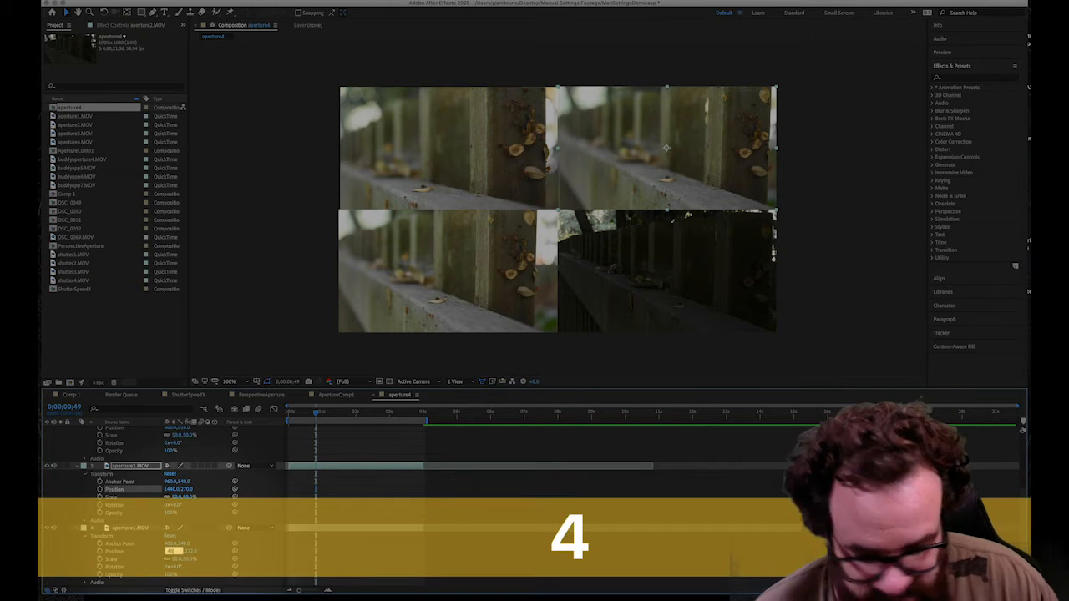
type("7")
key("Return")
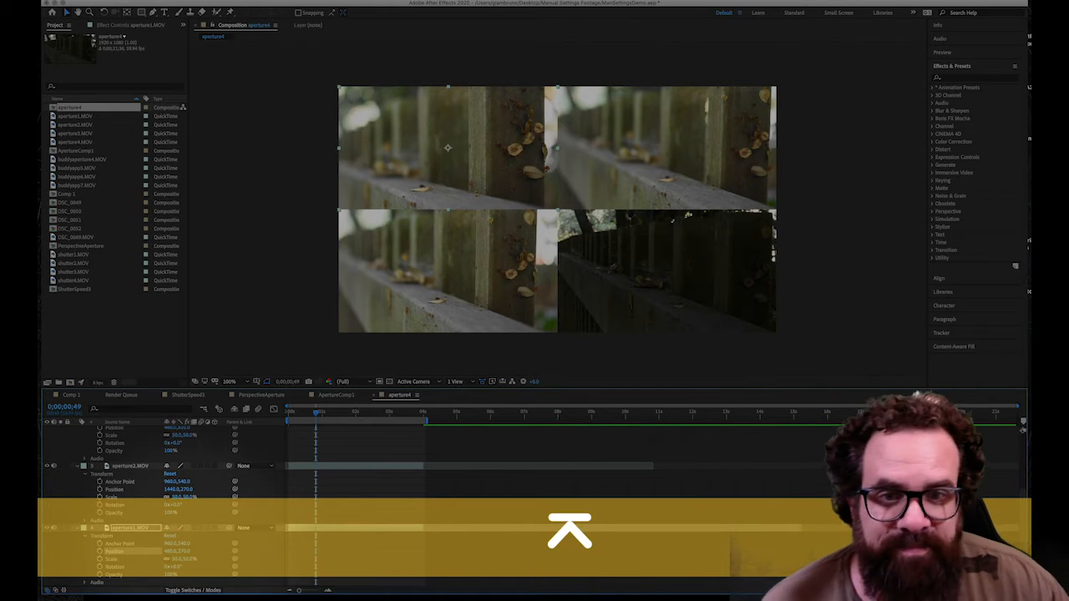
left_click(498, 495)
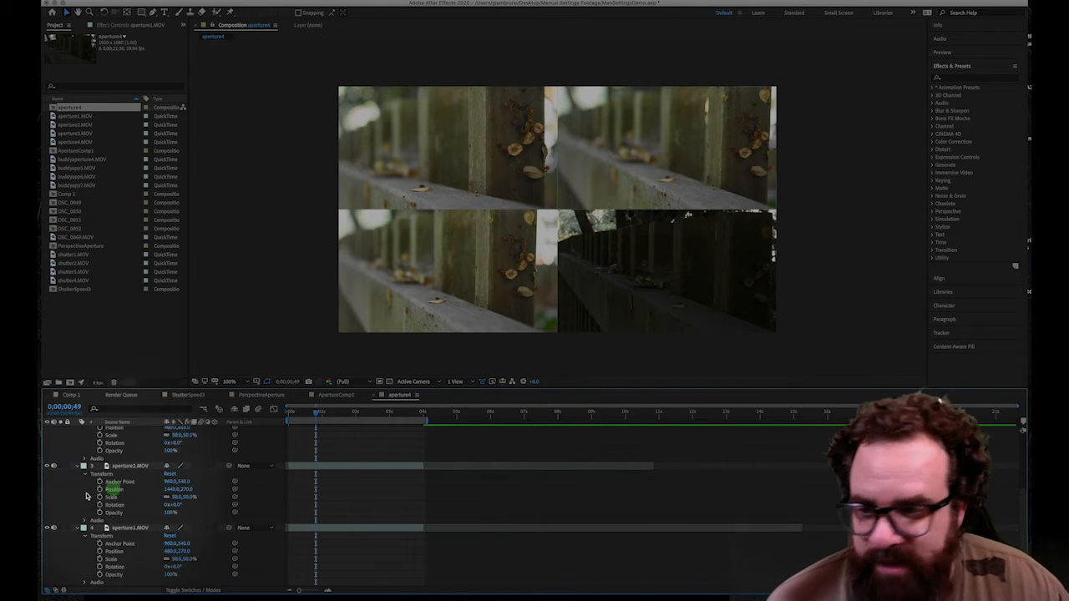
- Collapse the properties of the aperture4, aperture3 and aperture2 layers and move the current time to 0;00;01;06
left_click(306, 497)
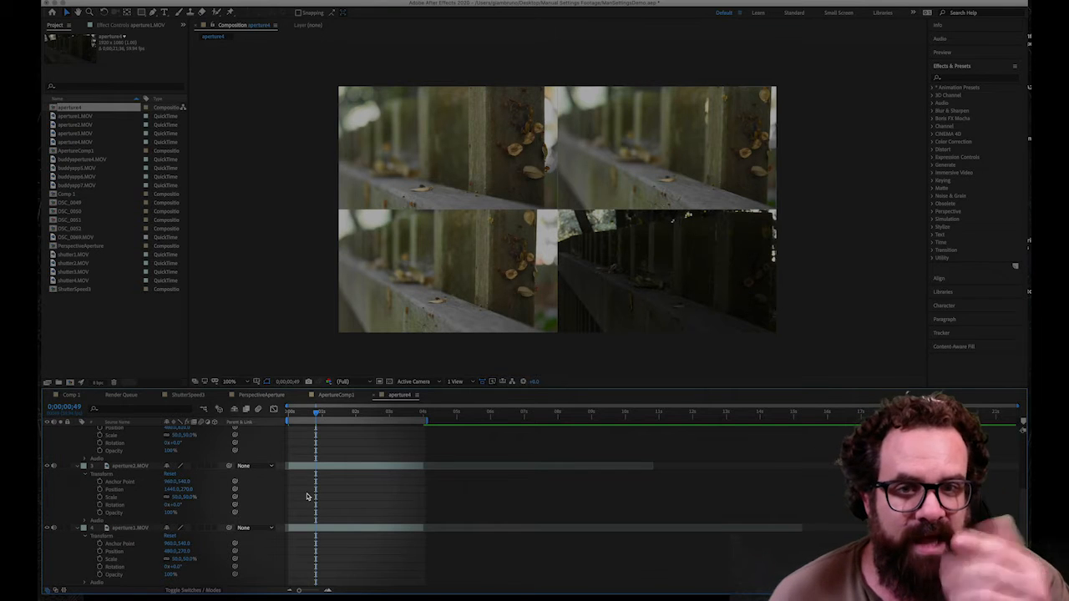
left_click(82, 483)
left_click(80, 459)
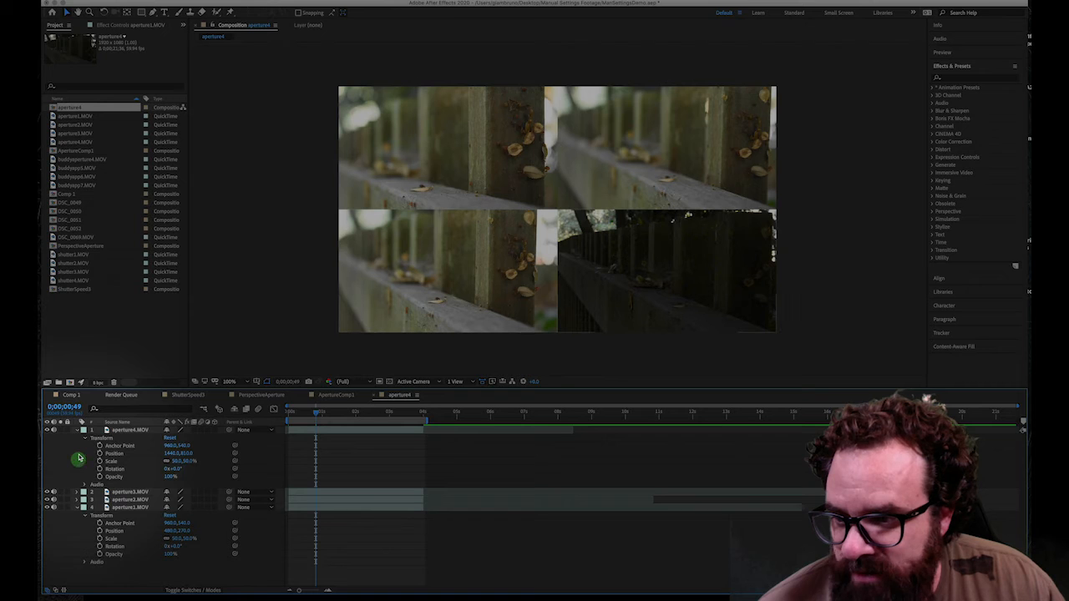
left_click(77, 430)
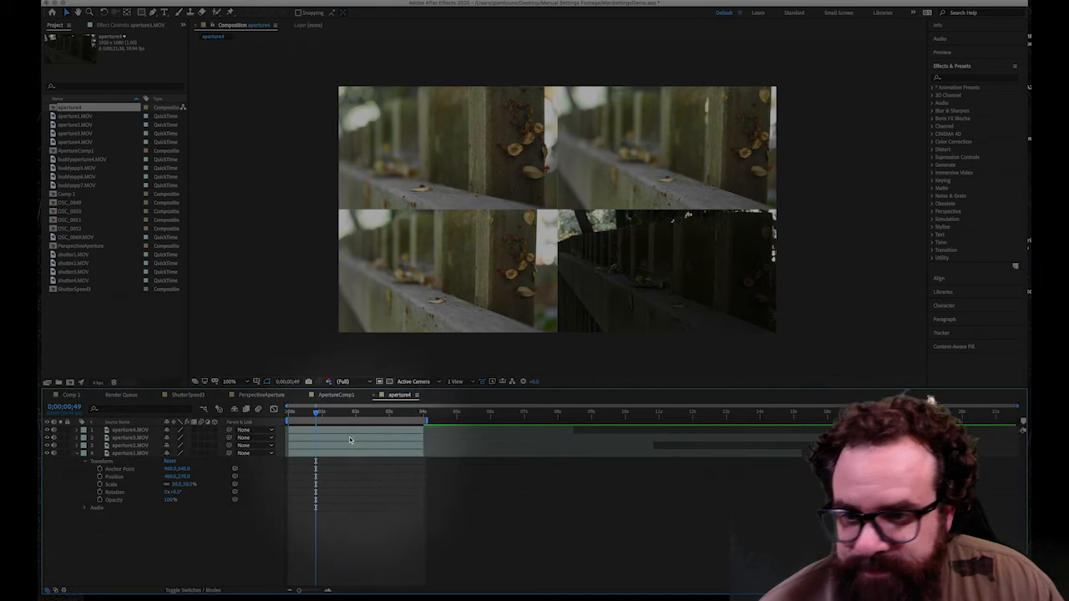
left_click_drag(317, 412, 325, 413)
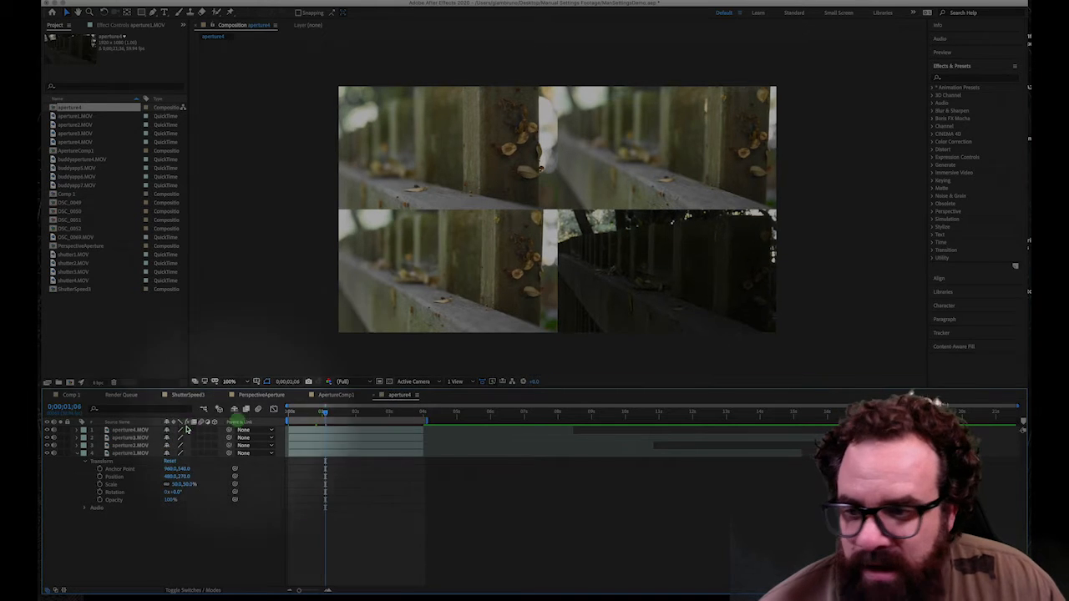
- Collapse the aperture1.MOV layer's properties and add the text F-3.5 over the upper-left clip
left_click(78, 453)
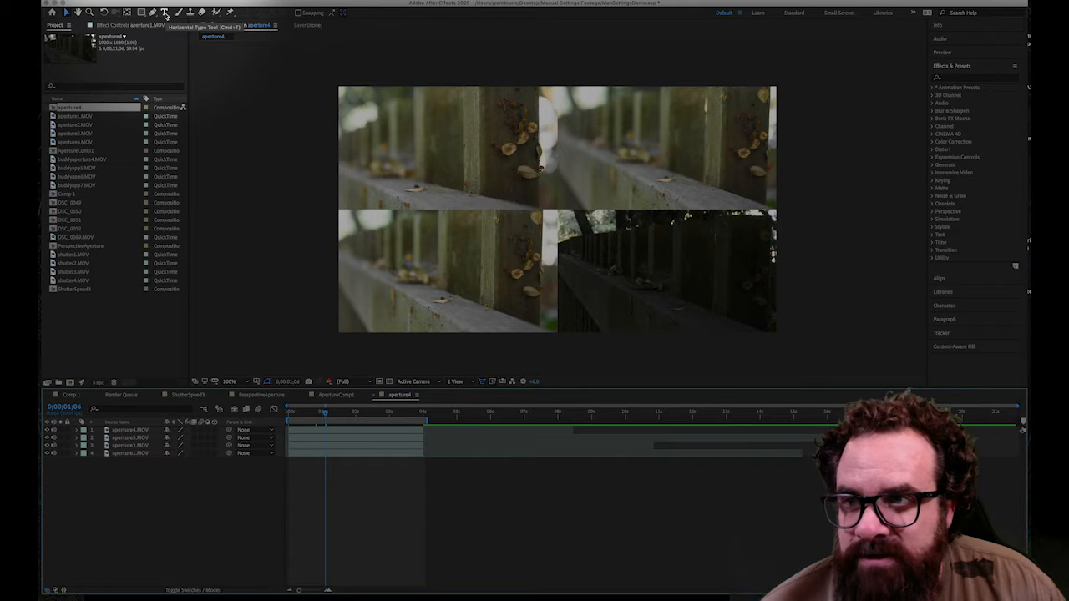
left_click(164, 14)
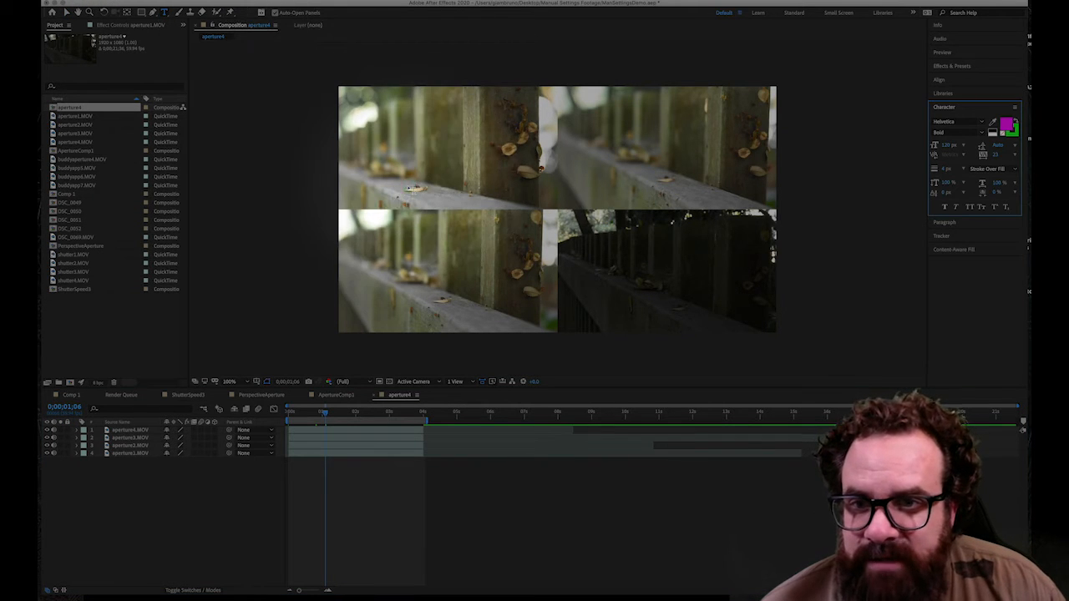
left_click(408, 185)
type("F")
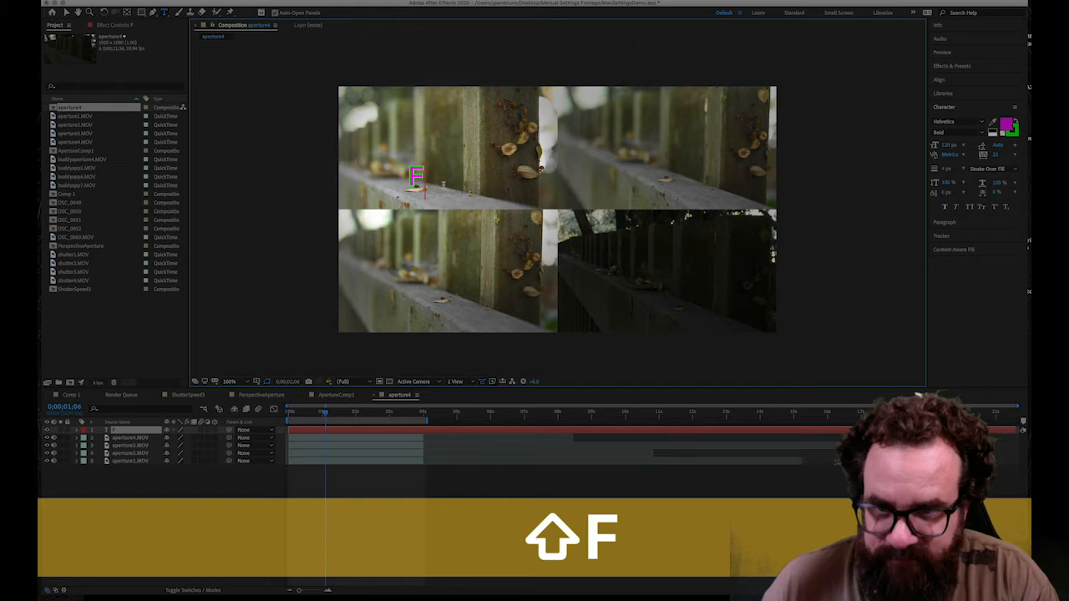
type("-3.5")
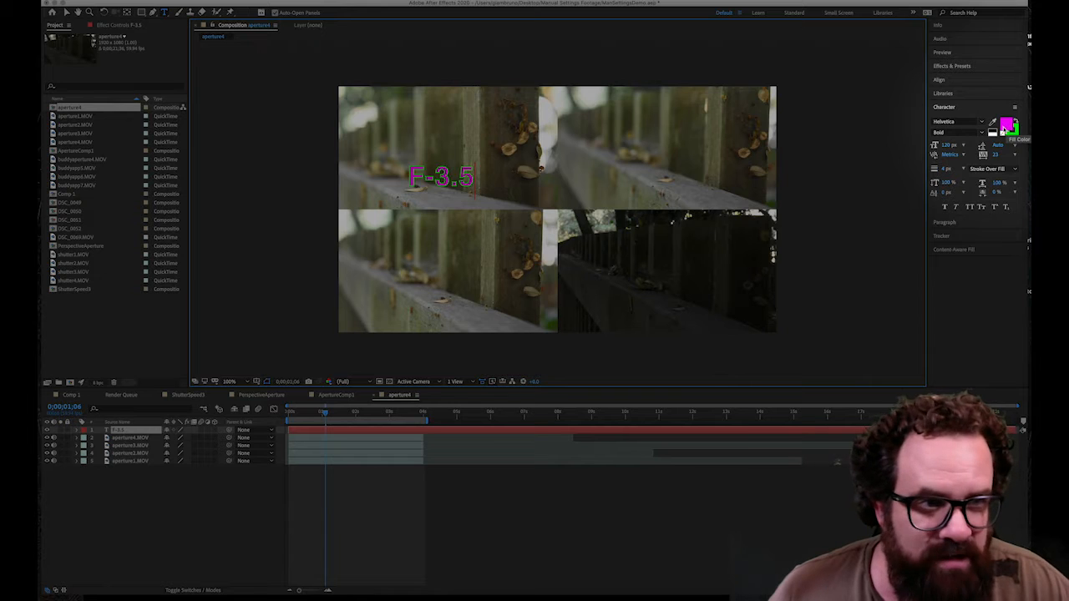
- Try to change the fill colour of the F-3.5 text to blue
left_click(1008, 126)
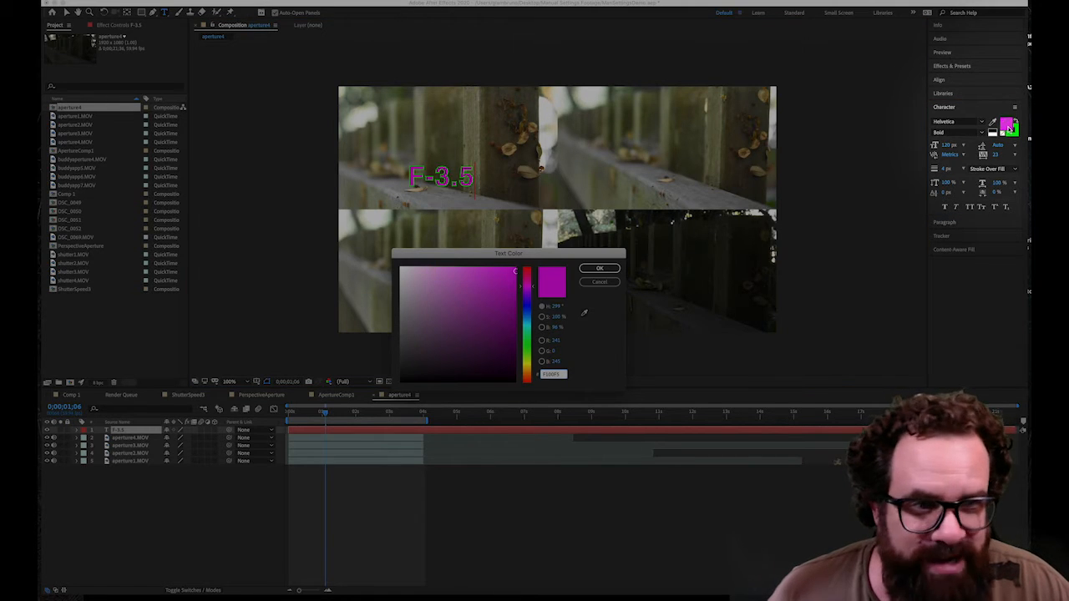
left_click(515, 268)
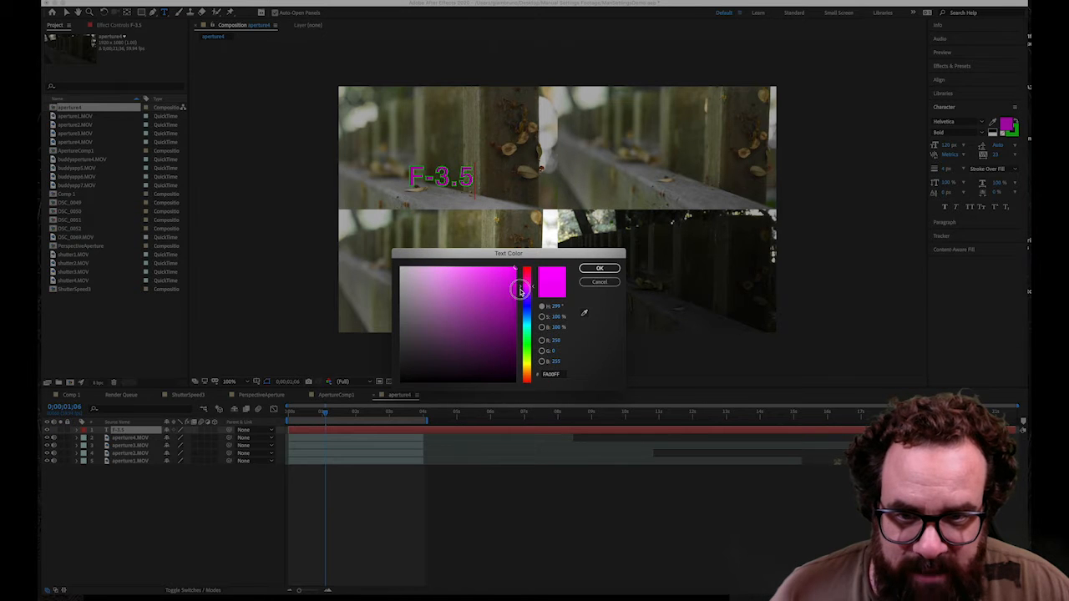
left_click_drag(524, 289, 523, 309)
left_click(600, 269)
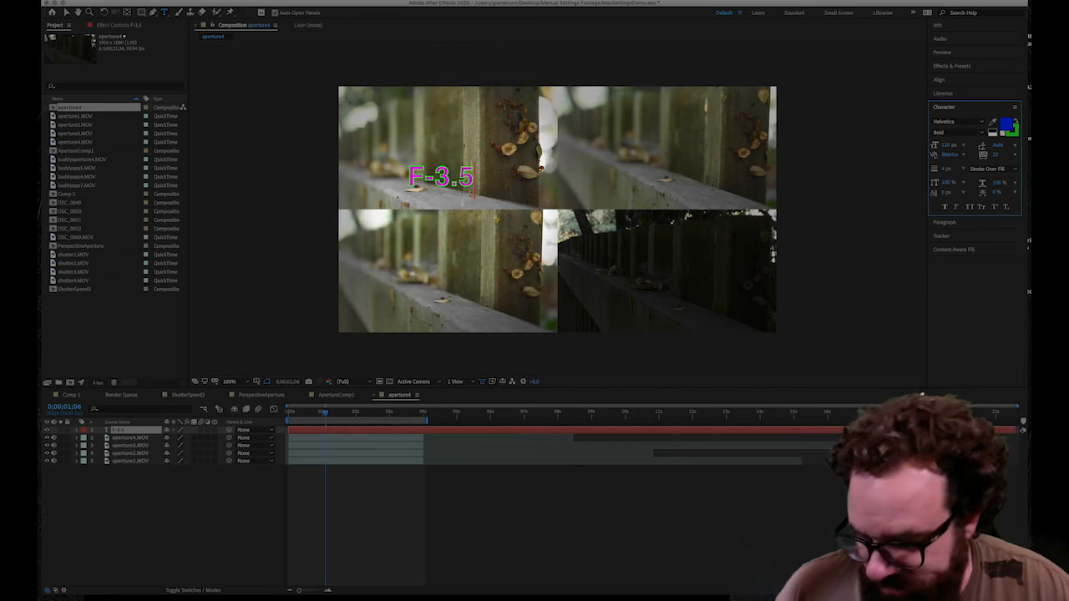
- Select all characters of the F-3.5 text and set their fill colour to magenta F500DD
left_click(436, 189)
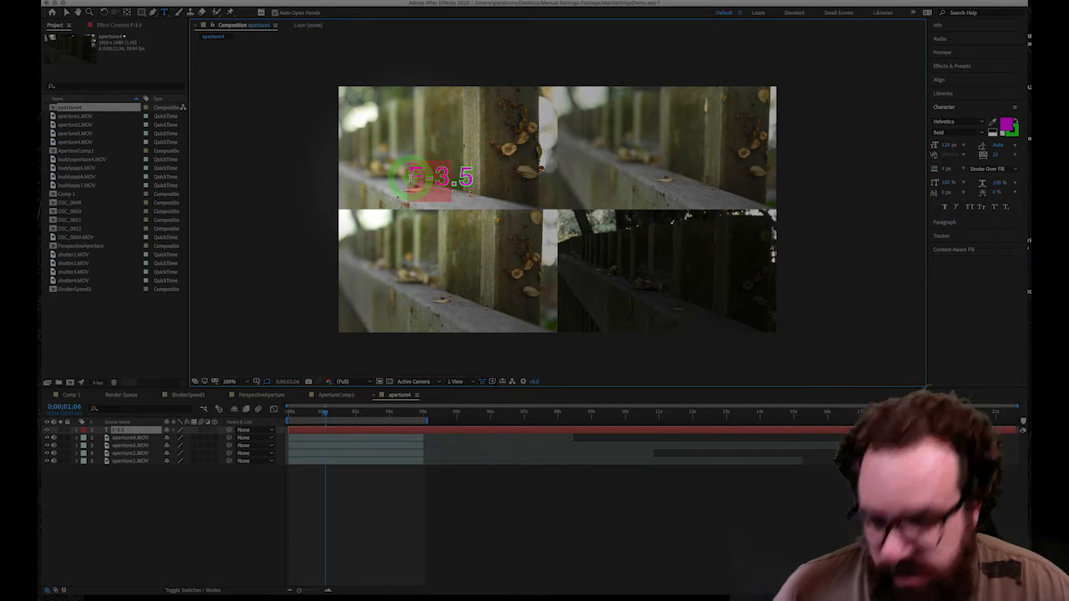
key("super+a")
left_click(1008, 125)
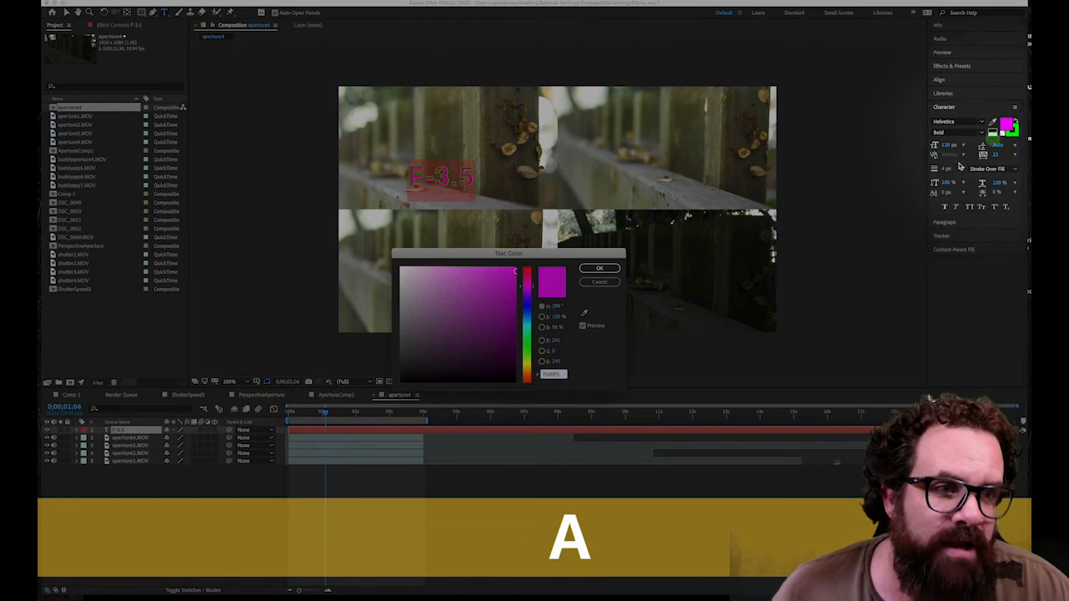
left_click(529, 308)
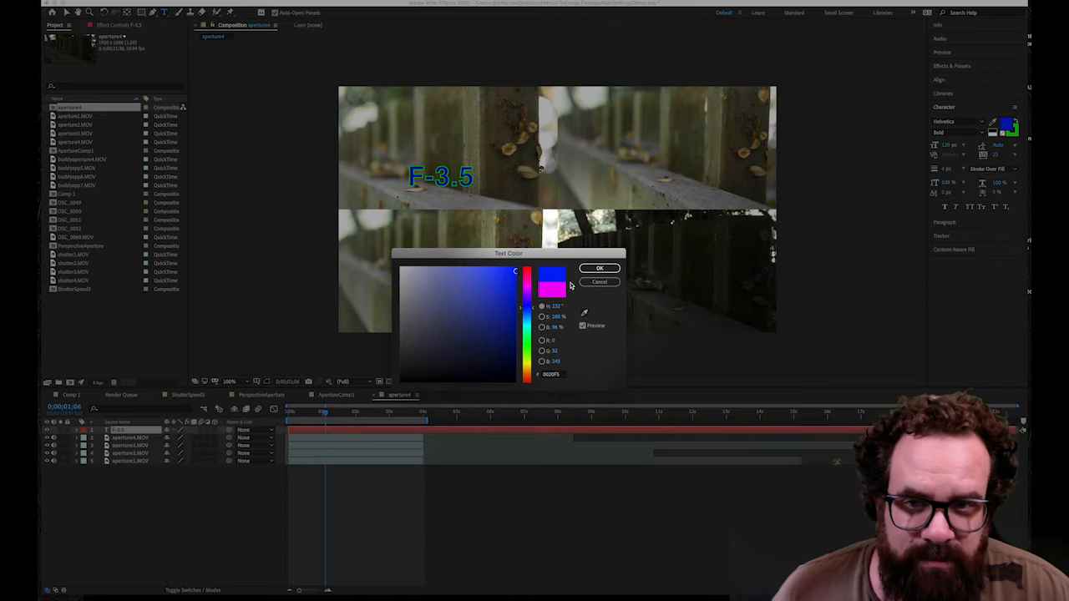
left_click_drag(530, 308, 529, 285)
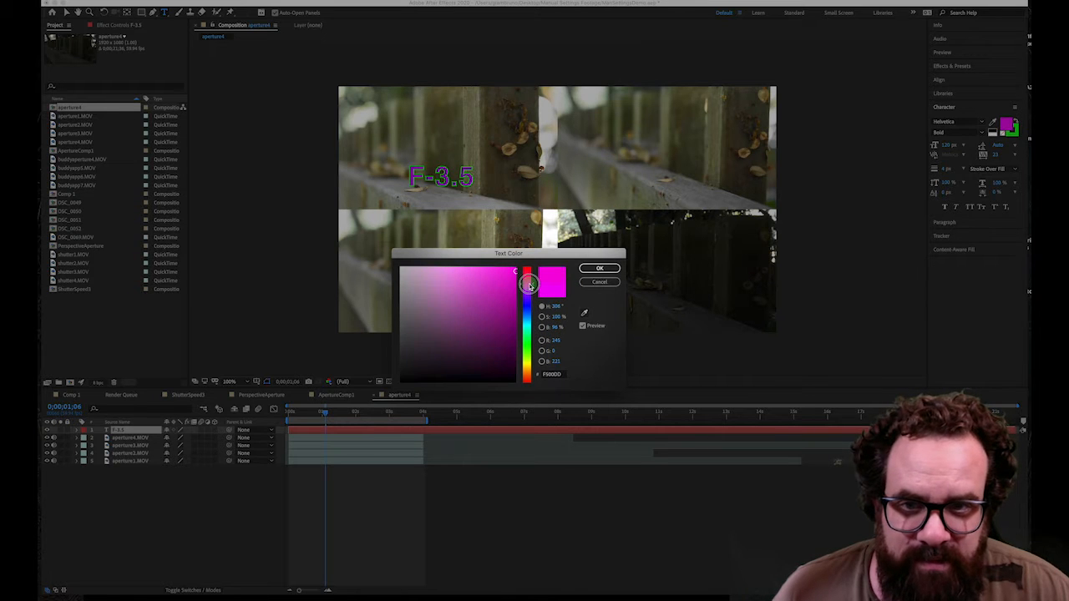
left_click(600, 269)
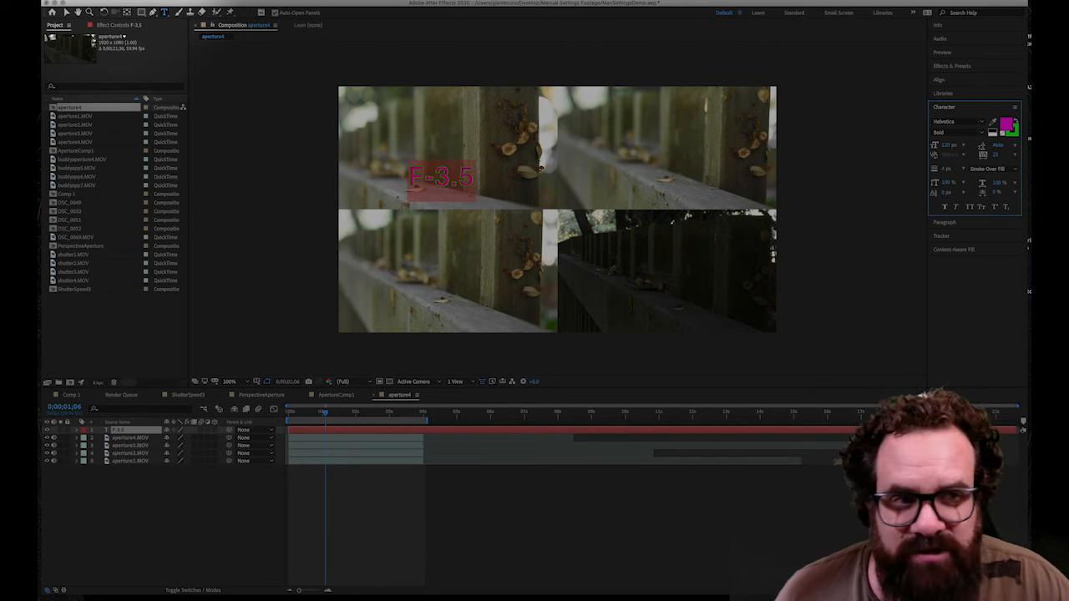
- Set the duration of the aperture4 composition to 0;00;05;00 in its composition settings
left_click(121, 1)
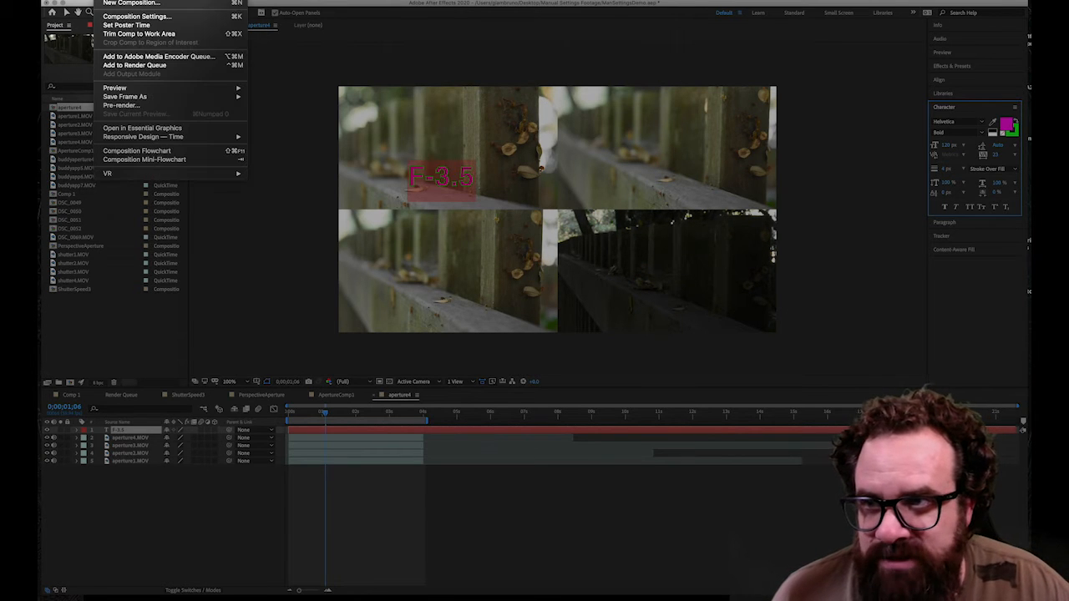
left_click(121, 16)
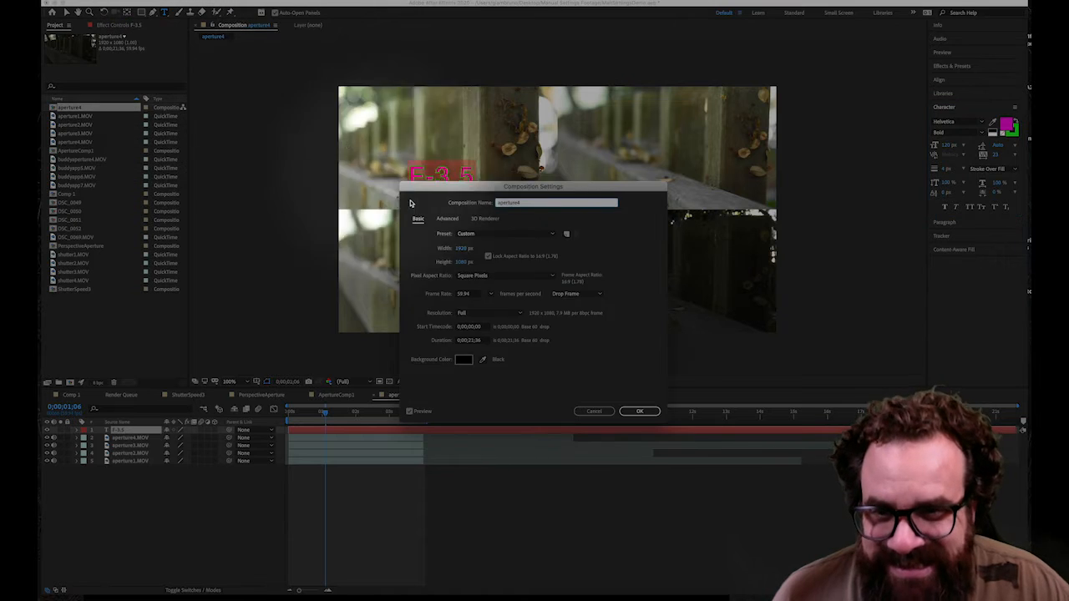
left_click_drag(462, 189, 424, 207)
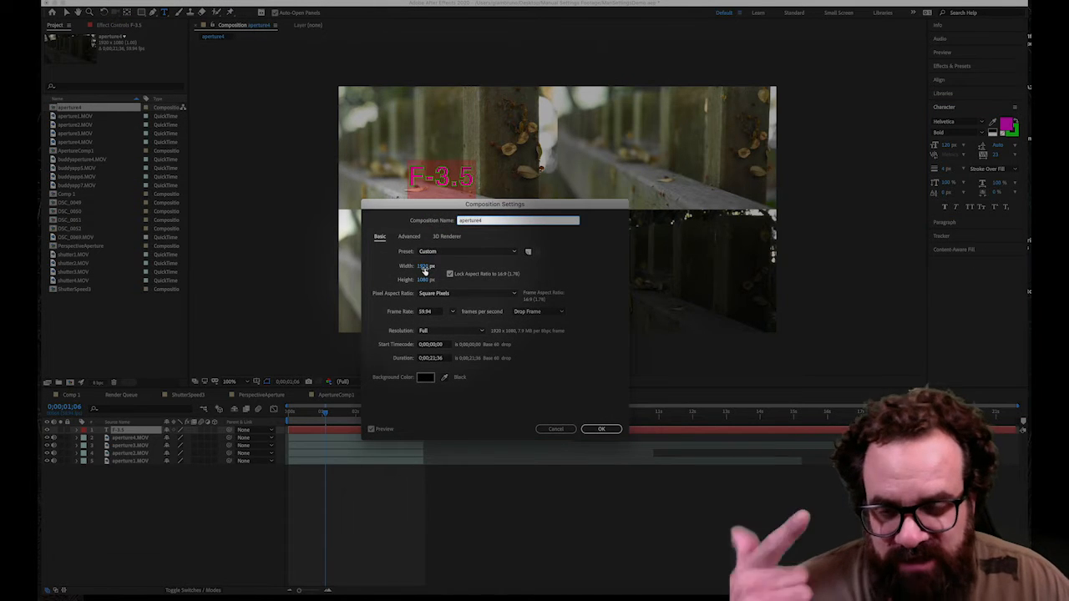
left_click(432, 358)
left_click_drag(435, 213, 426, 235)
left_click(374, 384)
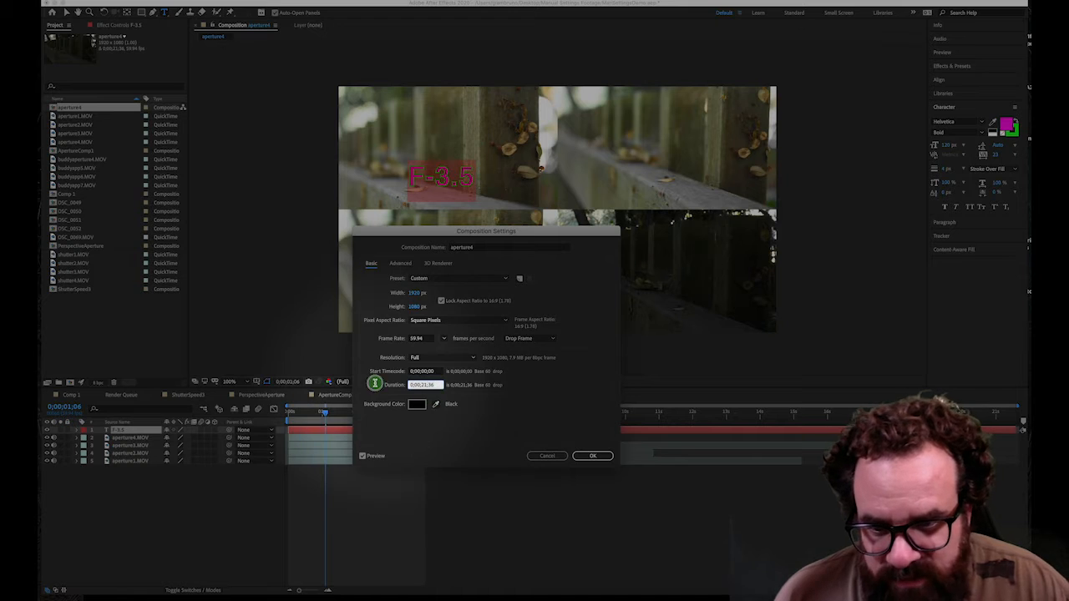
type("50")
key("Return")
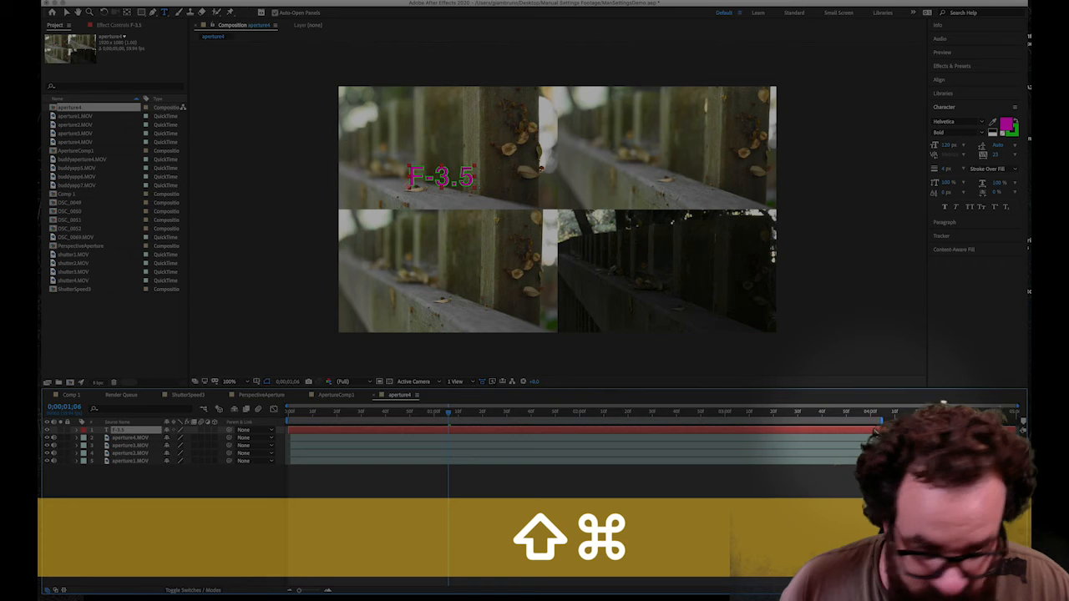
- Split the F-3.5 text layer at 0;00;04;01 and delete the part after that time
key("shift+super+d")
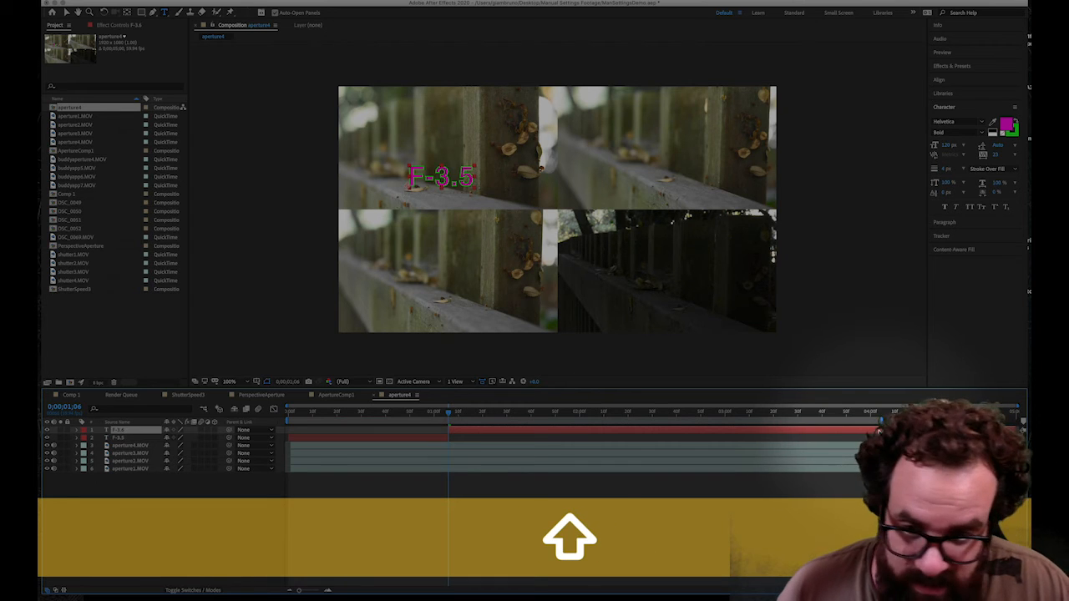
key("super+z")
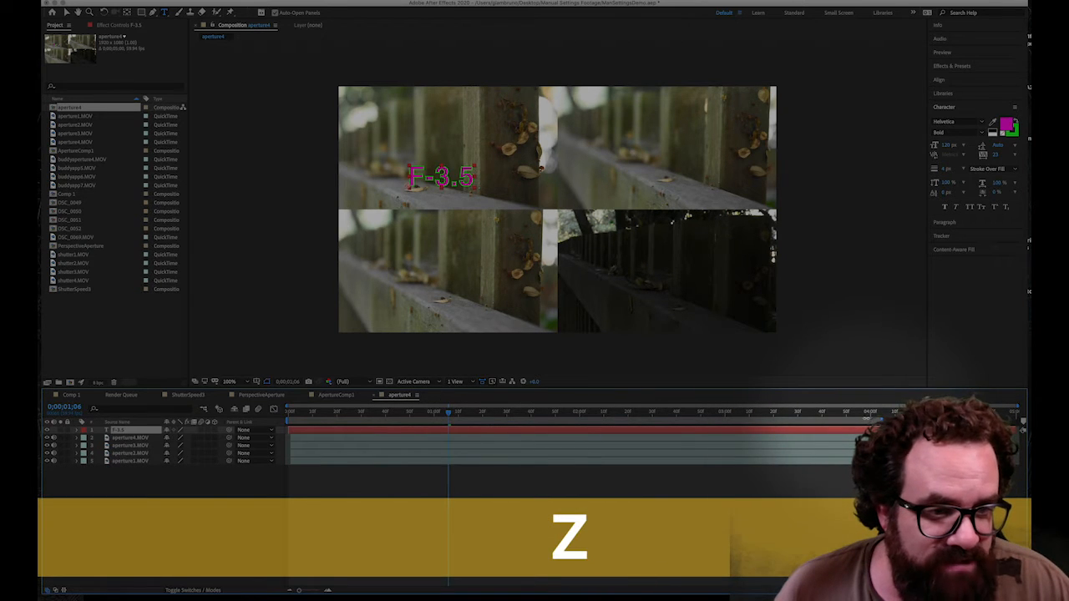
left_click(870, 411)
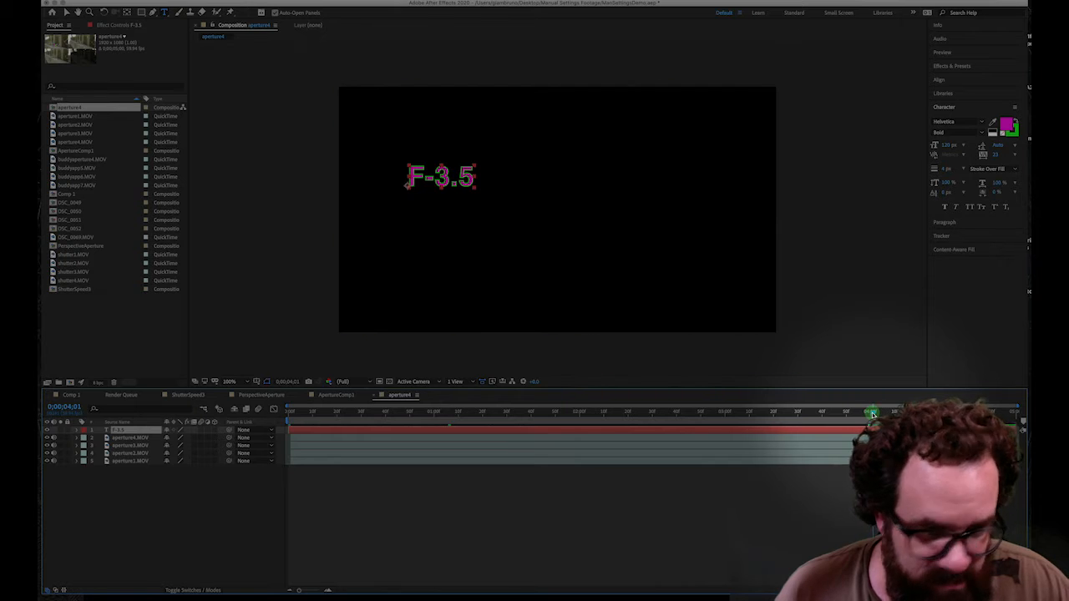
key("shift+super+d")
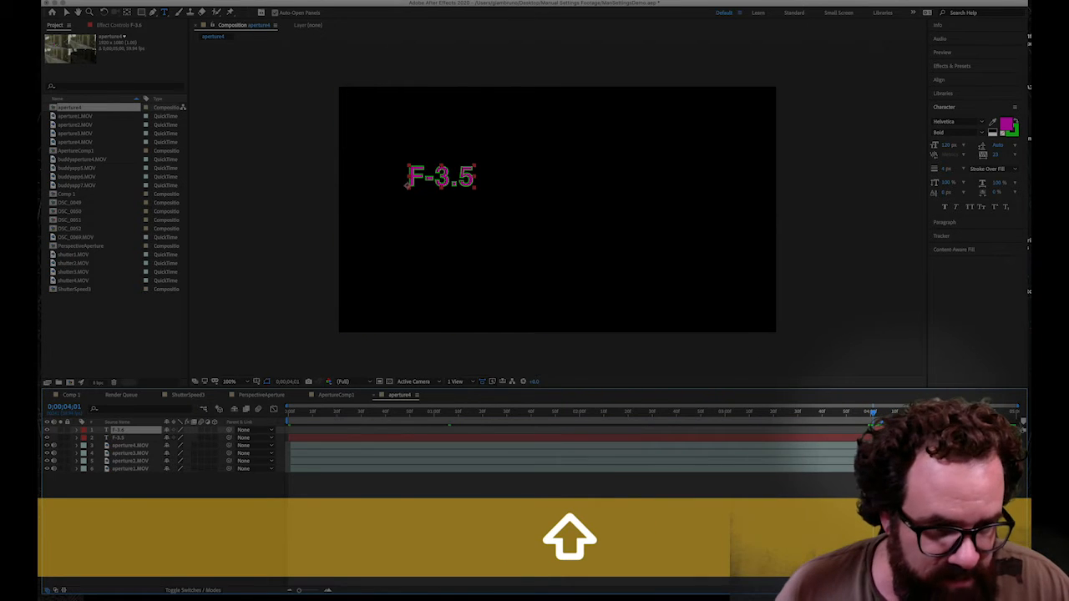
key("BackSpace")
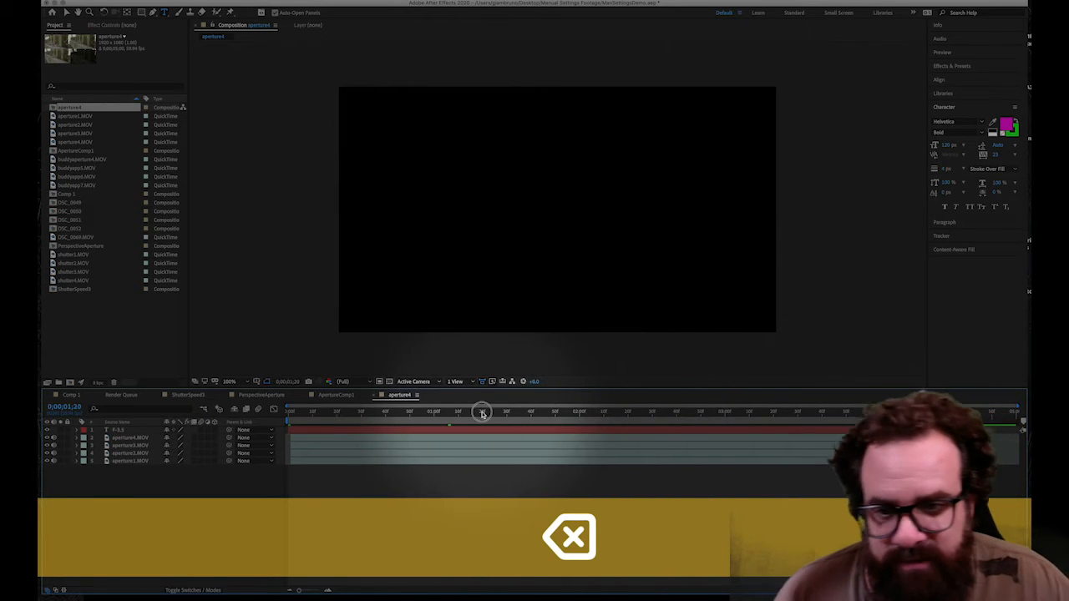
- Move the current time to 0;00;01;20 and reposition the F-3.5 text near the bottom edge of the upper-left clip
left_click(483, 412)
left_click(410, 430)
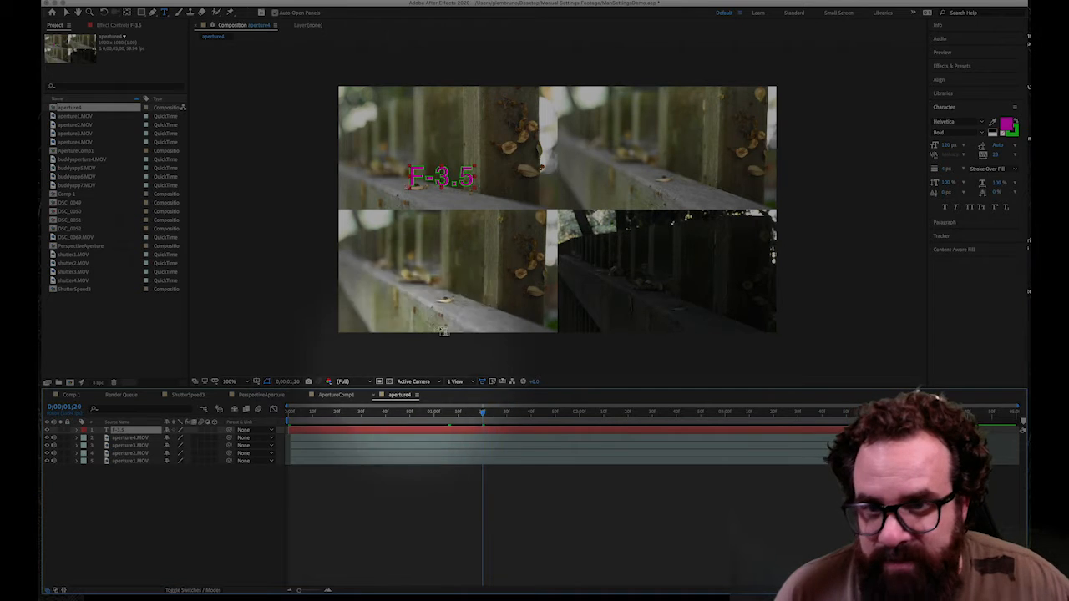
left_click(67, 13)
mouse_move(442, 181)
left_mouse_down()
mouse_move(446, 195)
mouse_move(585, 180)
mouse_move(678, 200)
mouse_move(447, 197)
left_mouse_up()
- Duplicate the F-3.5 text layer, move the copy onto the upper-right clip and change its text to F-5.6
key("alt")
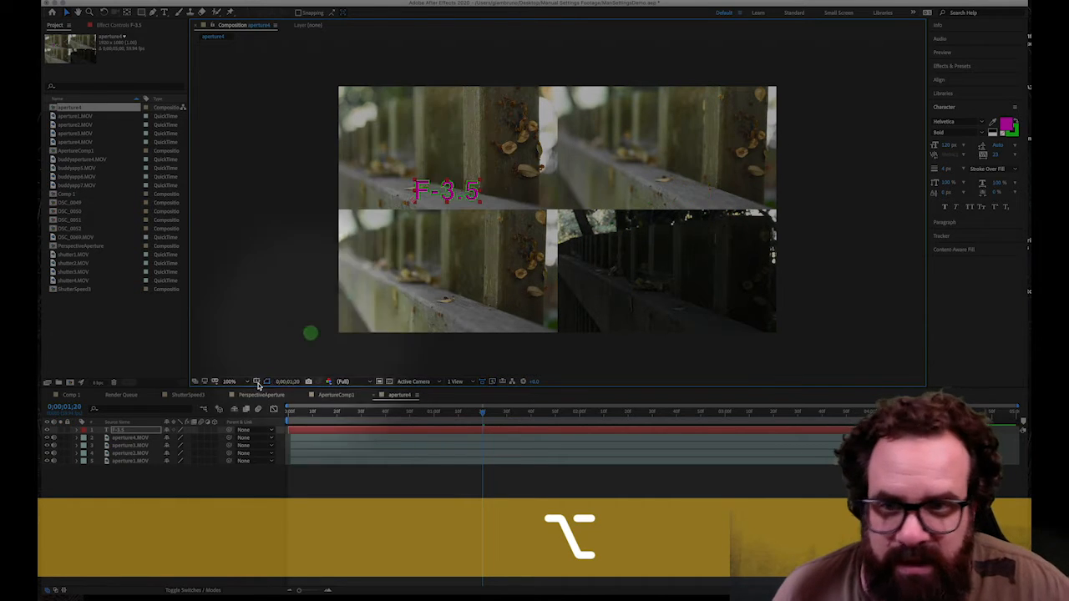
right_click(115, 434)
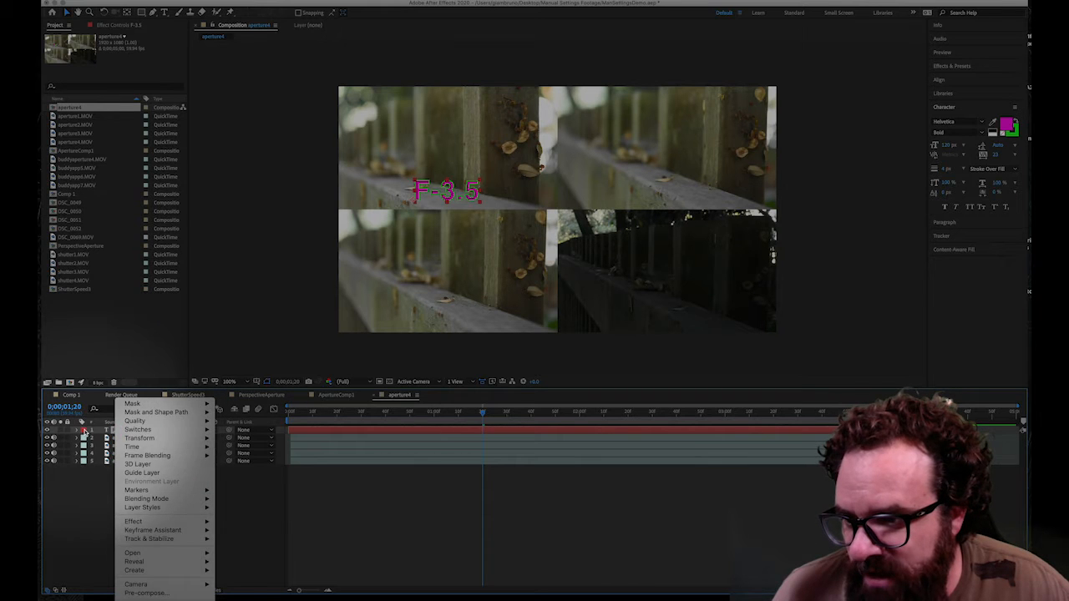
left_click(84, 430)
key("super+d")
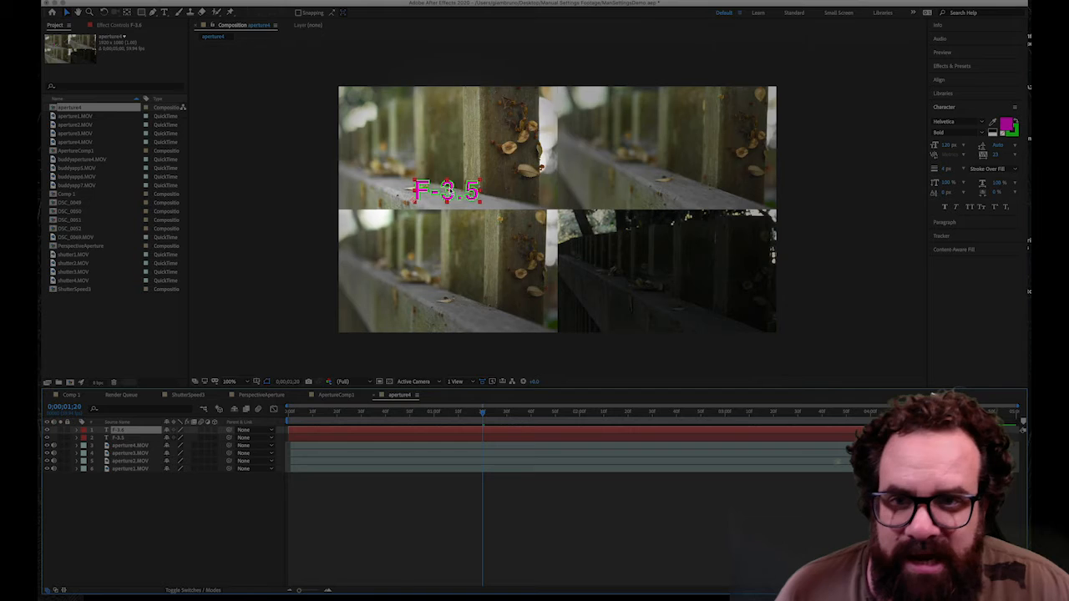
left_click_drag(447, 190, 697, 194)
key("super+t")
type("5.6")
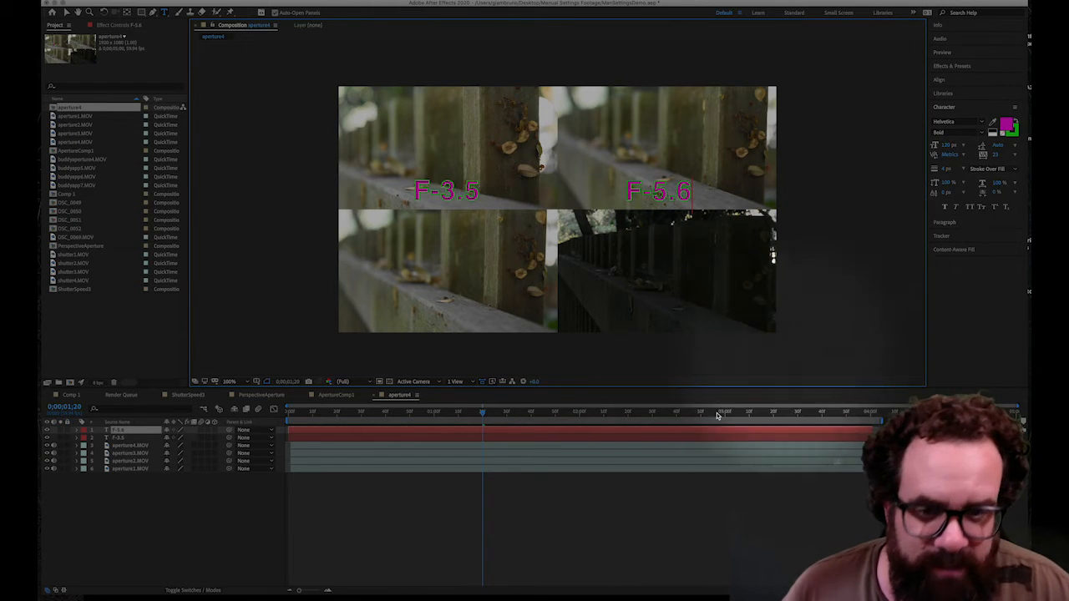
left_click(590, 512)
- Duplicate the F-5.6 text layer, move the copy onto the lower-left clip and change its text to F-11
left_click(458, 434)
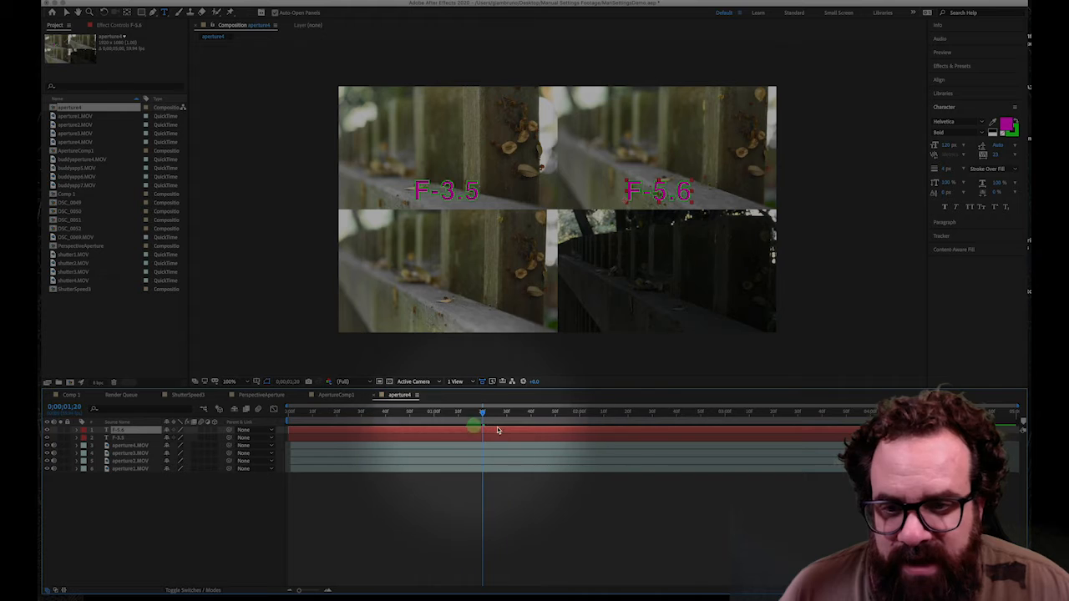
key("ctrl+d")
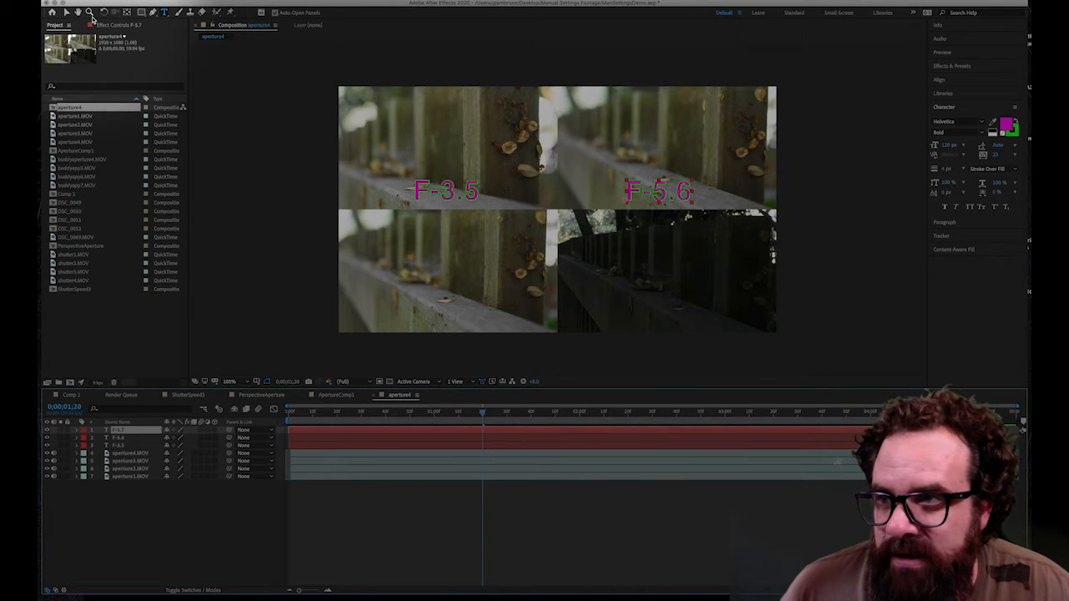
left_click(66, 12)
left_click_drag(628, 197, 416, 311)
double_click(458, 306)
left_click_drag(441, 307, 485, 306)
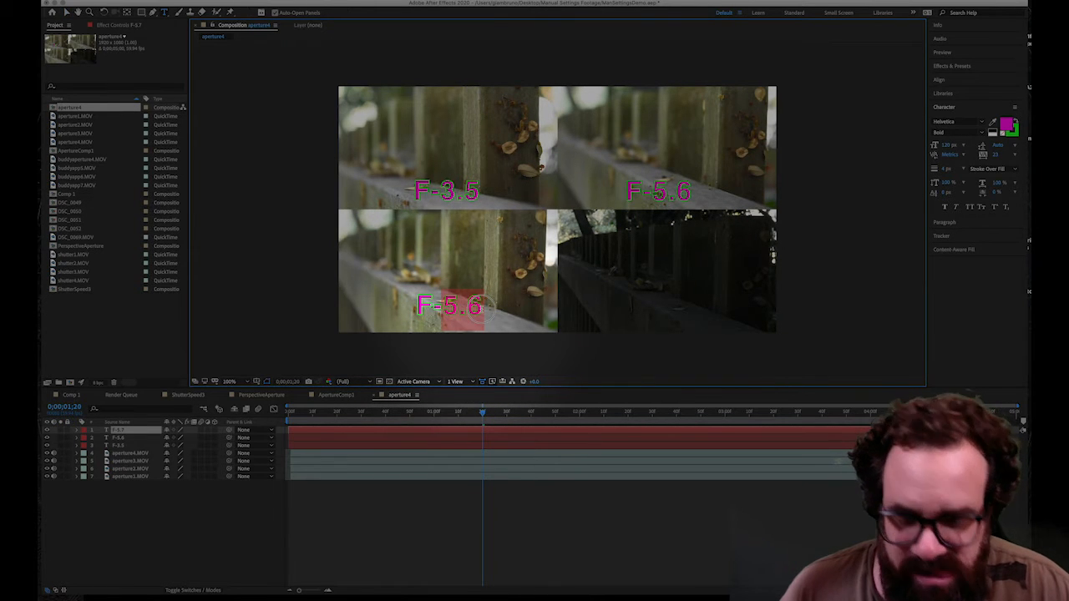
type("11")
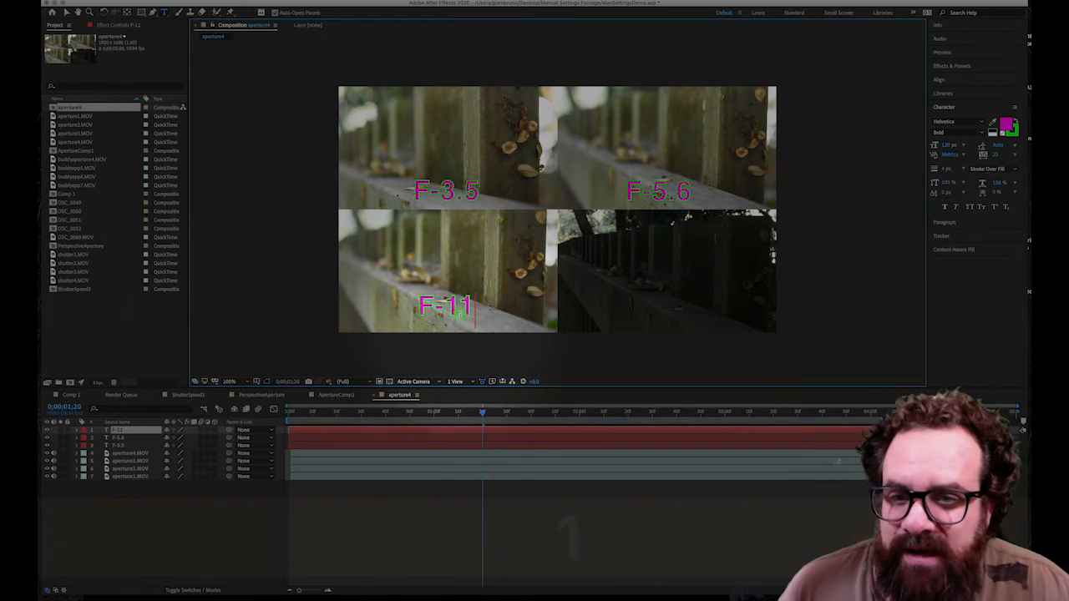
left_click(375, 532)
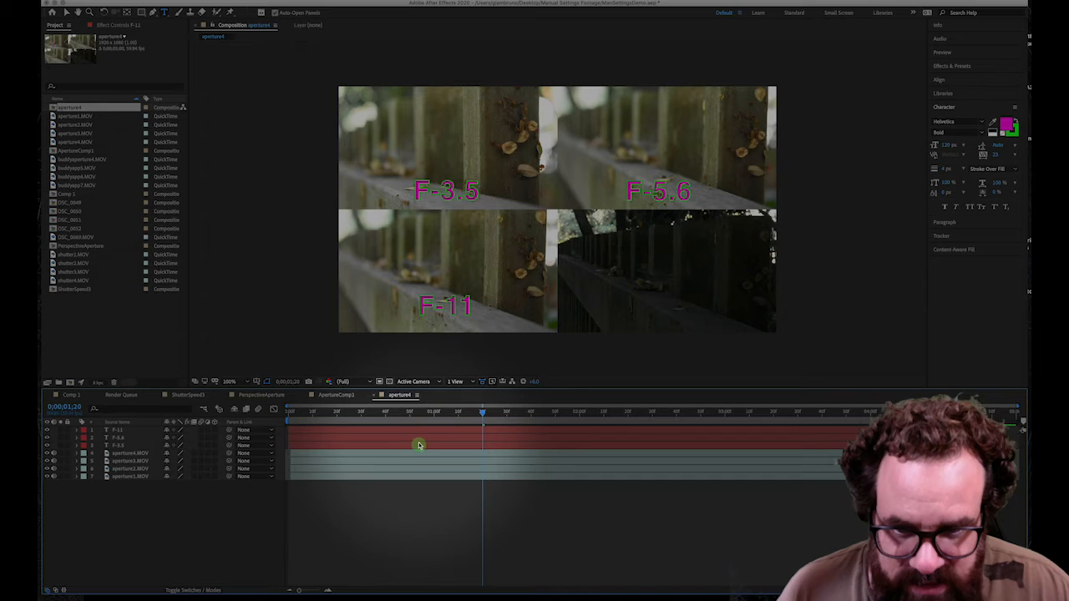
- Try to place a copy of the F-11 text on the lower-right clip, and undo the move
left_click(426, 432)
key("alt")
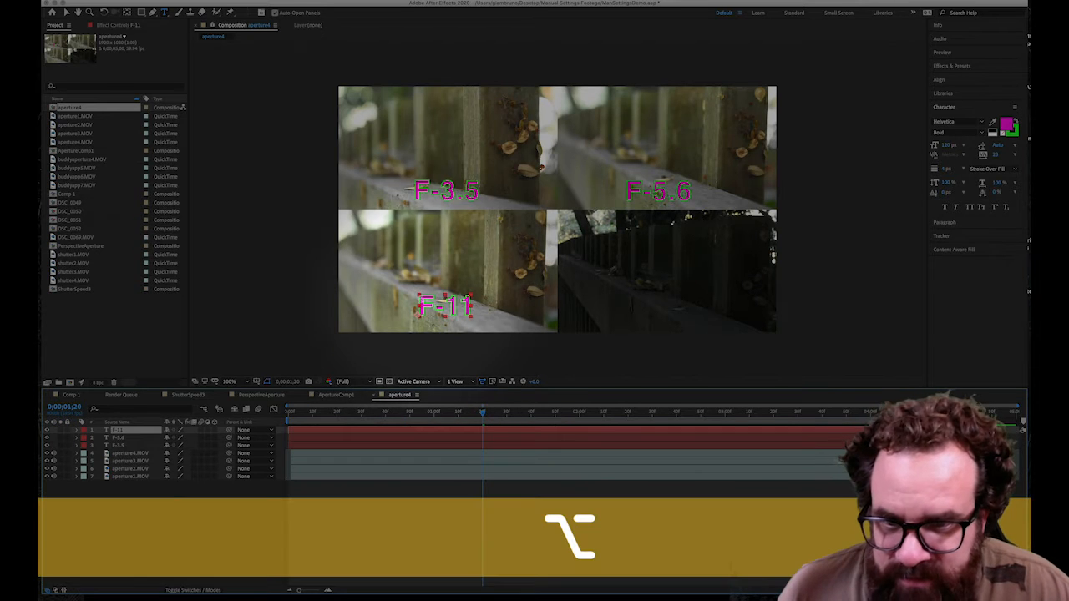
left_click(67, 12)
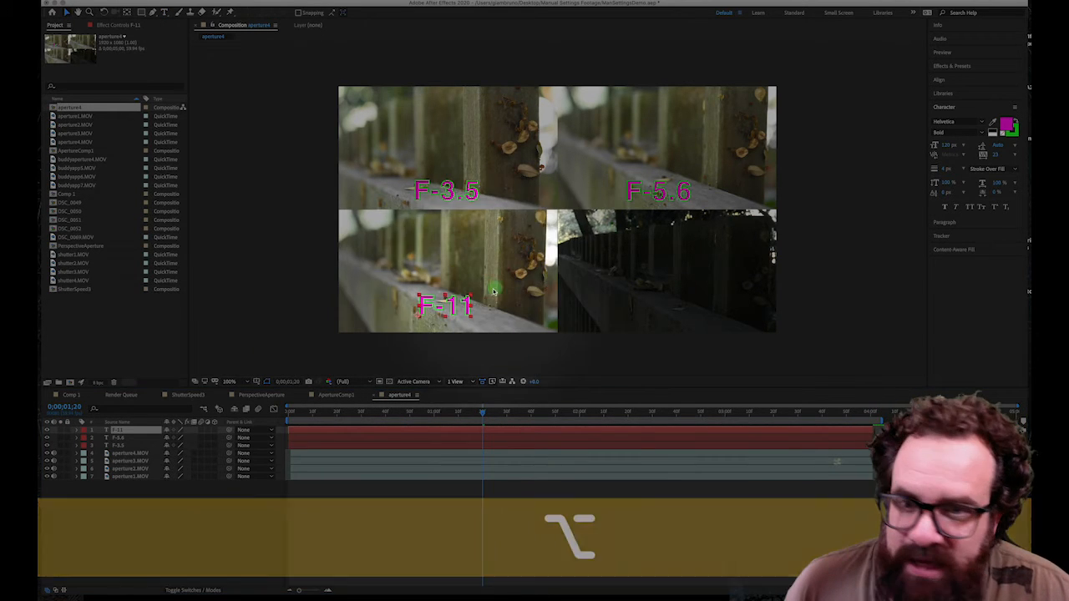
left_click_drag(445, 306, 686, 311)
key("super+z")
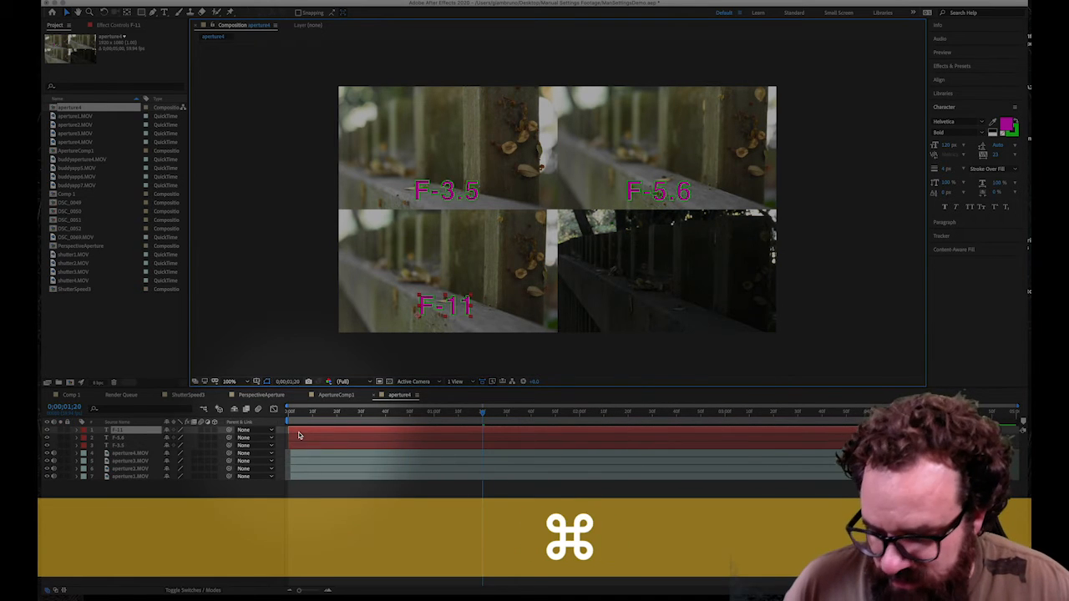
- Duplicate the F-11 text layer, move the copy onto the lower-right clip and change its text to F-35
key("super+d")
left_click_drag(450, 306, 668, 310)
left_click(664, 310)
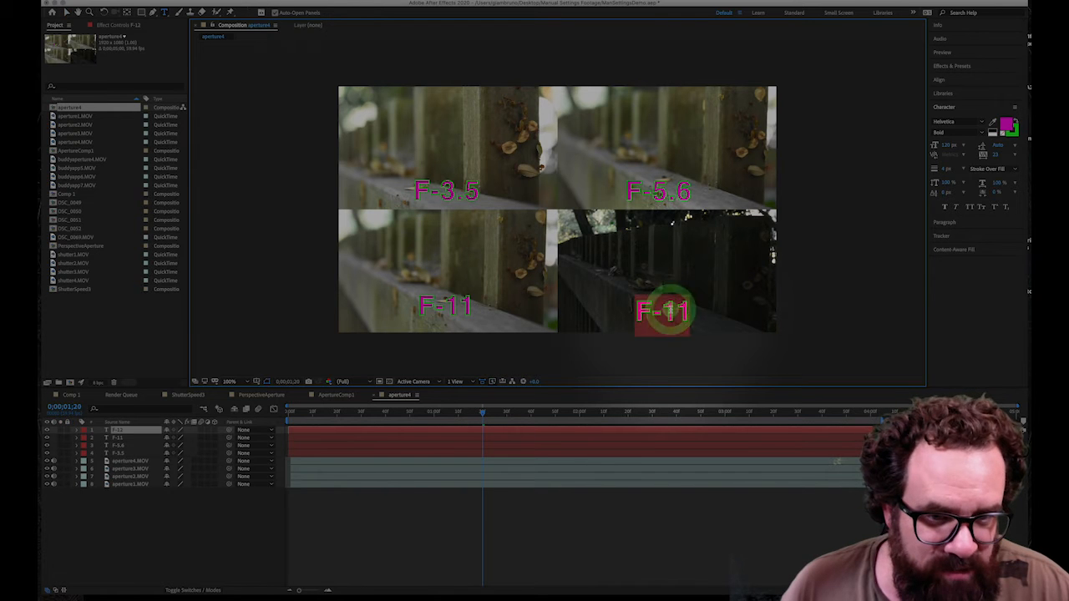
left_click(669, 310)
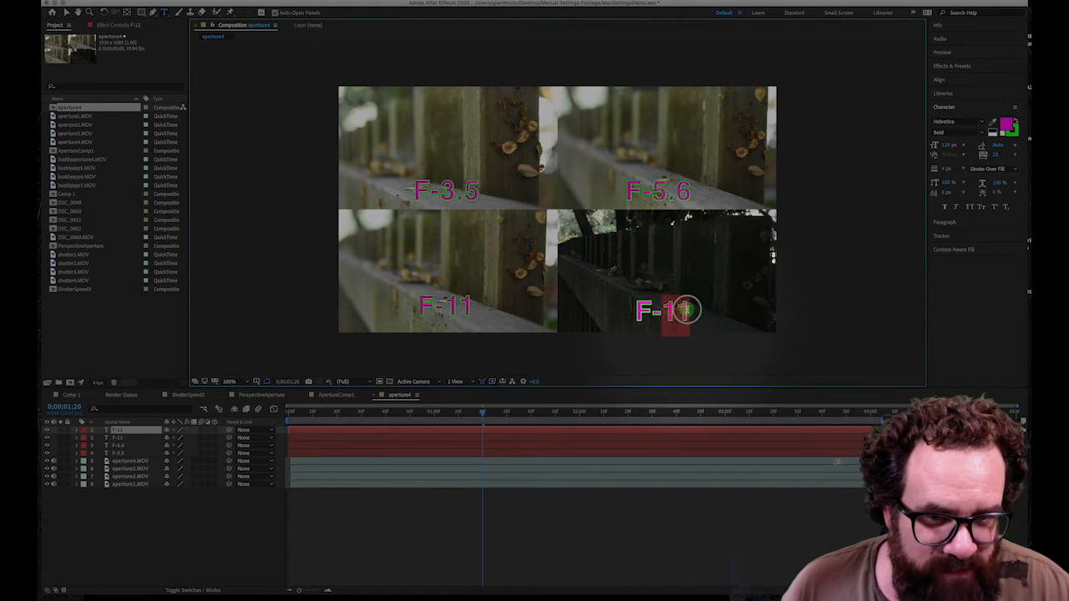
type("35")
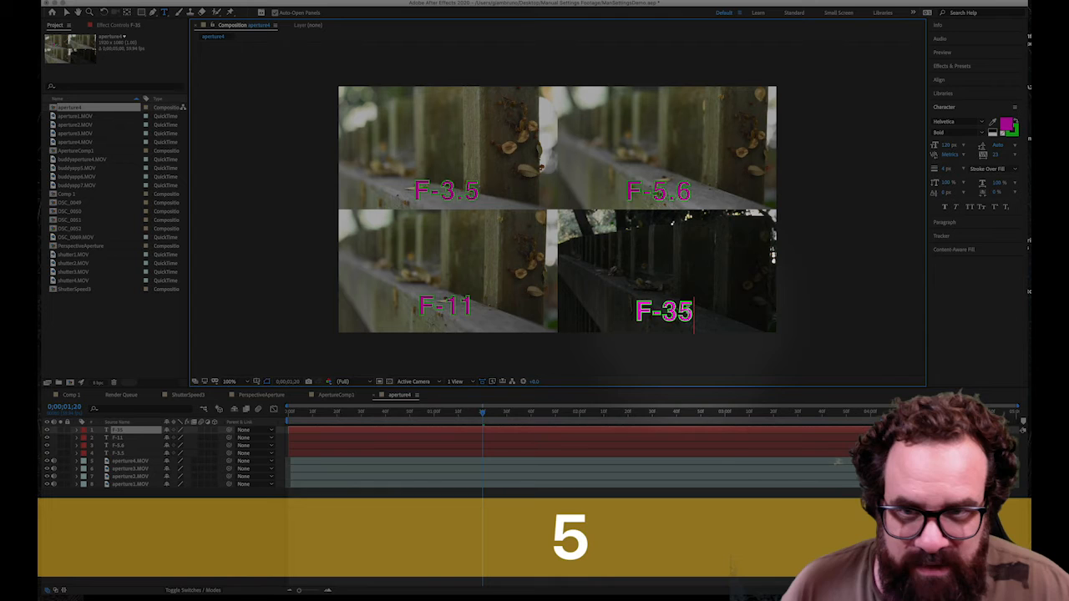
mouse_move(481, 415)
left_mouse_down()
mouse_move(401, 411)
mouse_move(465, 415)
left_mouse_up()
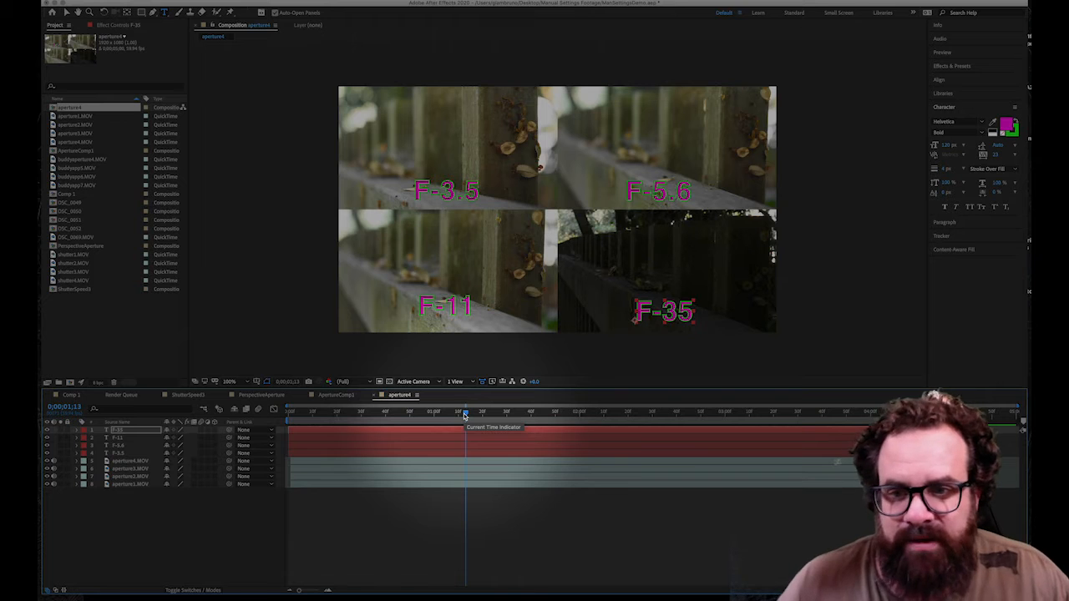
- Create a new composition from the aperture4 composition and move its current time to 0;00;00;32
left_click(120, 253)
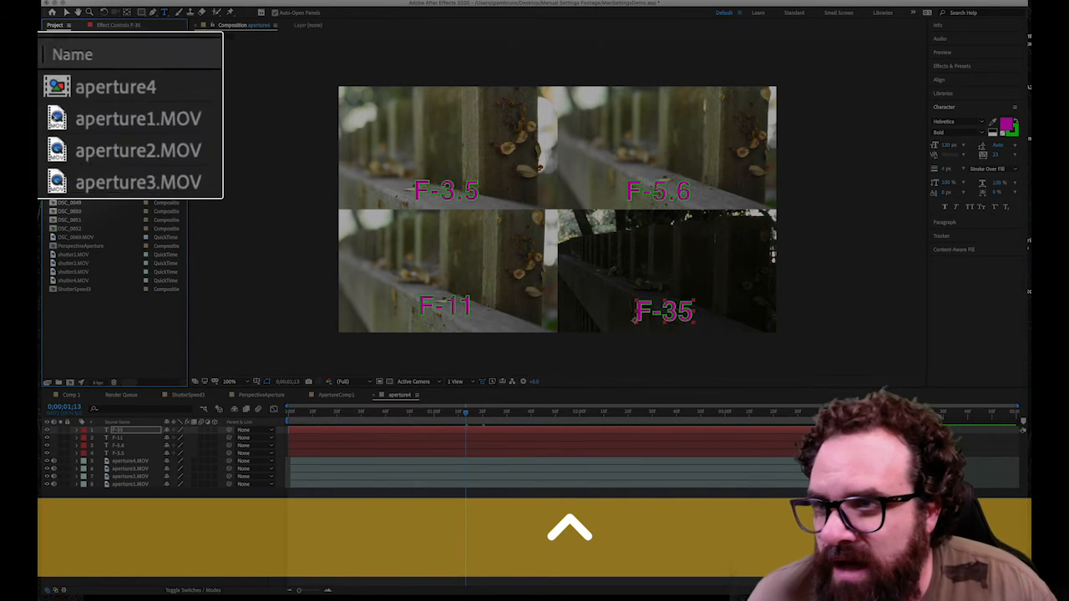
left_click(94, 92)
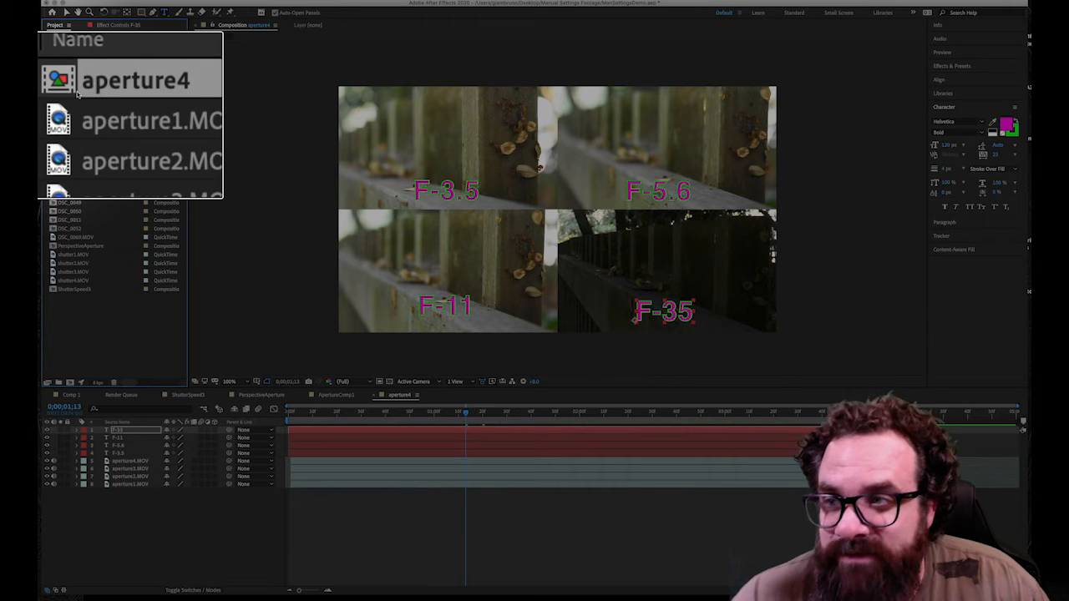
right_click(63, 80)
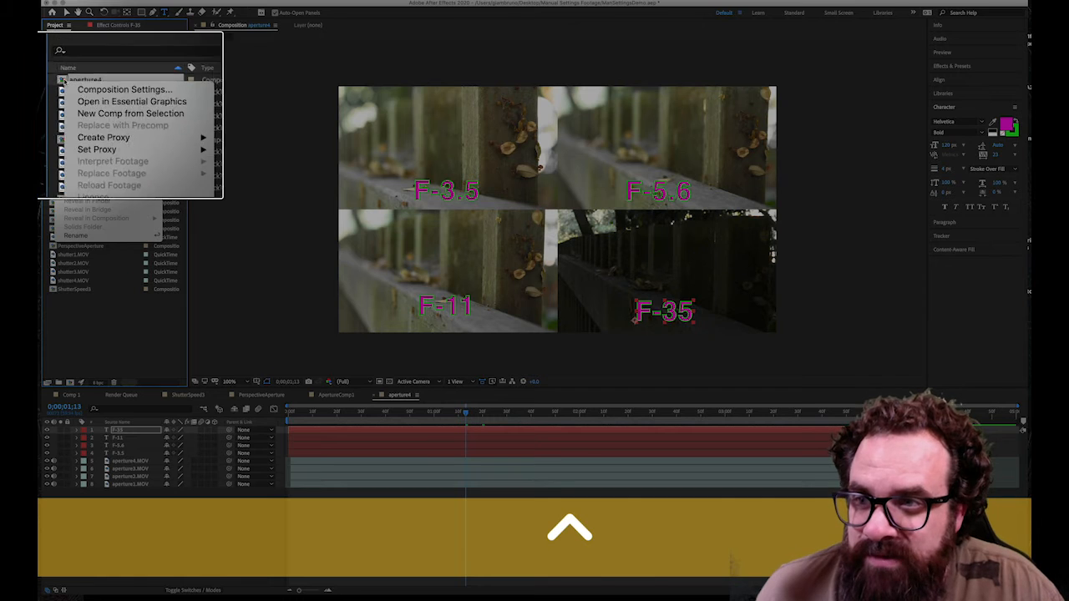
left_click(82, 131)
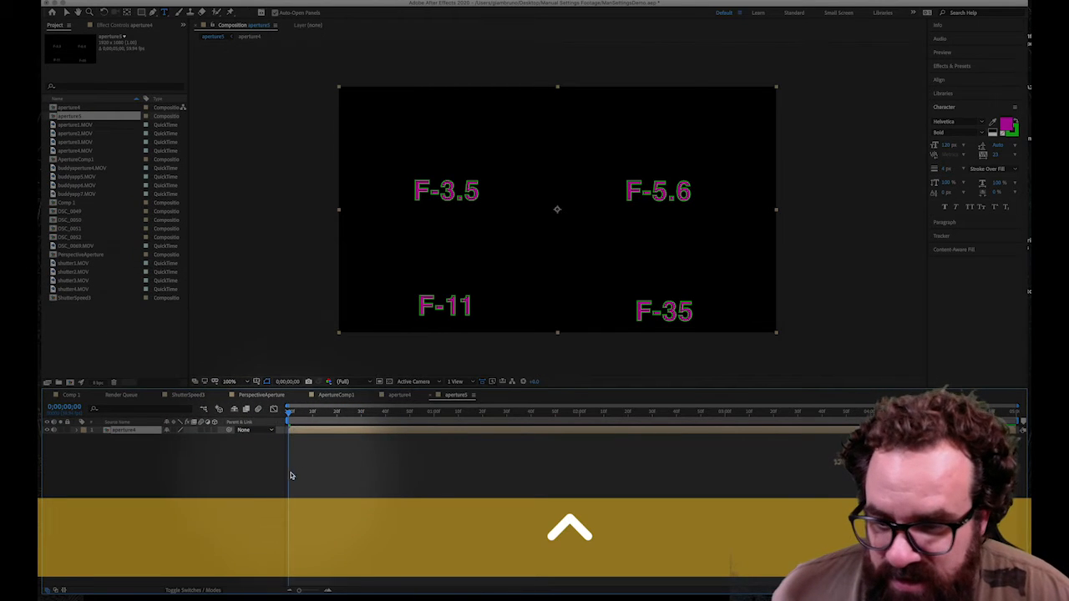
left_click(344, 413)
left_click_drag(354, 419, 365, 419)
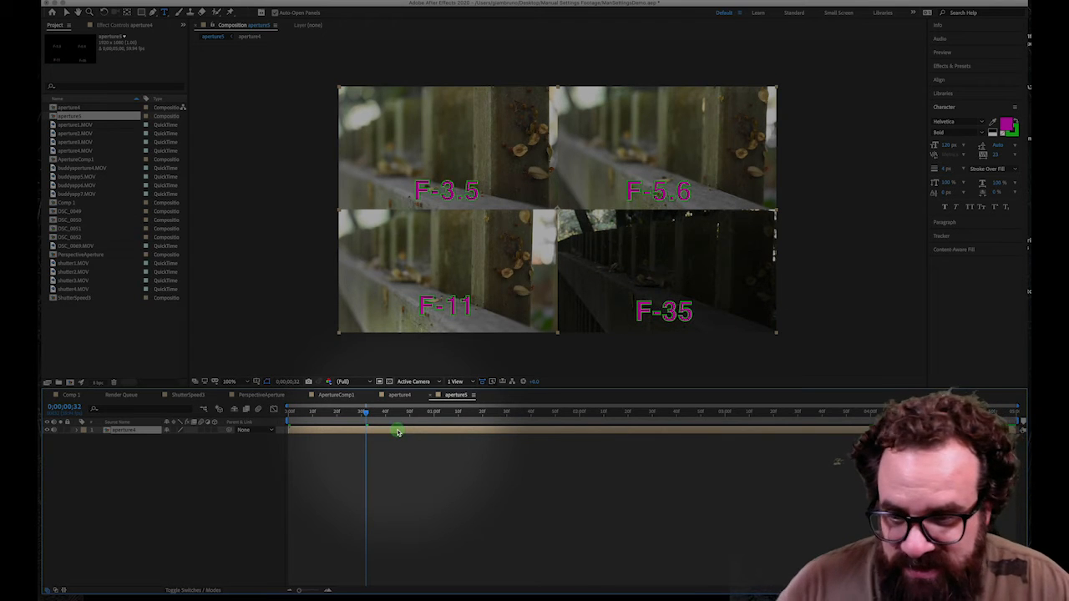
- Set the aperture5 composition's duration to 30 seconds by entering 3000
left_click(113, 1)
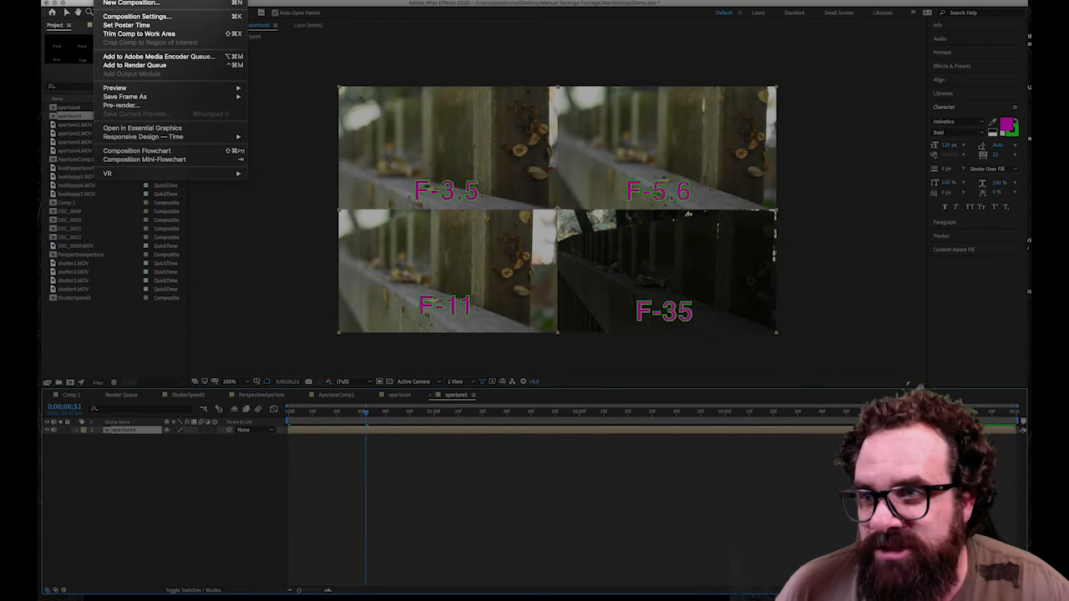
left_click(127, 16)
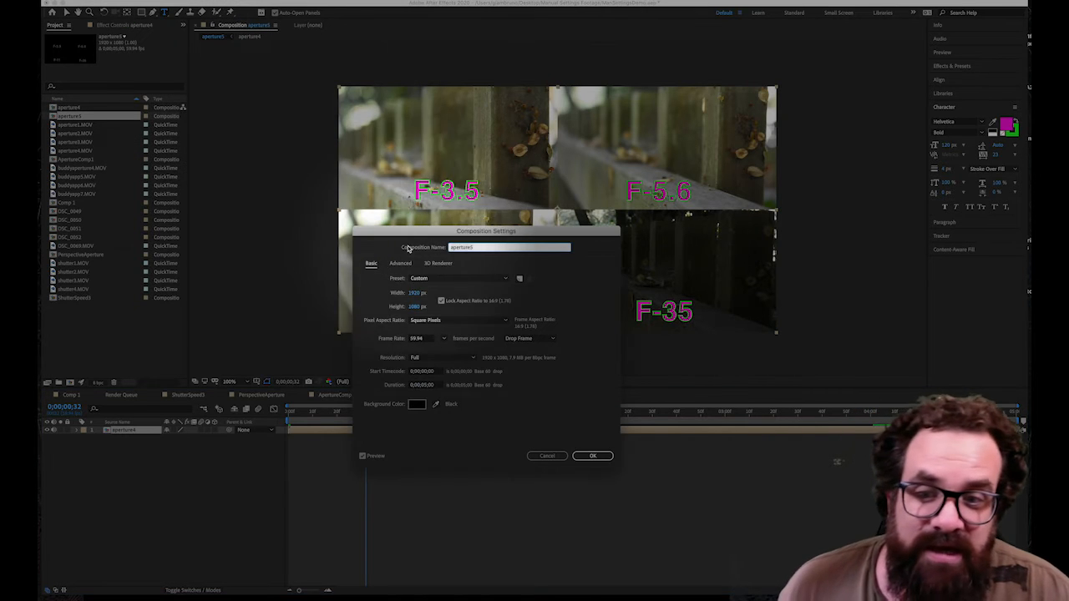
left_click(420, 385)
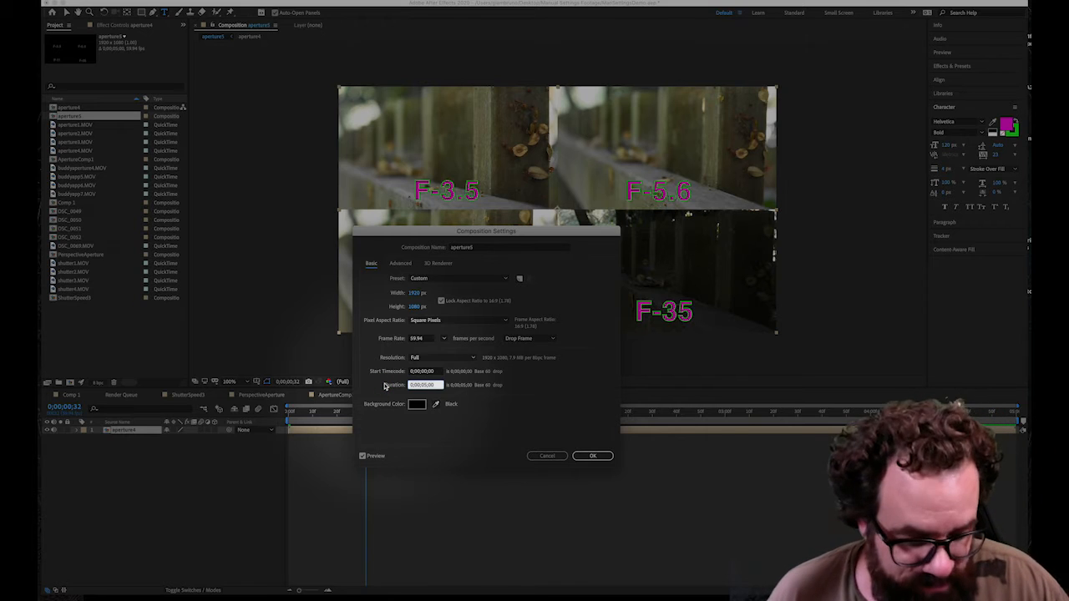
type("3000")
key("Return")
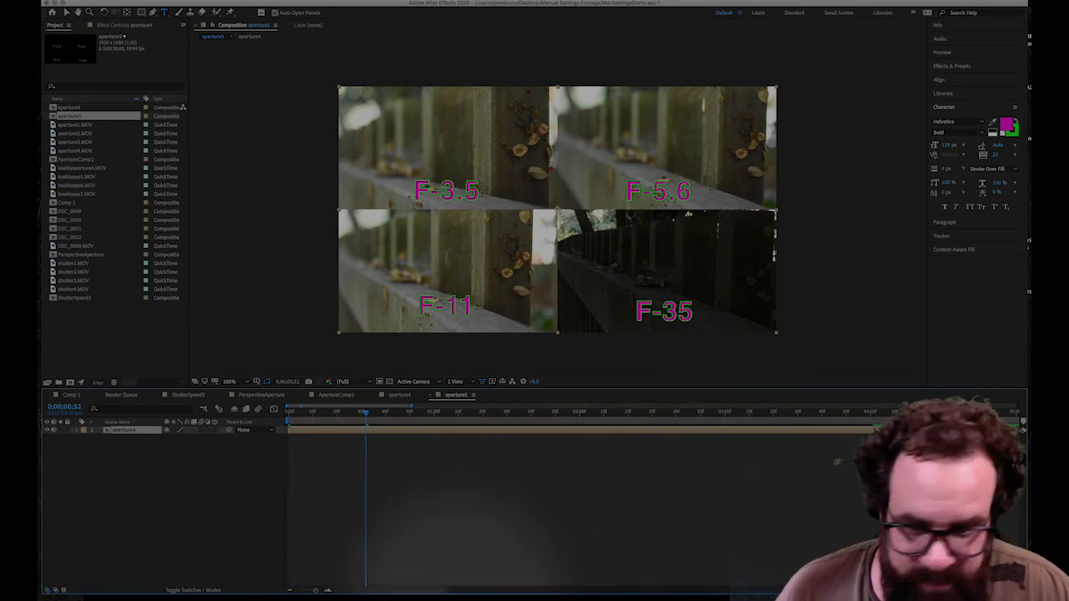
- Examine the nested aperture4 layer's length against the full aperture5 timeline, scrubbing to 0;00;01;53
left_click_drag(318, 592, 304, 590)
left_click(465, 470)
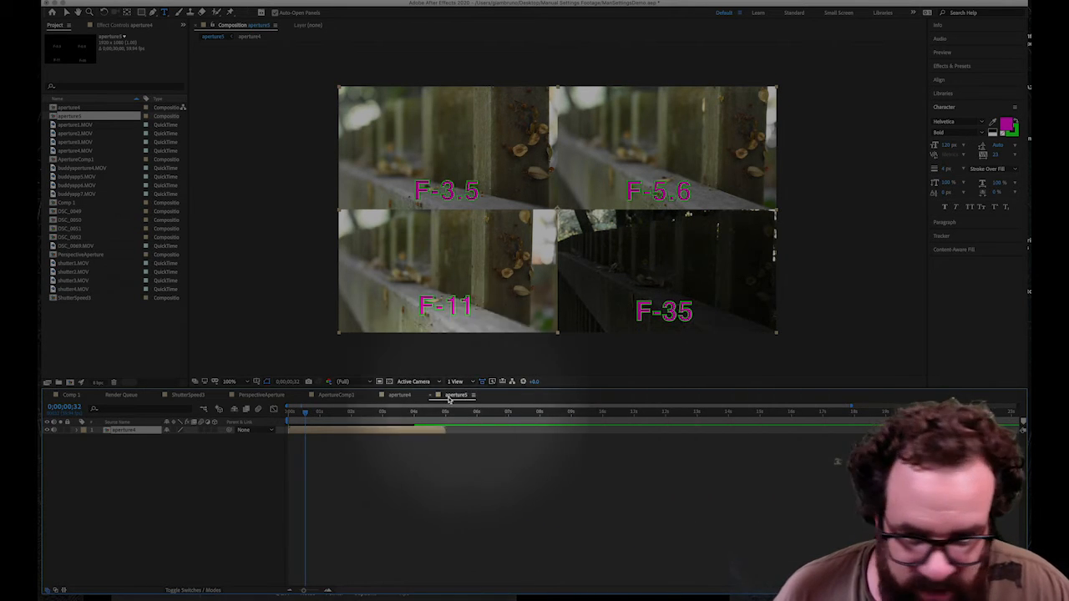
left_click(412, 412)
left_click_drag(412, 412, 349, 413)
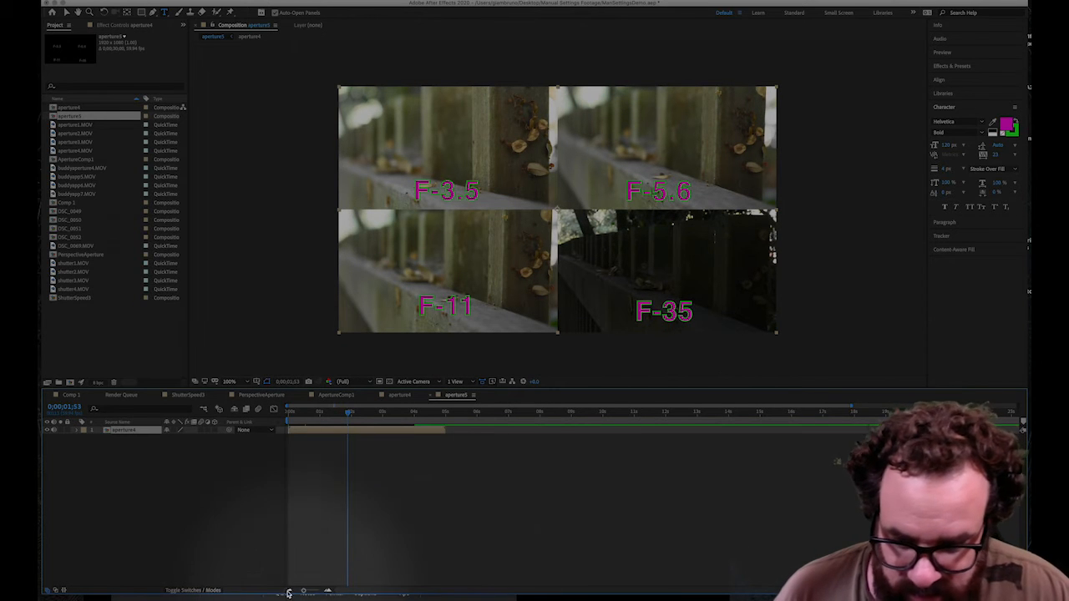
left_click_drag(304, 591, 307, 591)
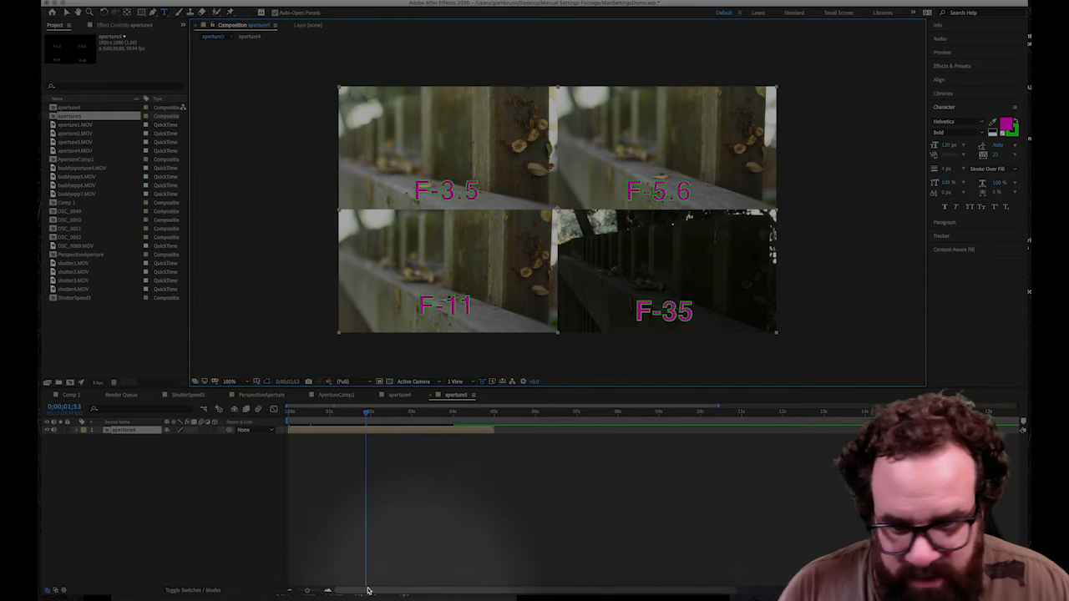
left_click(311, 591)
left_click_drag(308, 591, 293, 593)
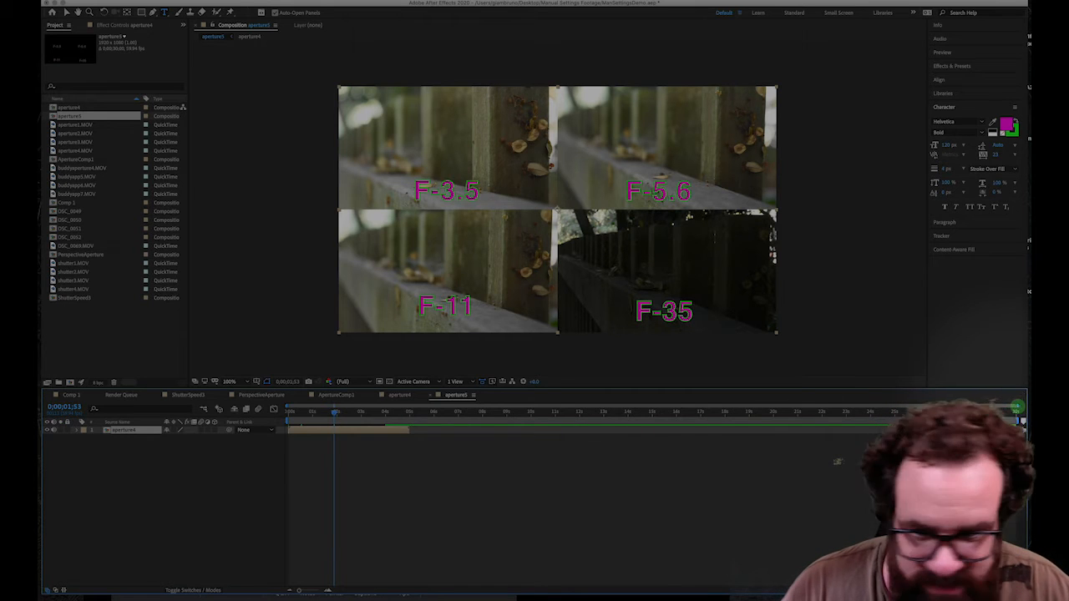
- Open the nested aperture4 composition and trim the start of all four f-stop text layers to about 0;00;00;21
double_click(306, 429)
left_click(290, 454)
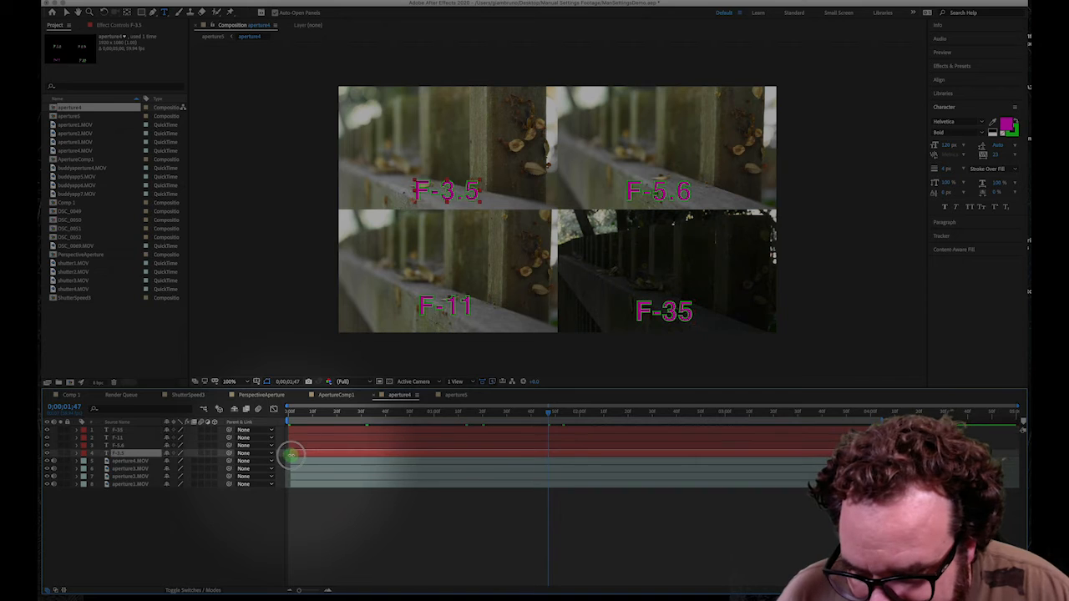
left_click(292, 444)
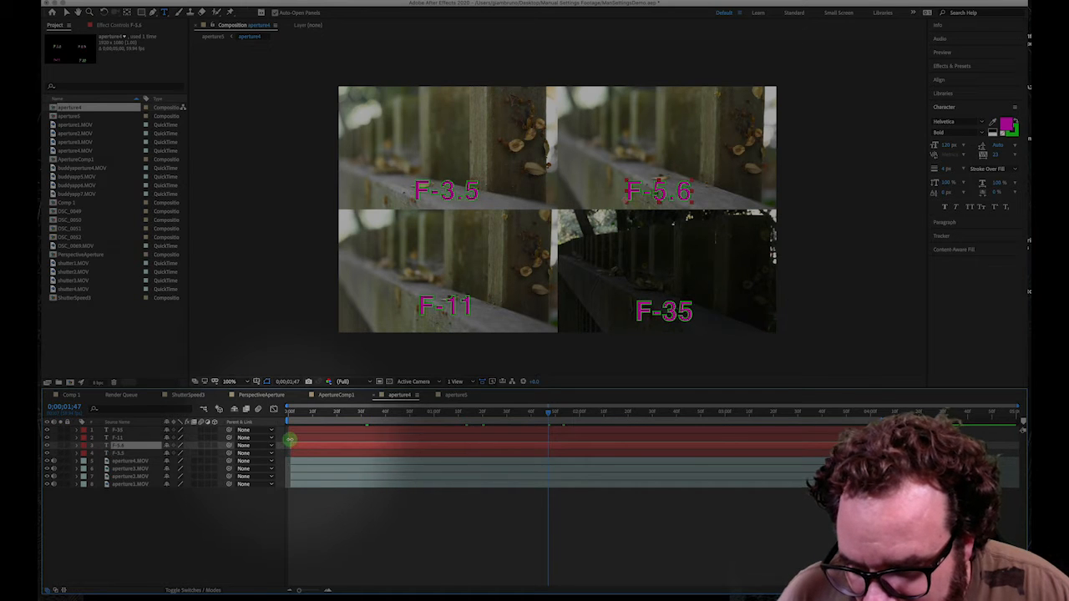
left_click(290, 438)
left_click(291, 430)
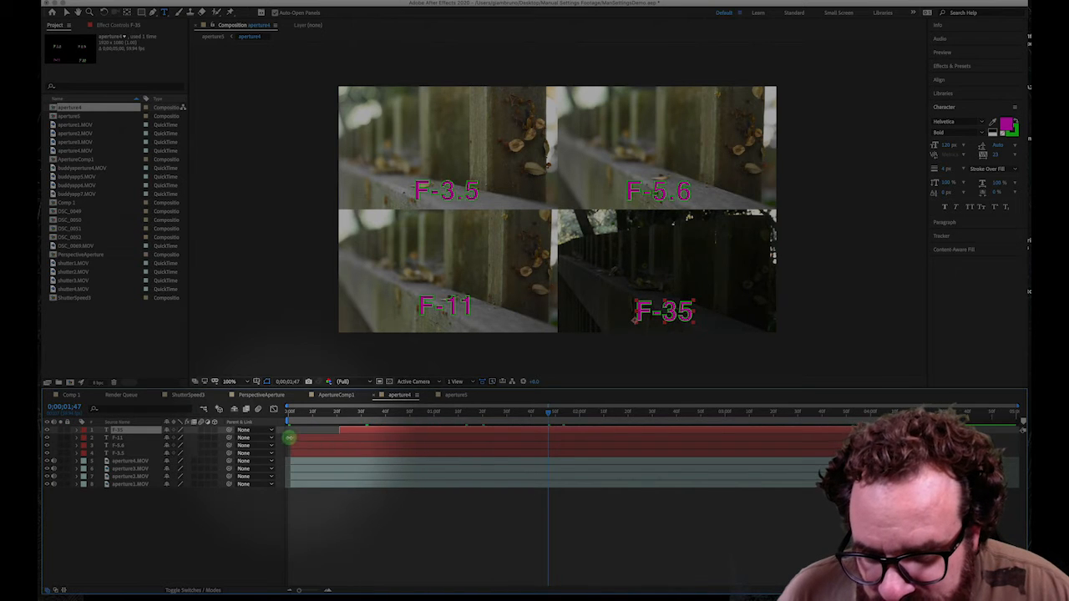
left_click(294, 437)
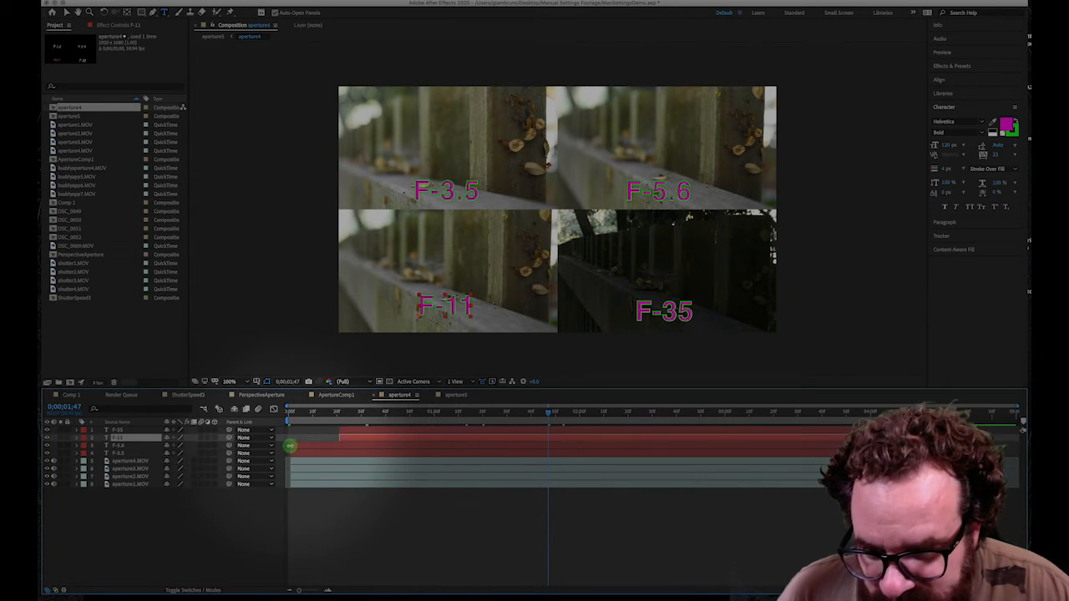
left_click(340, 444)
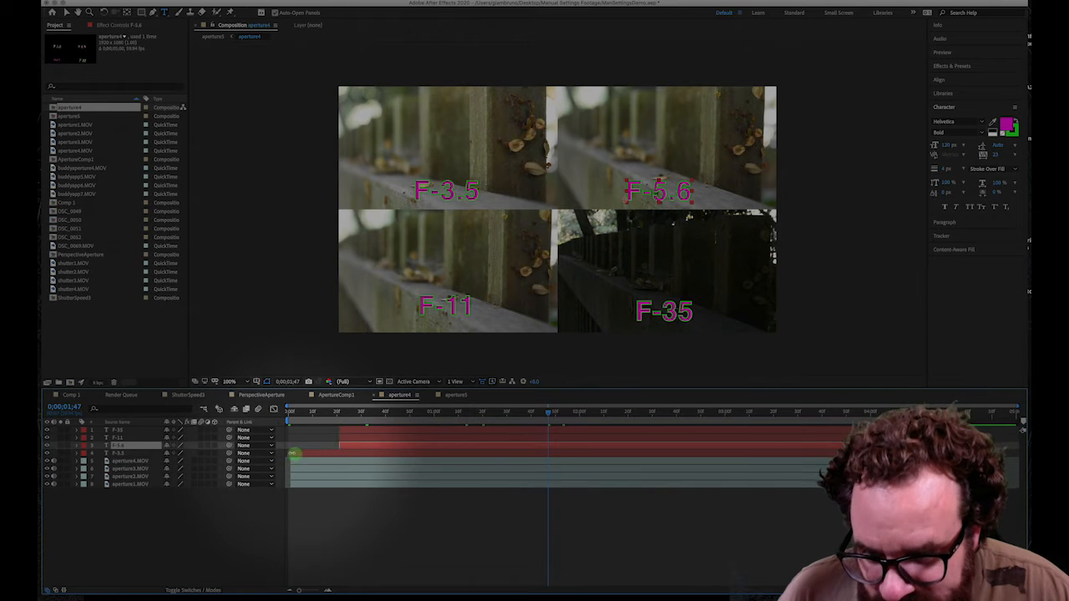
left_click_drag(292, 452, 335, 451)
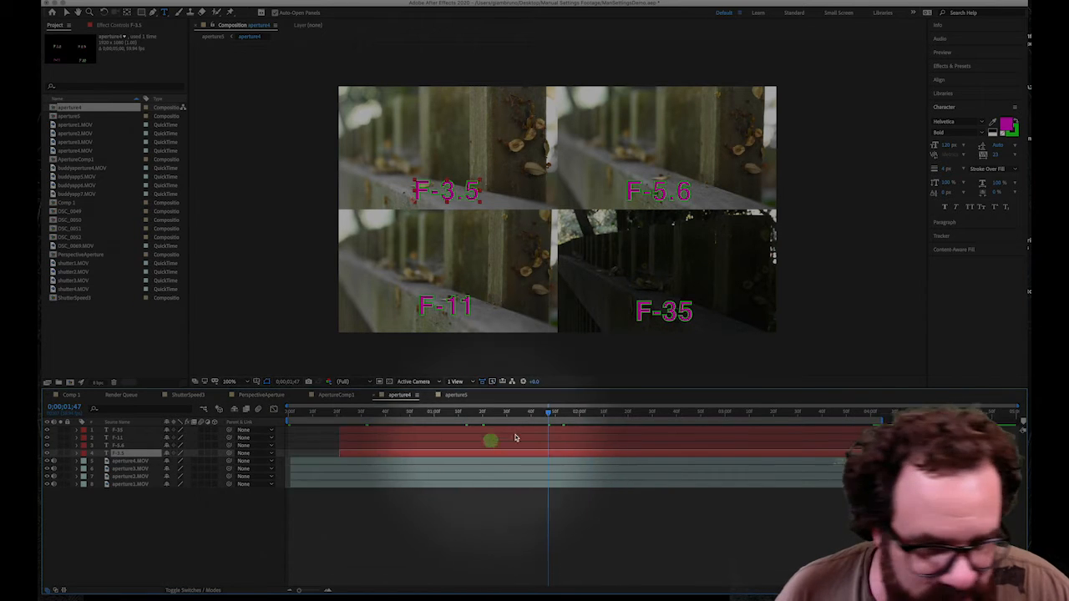
- Trim the end of all four f-stop text layers to about 0;00;03;50
left_click(871, 430)
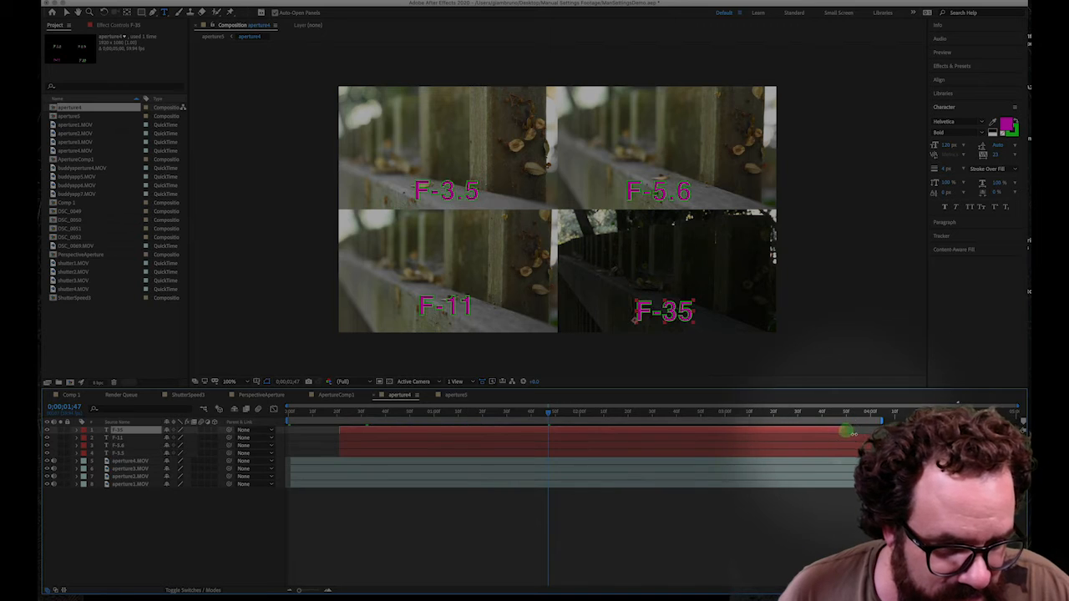
left_click_drag(871, 437, 838, 438)
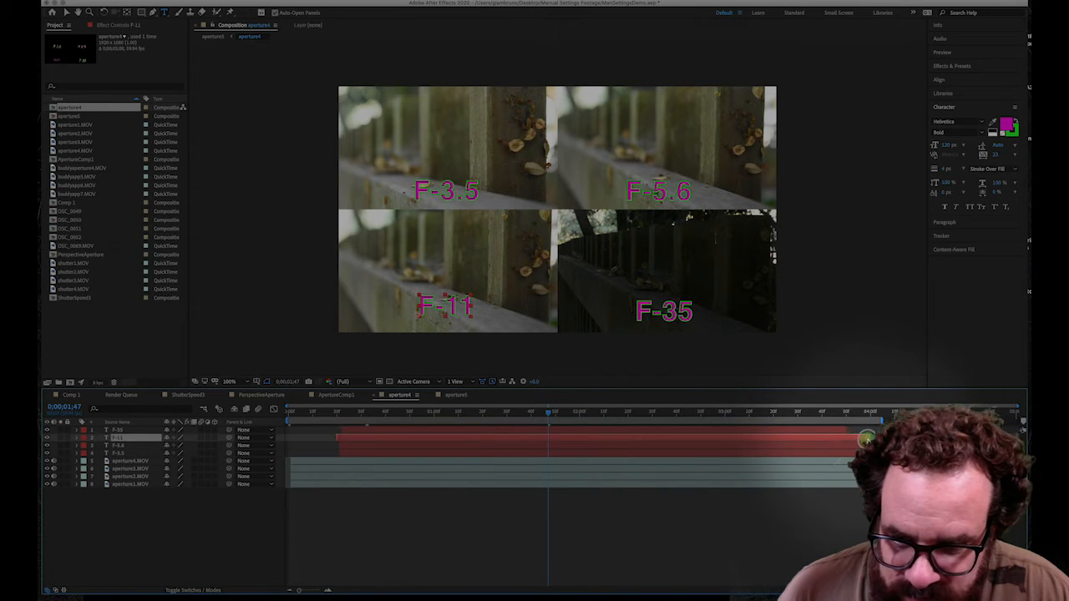
left_click(850, 436)
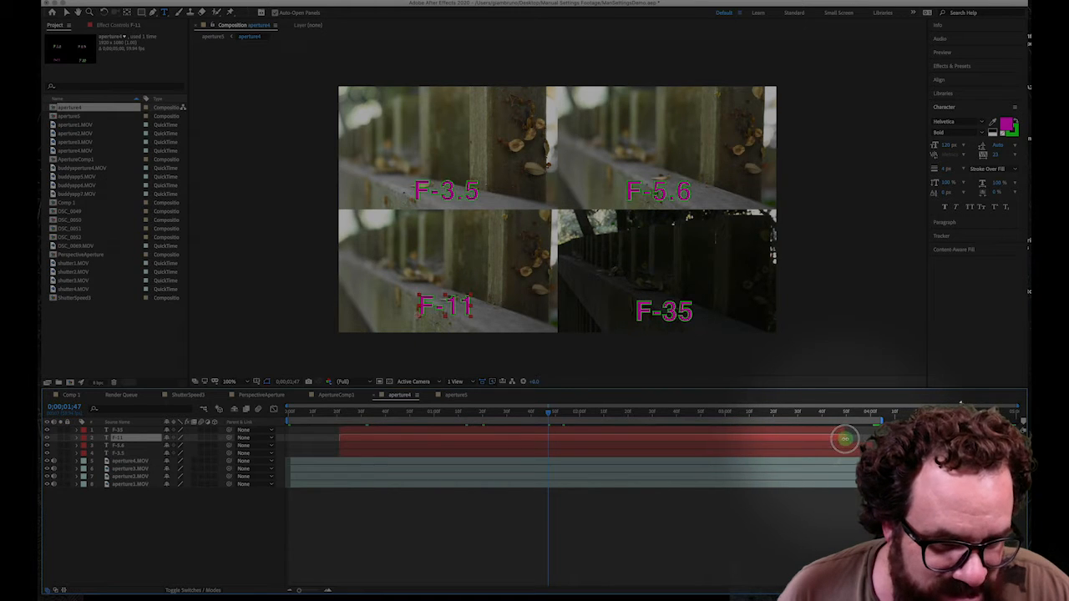
left_click(848, 444)
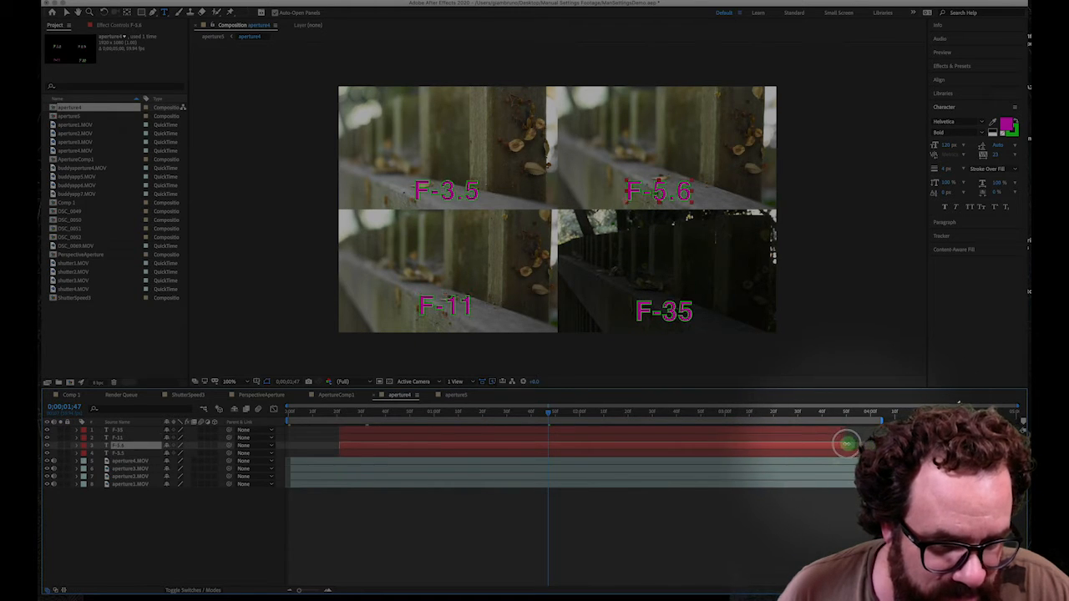
left_click(860, 452)
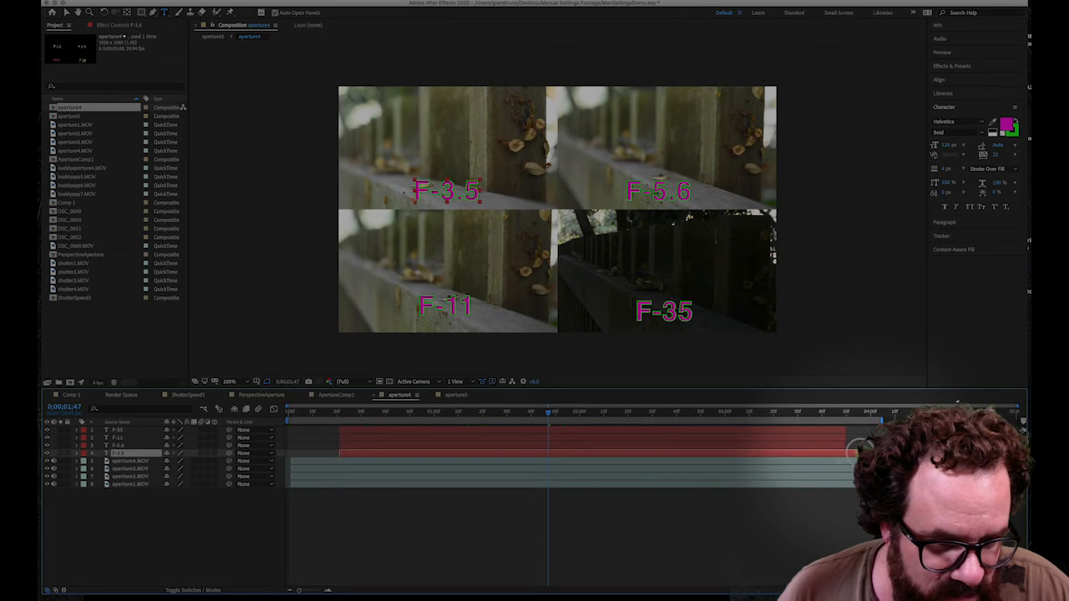
- Select all four f-stop text layers and add a 100% Opacity keyframe to them at 0;00;00;41
left_click_drag(573, 410, 455, 411)
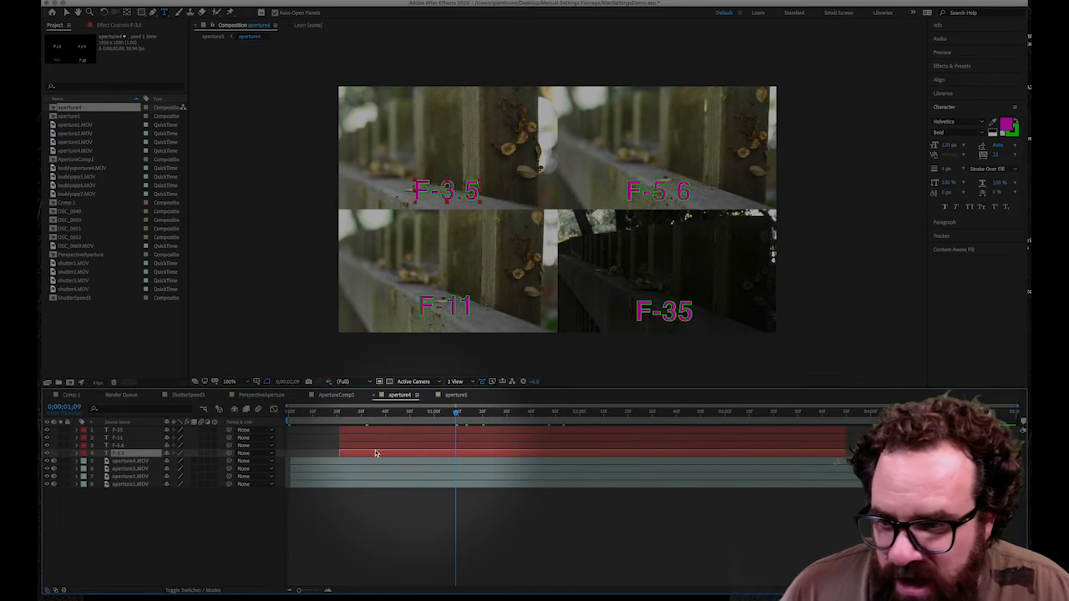
left_click(116, 431, "shift")
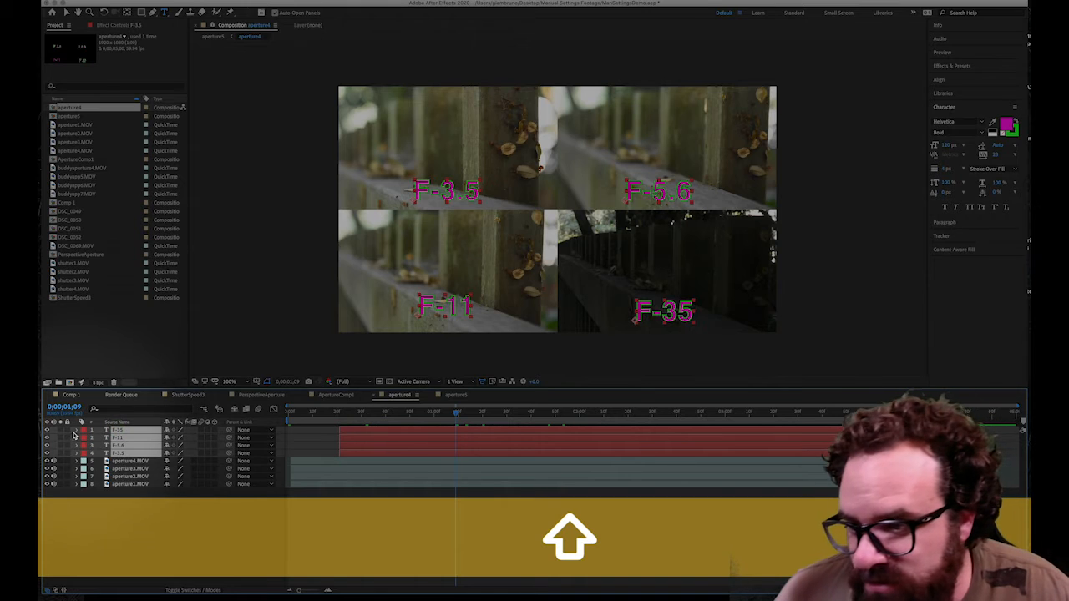
left_click(76, 430)
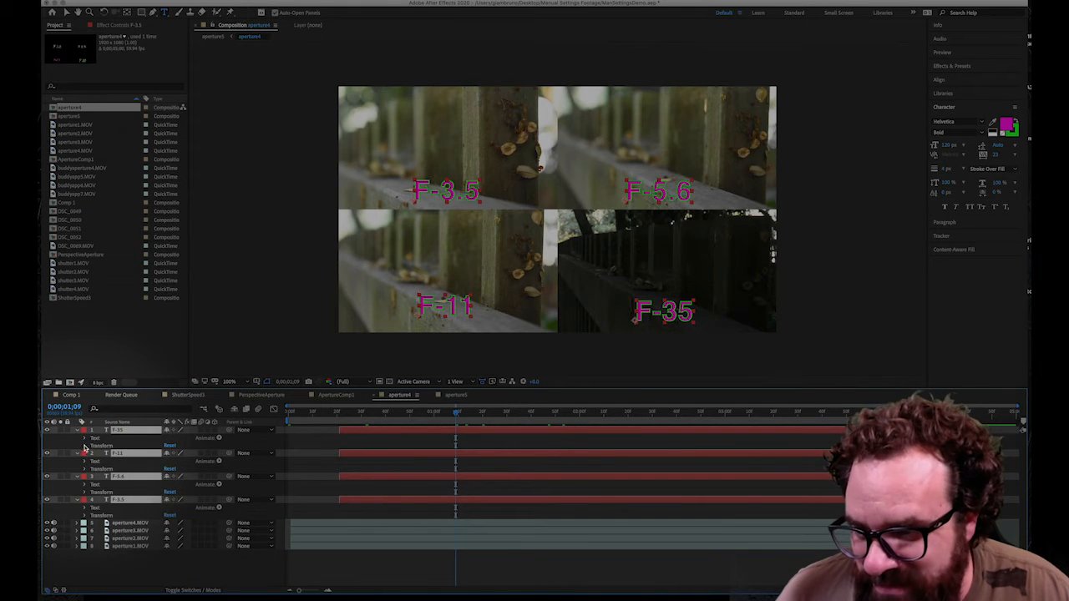
left_click(85, 446)
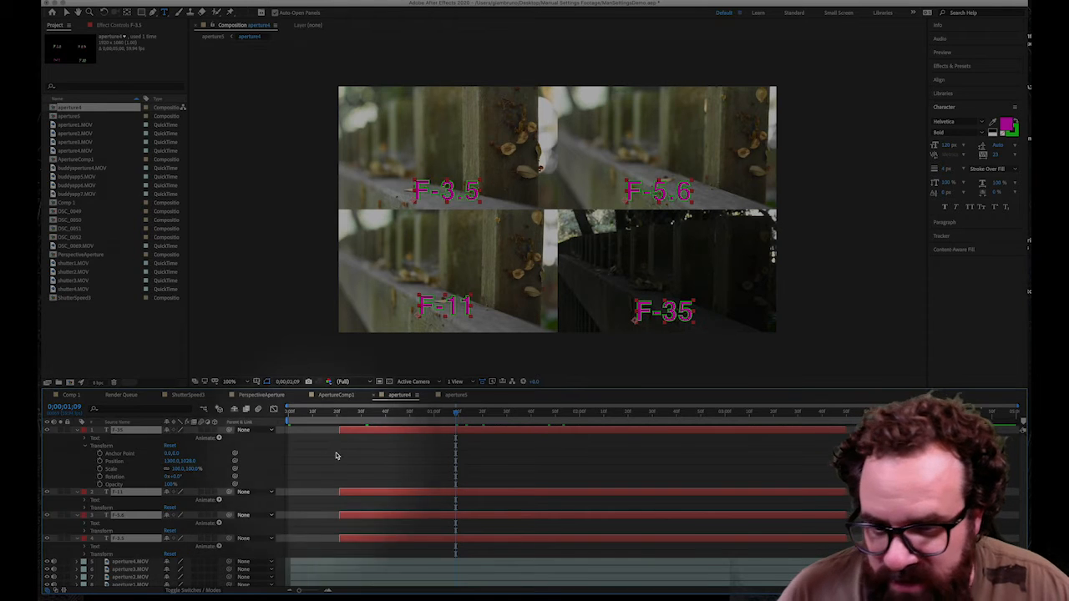
left_click_drag(372, 412, 386, 417)
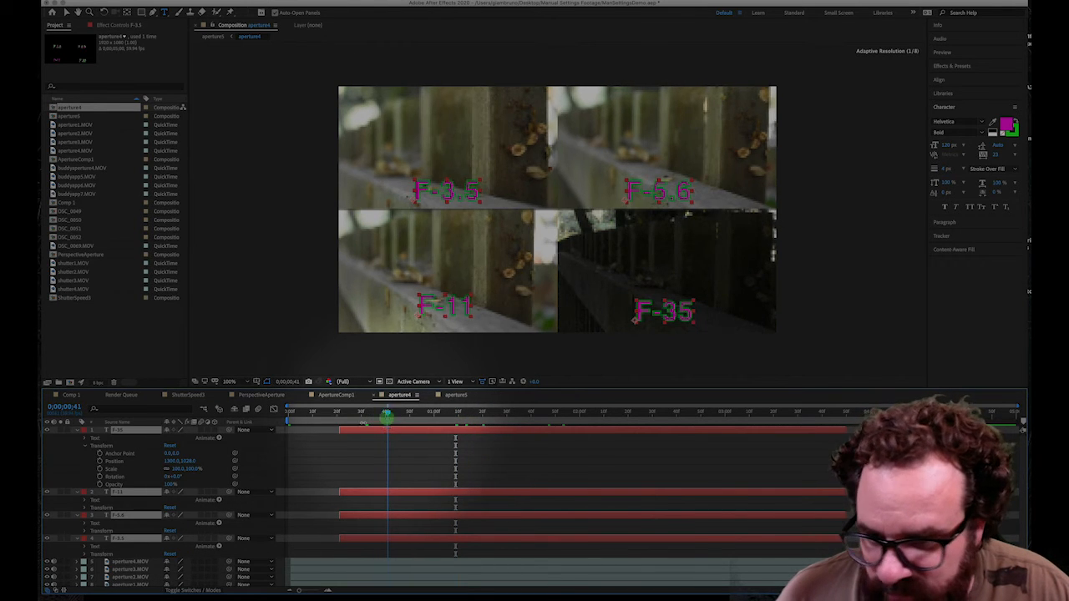
left_click(99, 477)
left_click(100, 485)
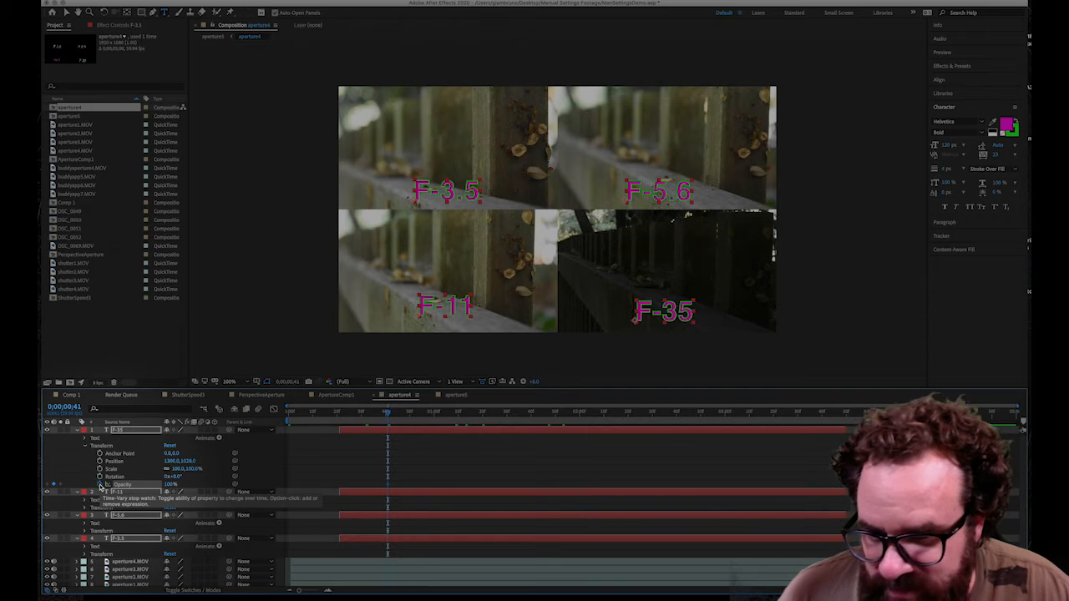
- Set the Opacity of all four f-stop text layers to 0% at 0;00;00;23 for a fade-in
left_click_drag(388, 415, 343, 415)
left_click(115, 493)
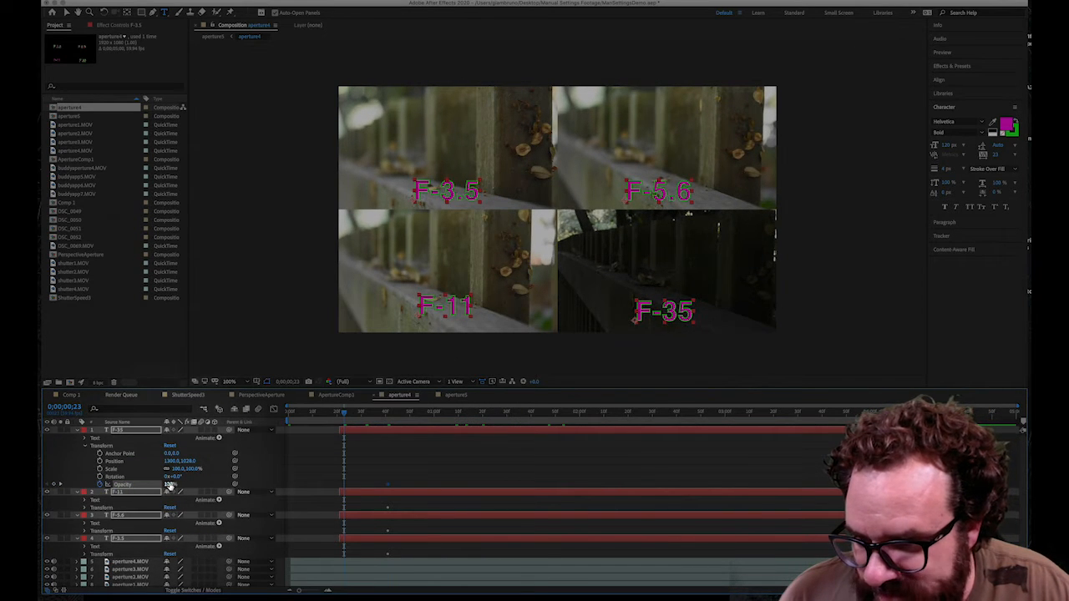
left_click_drag(167, 485, 59, 484)
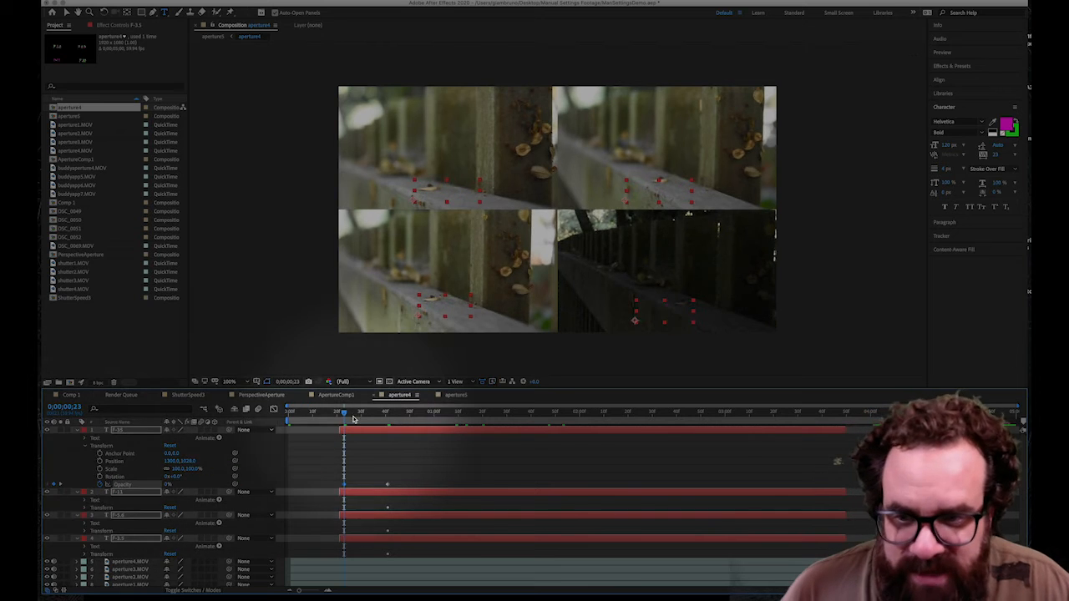
- Fade out all four f-stop text layers with Opacity keyframes of 100% at 0;00;03;32 and 0% at 0;00;03;49
left_click_drag(354, 414, 801, 430)
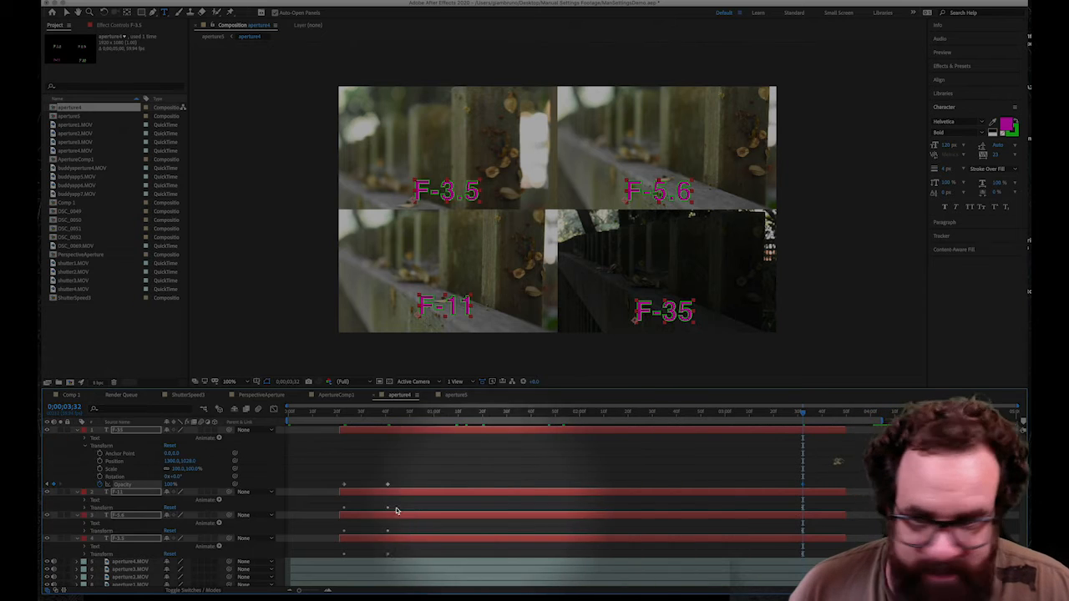
left_click_drag(809, 416, 845, 415)
left_click(171, 485)
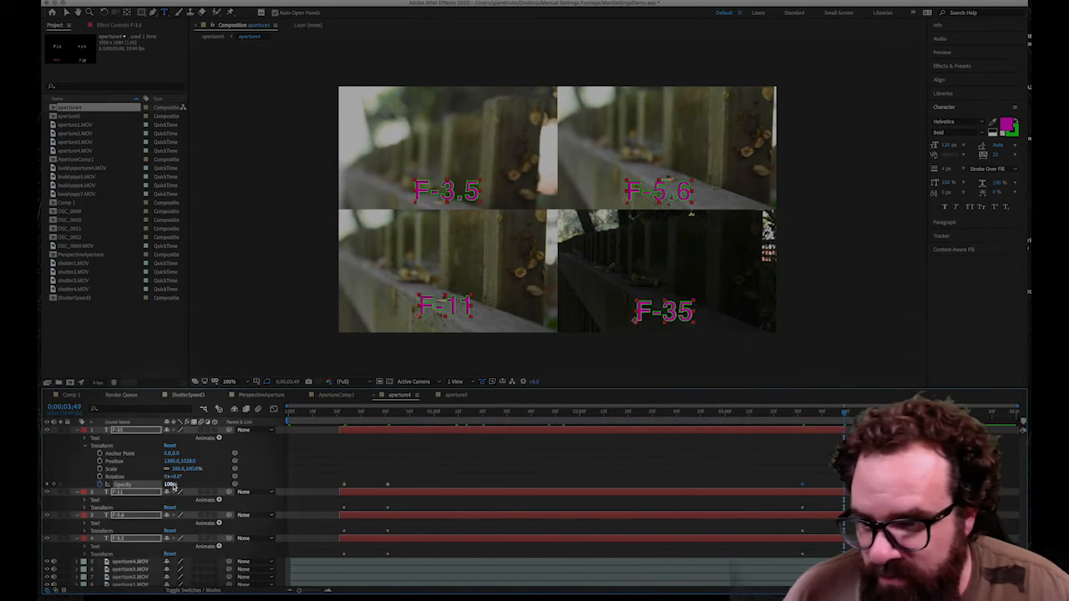
left_click_drag(168, 486, 62, 484)
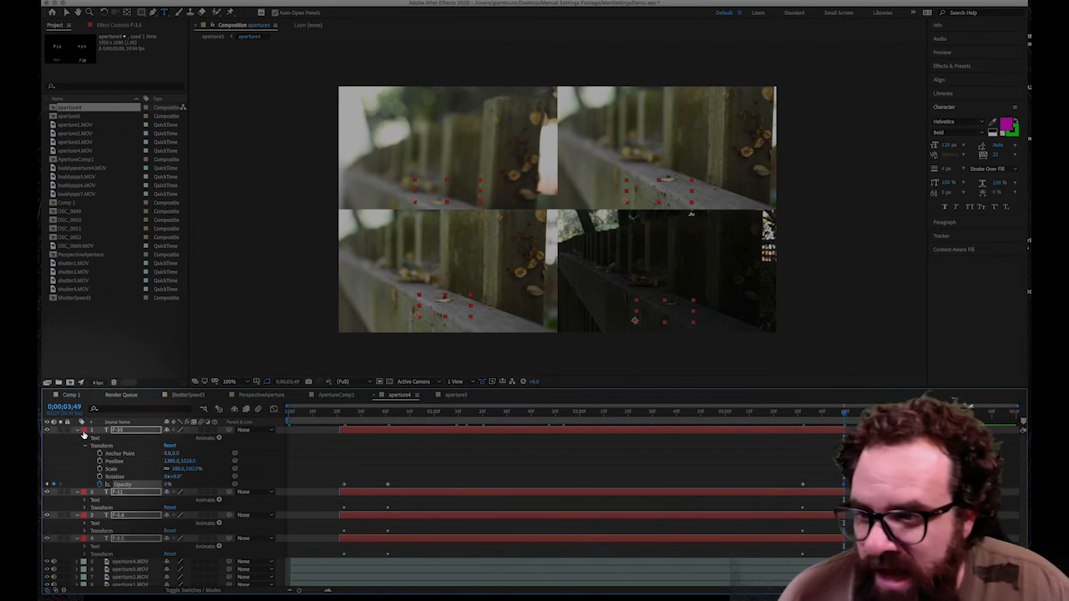
- Collapse the text layers' properties, deselect them and scrub through the timeline to check the label fades
left_click(76, 432)
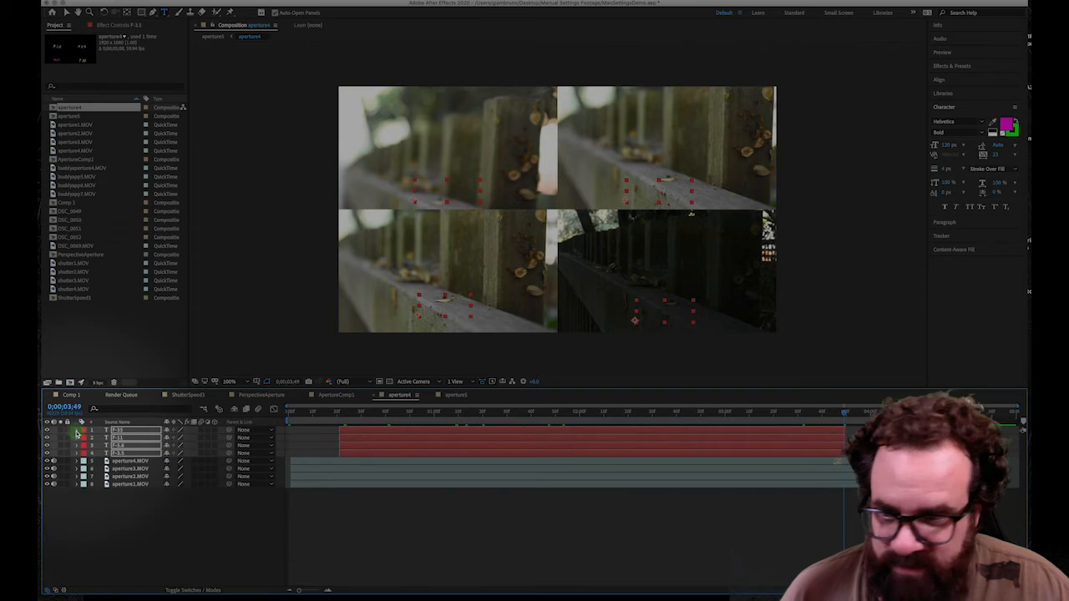
left_click(363, 506)
left_click_drag(355, 416, 575, 466)
- Select all four aperture clips and add Position and Scale keyframes to them at 0;00;00;24 and 0;00;03;45
left_click(325, 464)
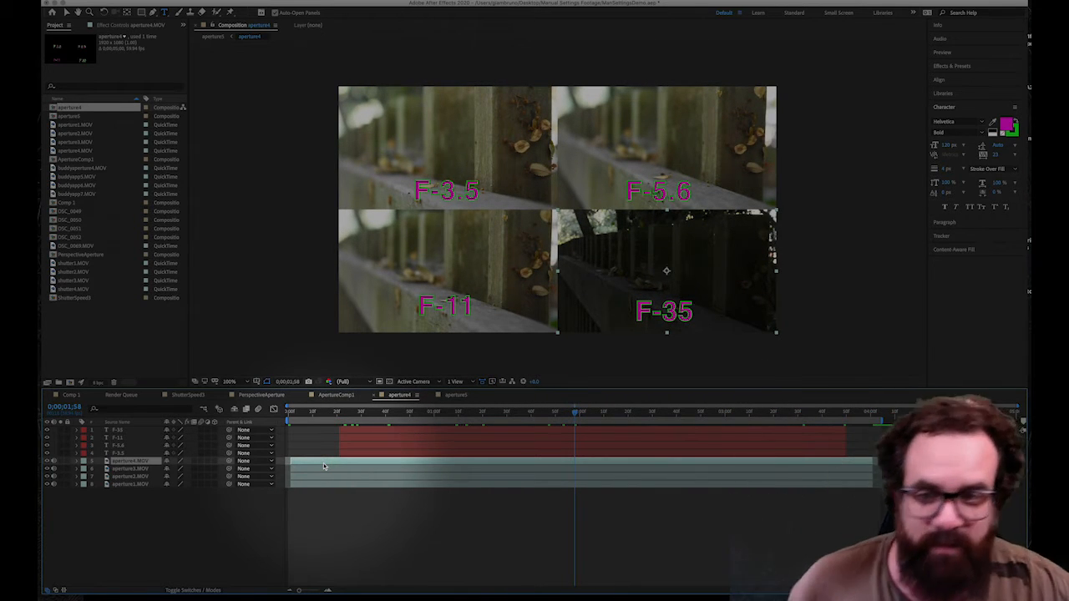
left_click_drag(338, 415, 337, 415)
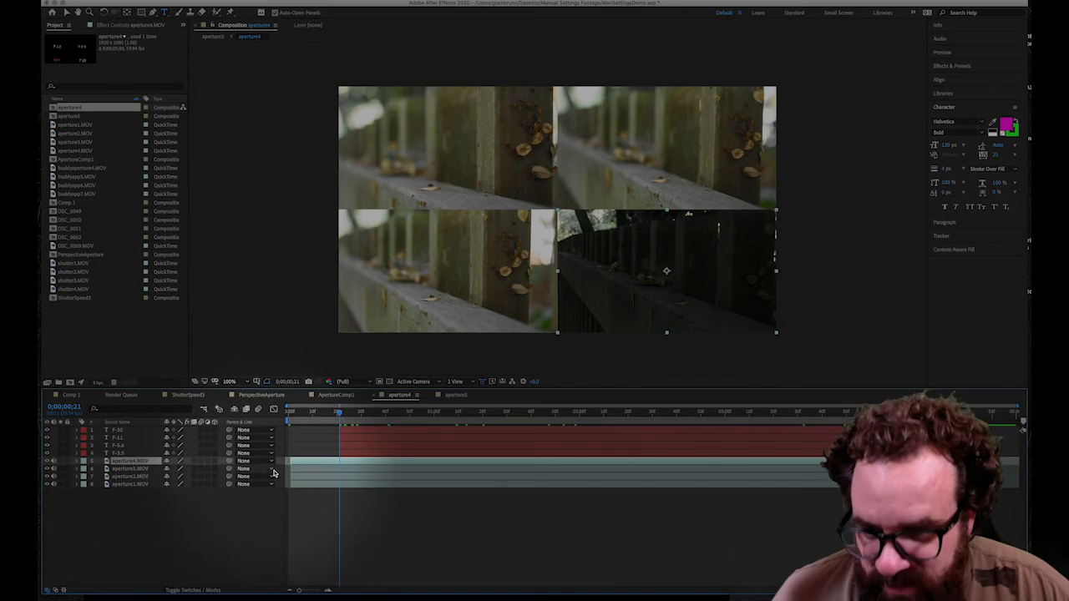
left_click(322, 475, "shift")
left_click(322, 484, "shift")
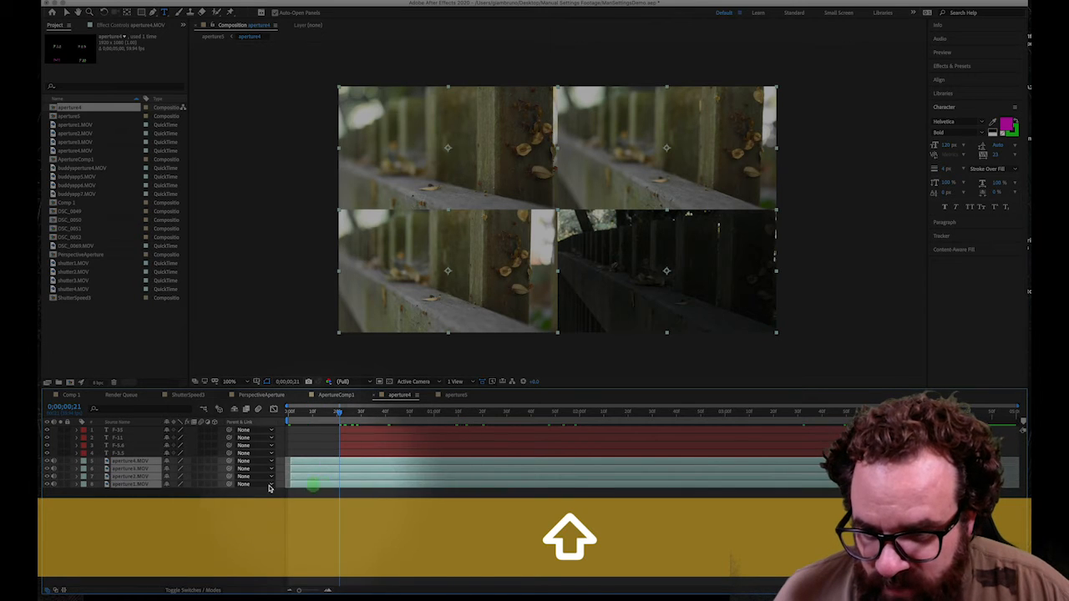
left_click(78, 462)
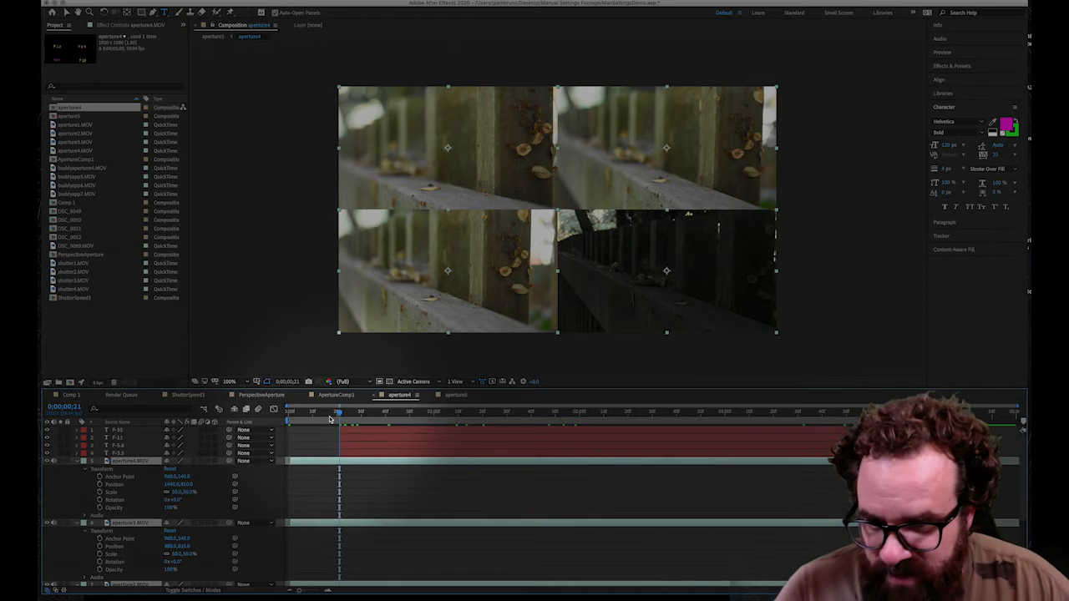
mouse_move(340, 412)
left_mouse_down()
mouse_move(291, 413)
mouse_move(347, 423)
left_mouse_up()
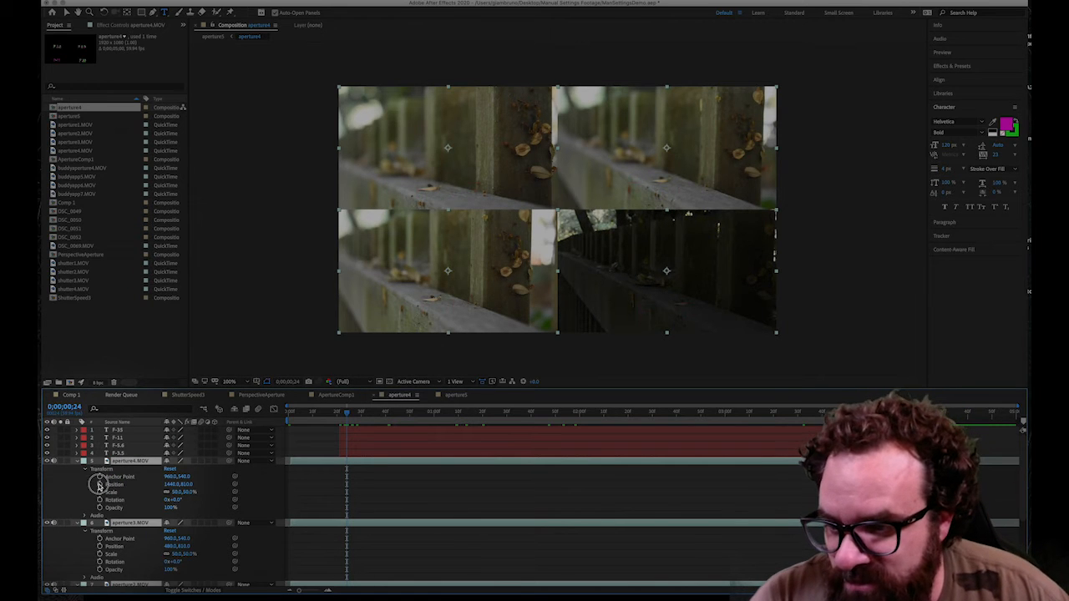
left_click_drag(347, 413, 835, 414)
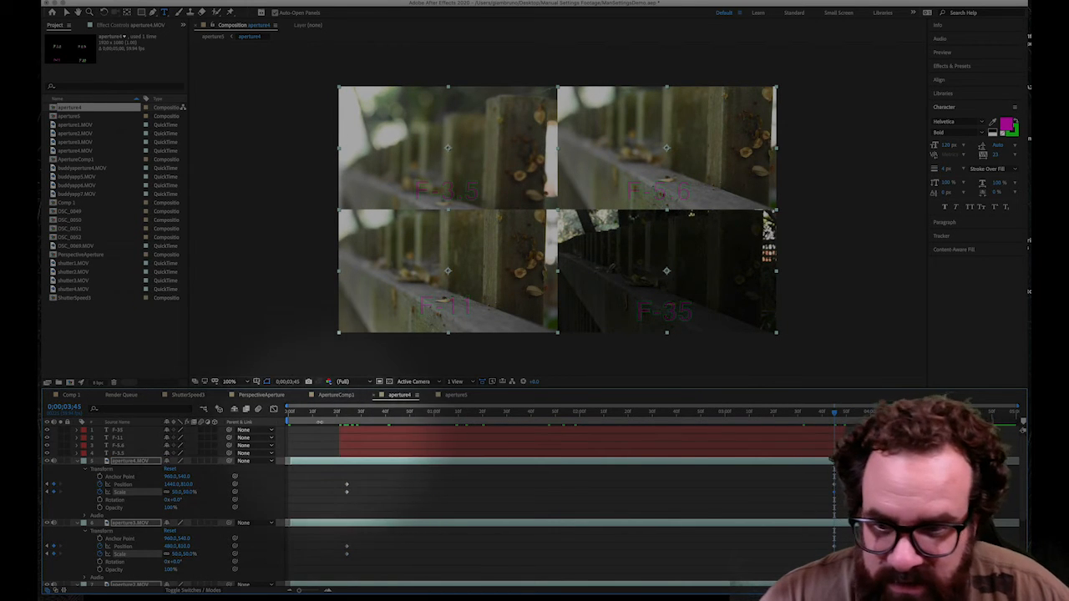
- At 0;00;00;02, shift only the aperture4.MOV clip toward the lower-right corner, to a Position of about 1958, 1140
left_click_drag(316, 415, 291, 415)
left_click(313, 478)
left_click(313, 463)
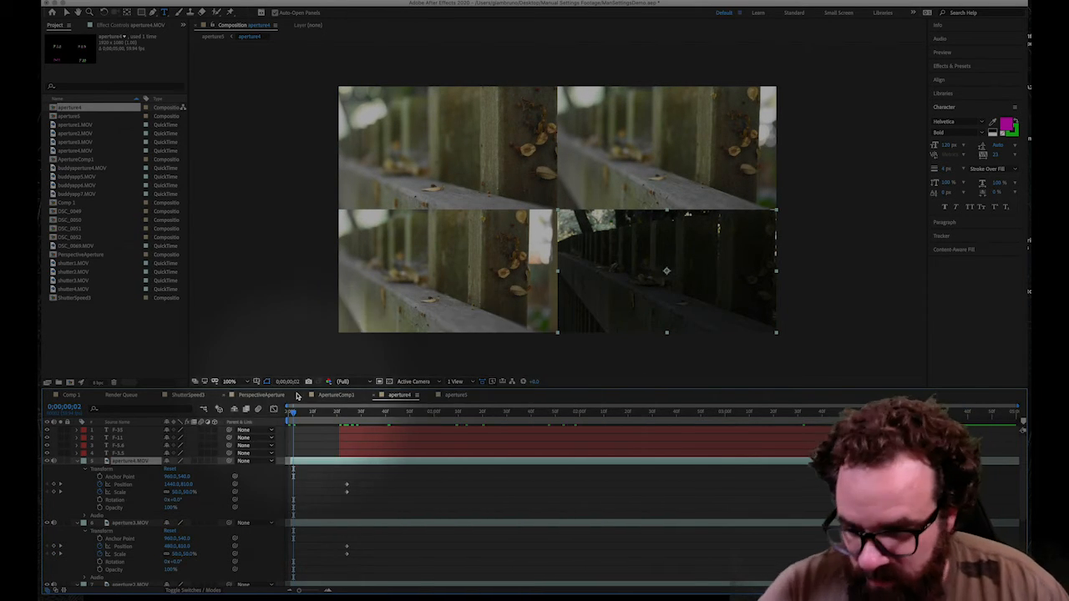
left_click_drag(184, 484, 293, 491)
left_click_drag(168, 487, 401, 480)
left_click_drag(201, 485, 469, 477)
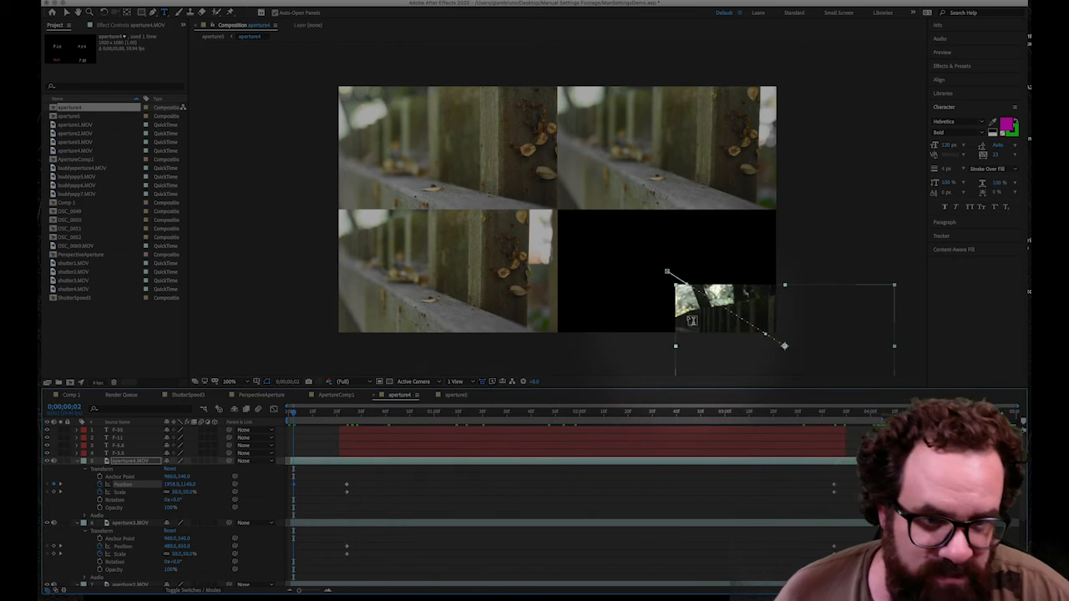
- Switch to the Selection tool and undo the stray empty text layer
left_click_drag(779, 309, 885, 349)
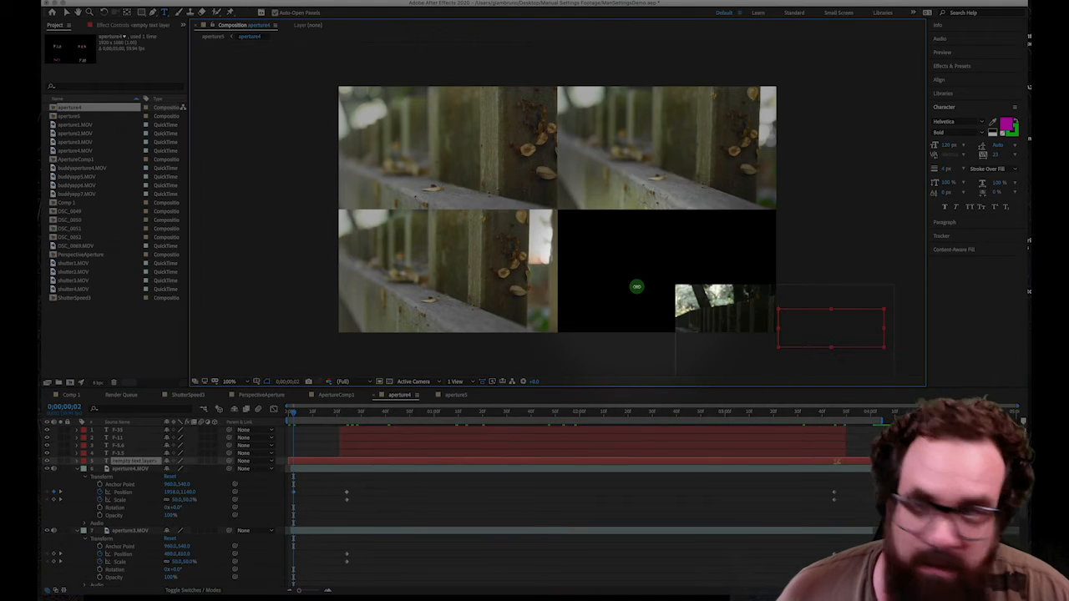
left_click(71, 12)
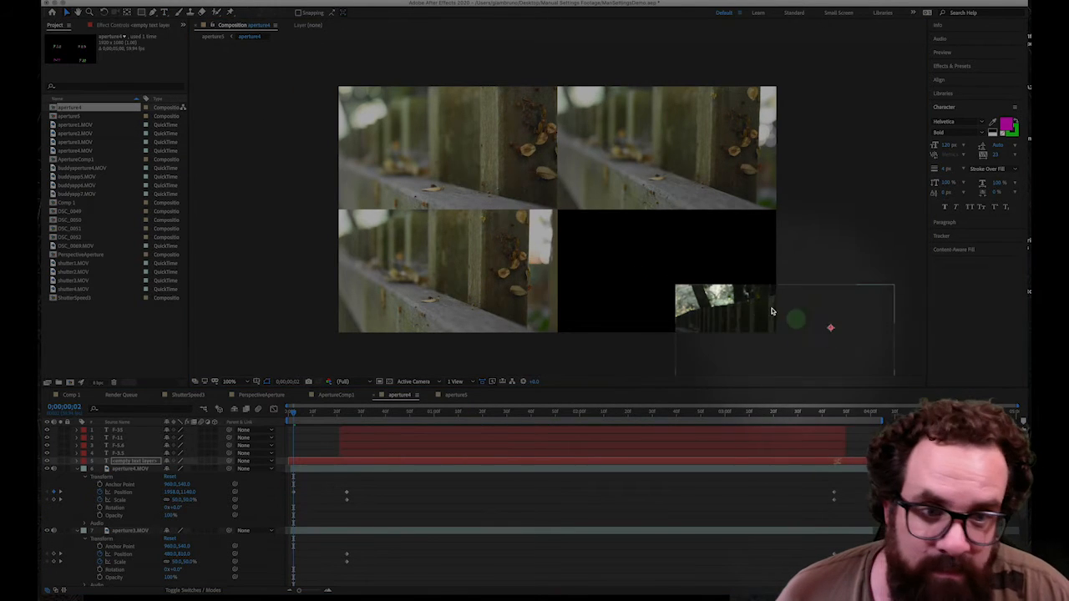
double_click(746, 306)
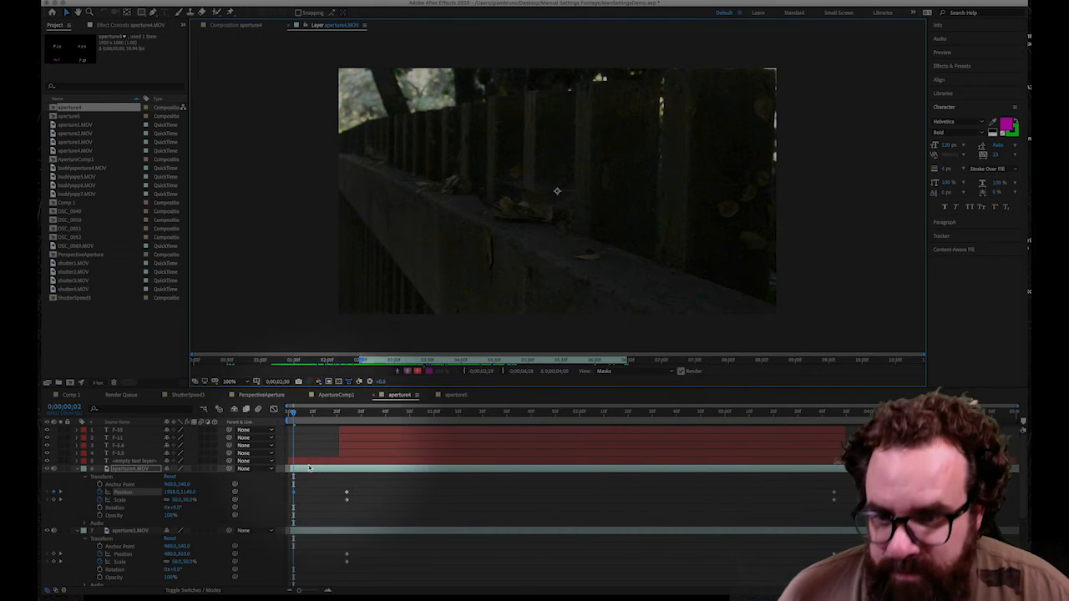
key("super+z")
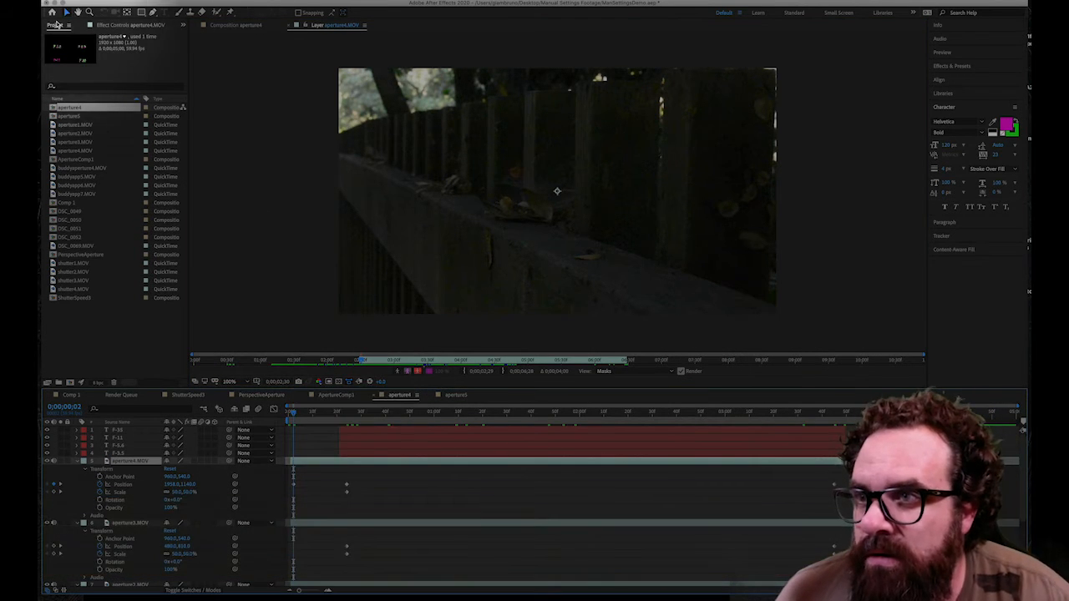
- Leave the clip's layer view and reopen the nested aperture4 composition from aperture5
left_click(313, 412)
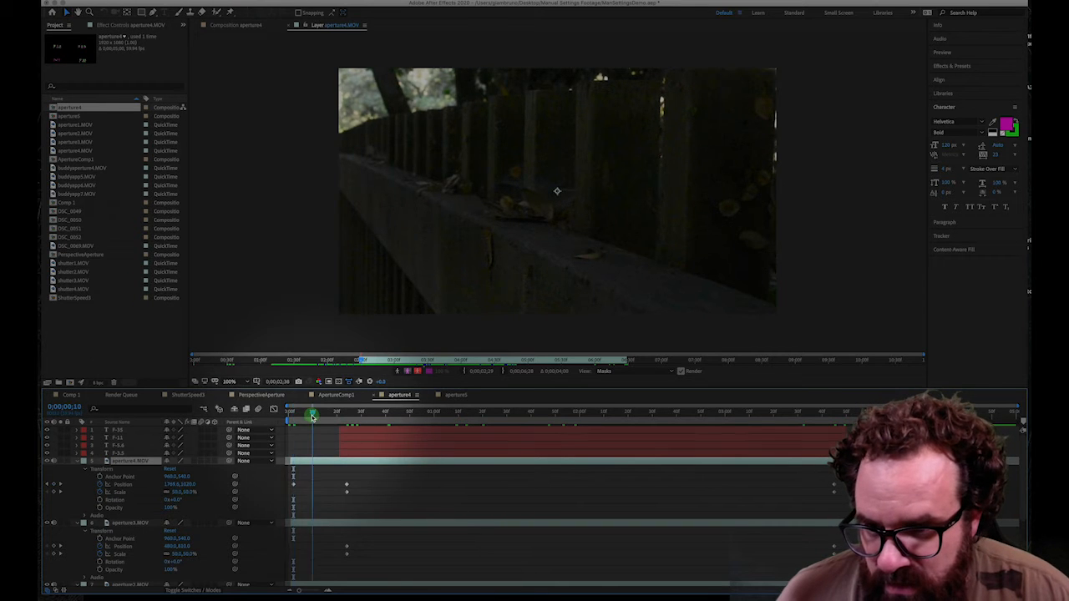
left_click(102, 476)
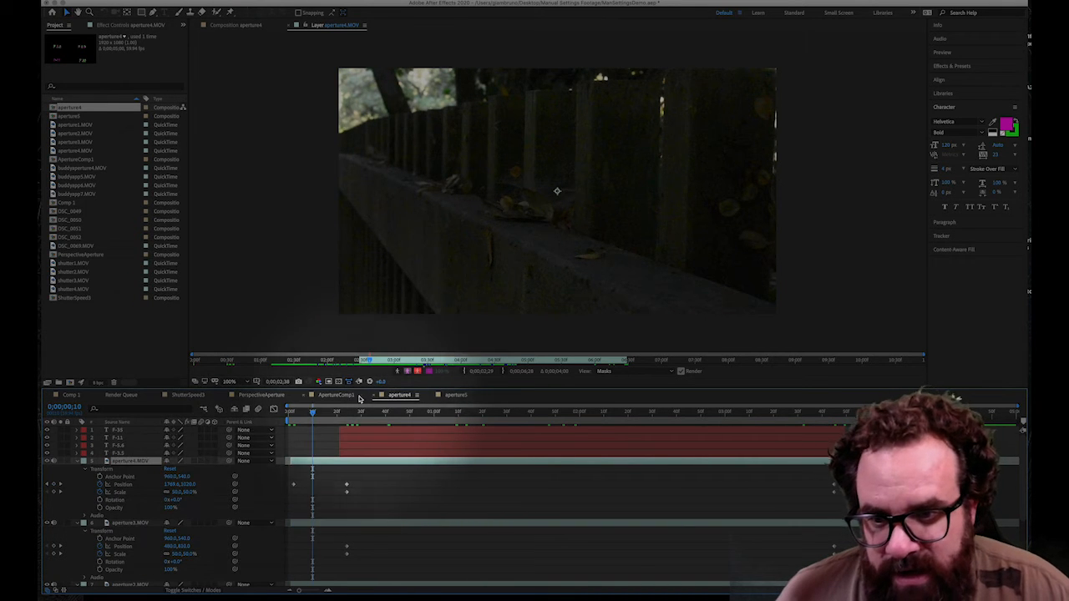
left_click(375, 396)
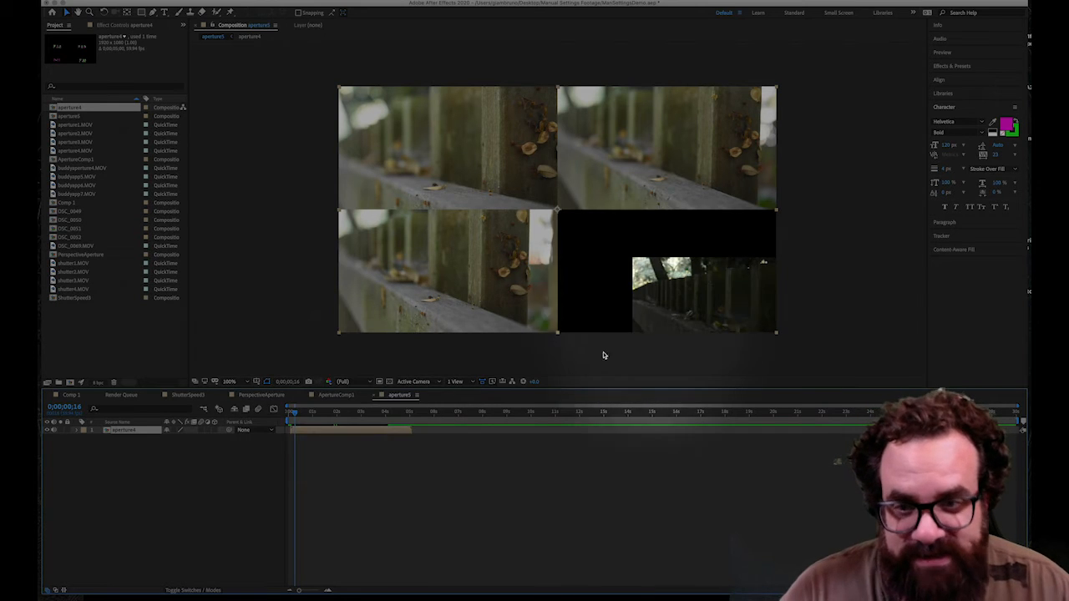
double_click(334, 431)
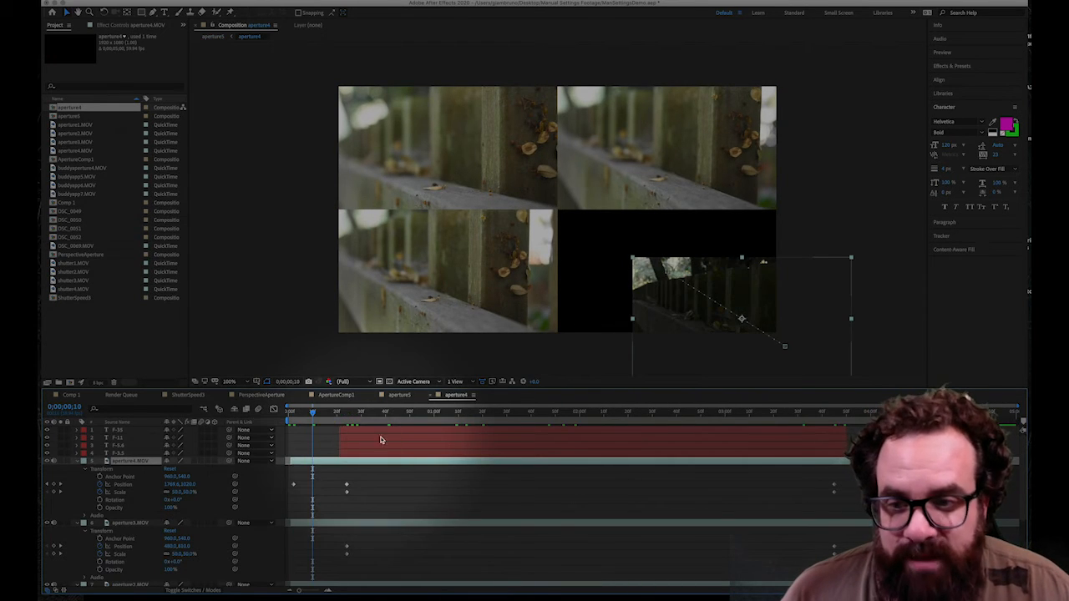
- At the 0;00;00;02 Position keyframe, move aperture4.MOV fully out of frame past the lower-right corner, to about 2454, 1348
left_click_drag(312, 412, 288, 412)
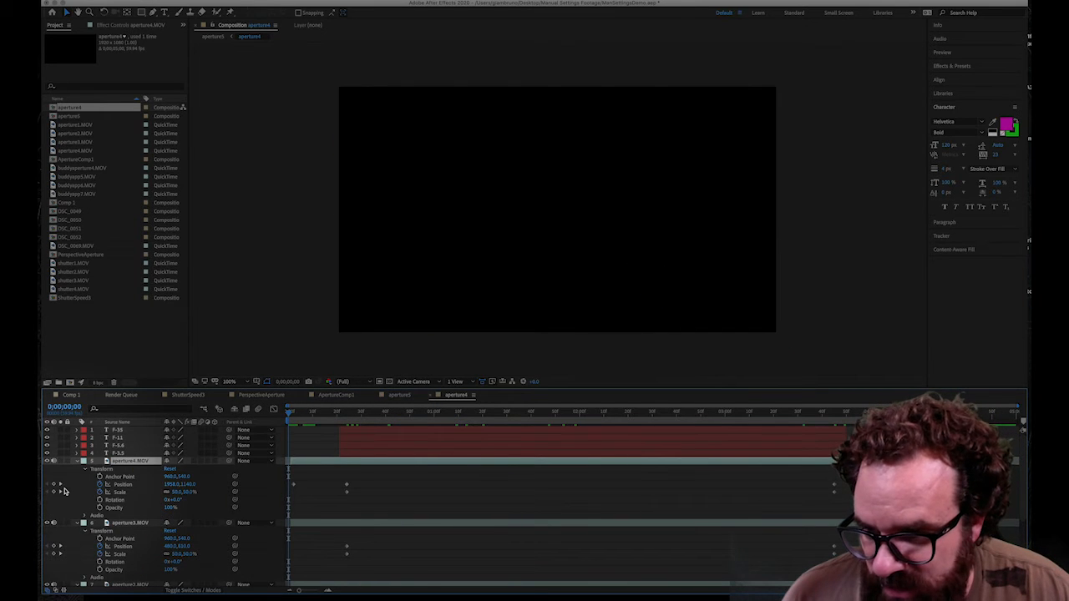
left_click(60, 484)
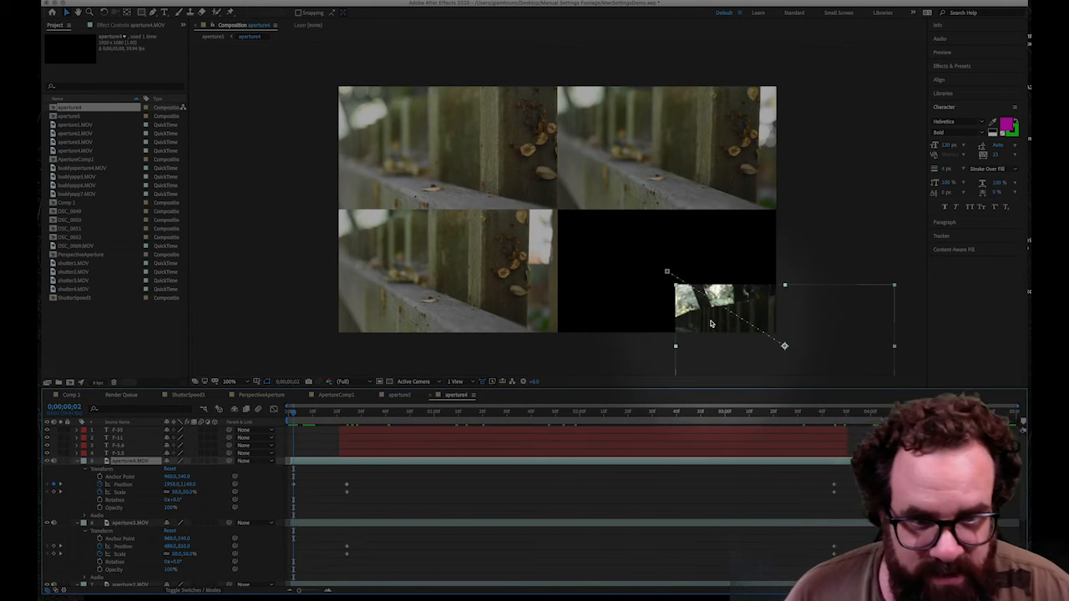
left_click_drag(689, 326, 806, 365)
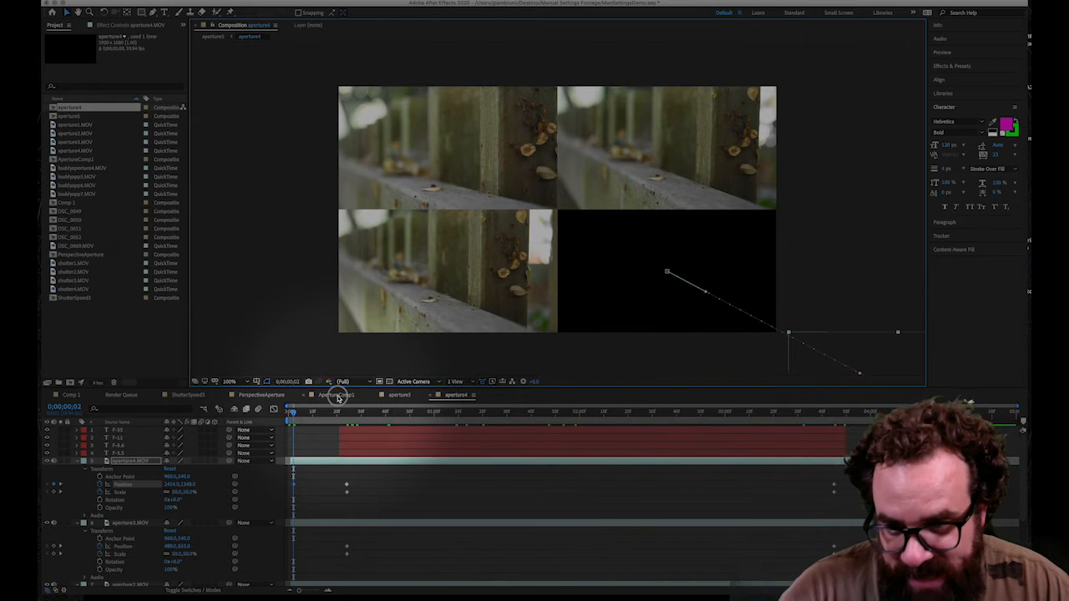
left_click(337, 395)
left_click(399, 395)
left_click(451, 395)
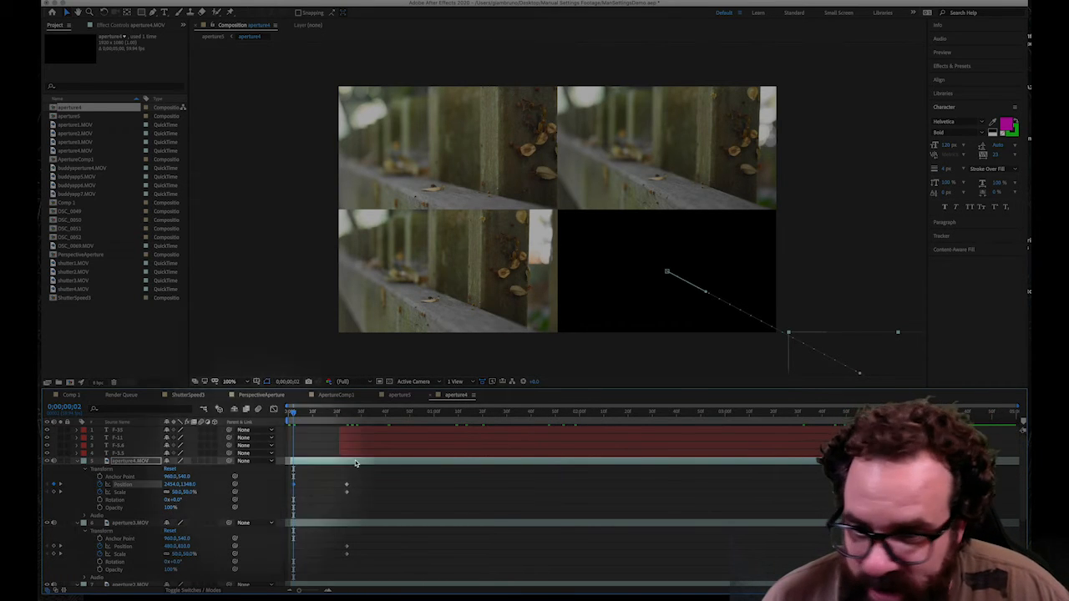
- At 0;00;03;59, move each of the four aperture clips diagonally out of frame past its own corner
left_click_drag(833, 417, 869, 417)
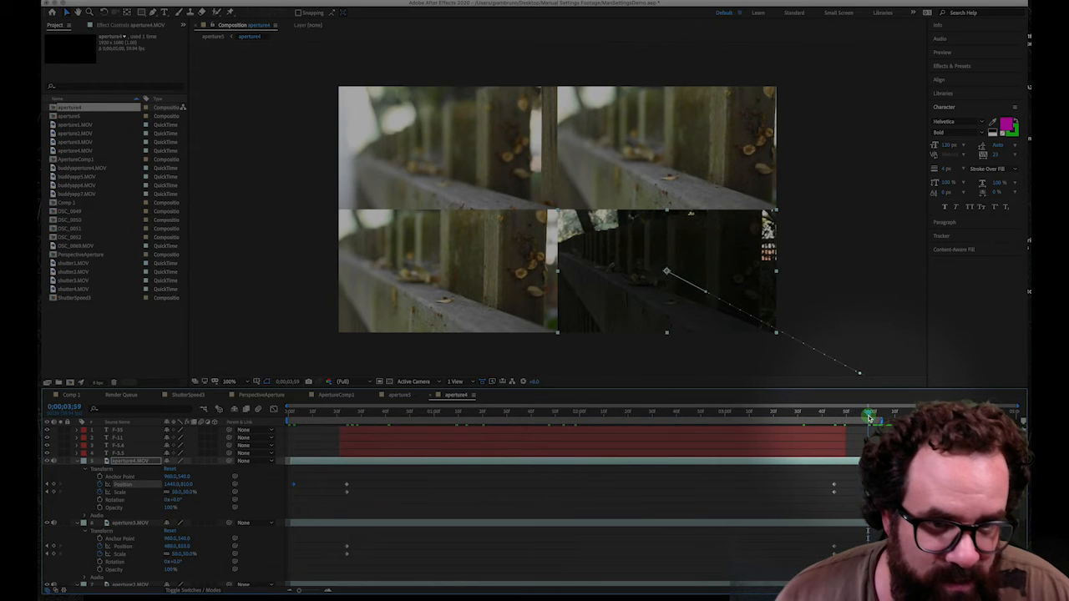
left_click_drag(677, 307, 866, 411)
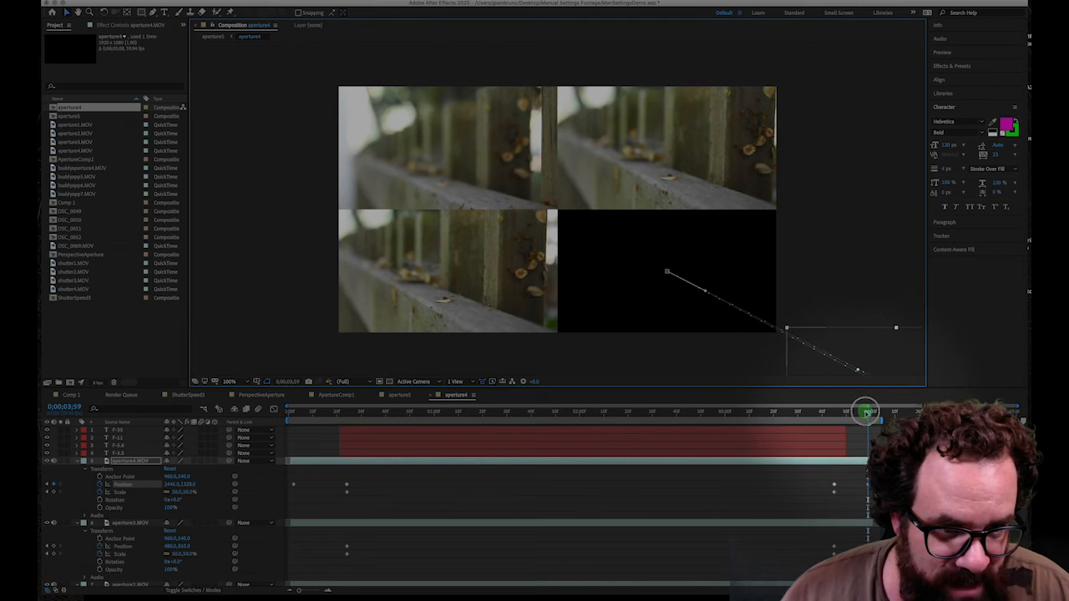
left_click(76, 462)
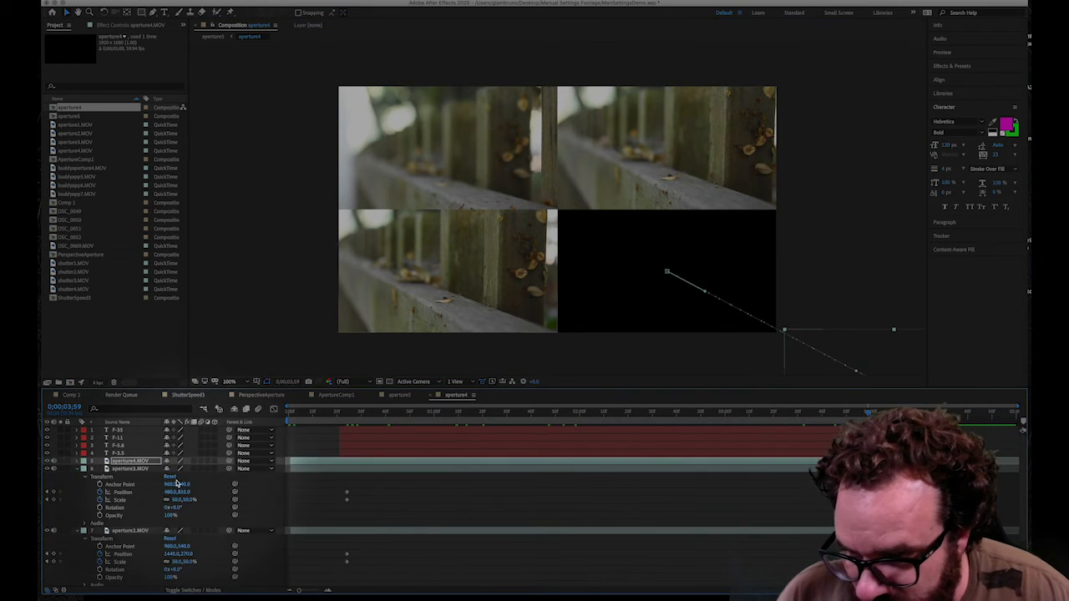
left_click(125, 468)
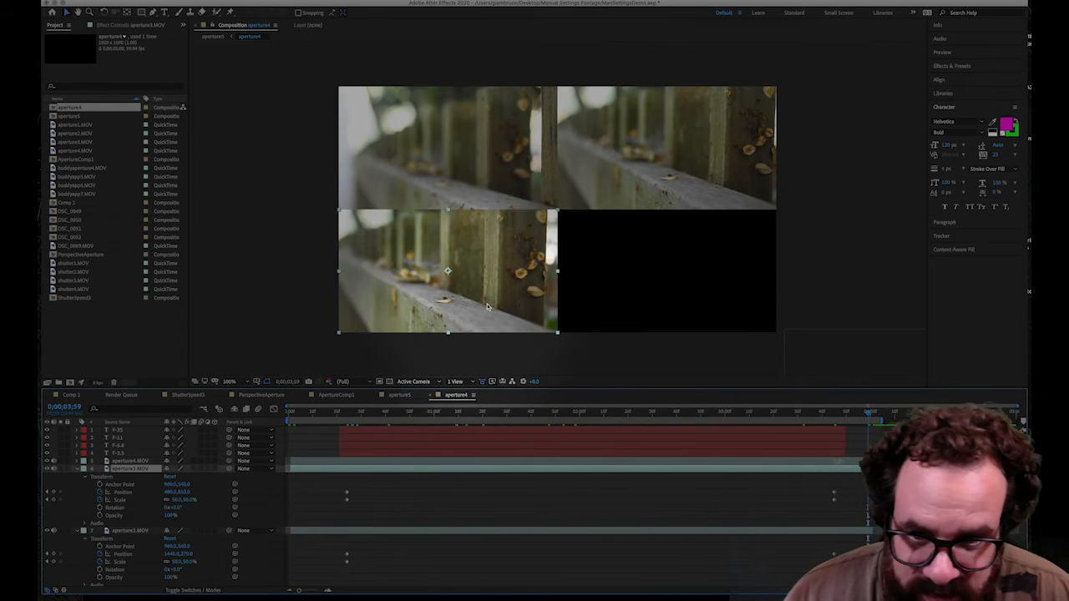
left_click_drag(477, 299, 274, 411)
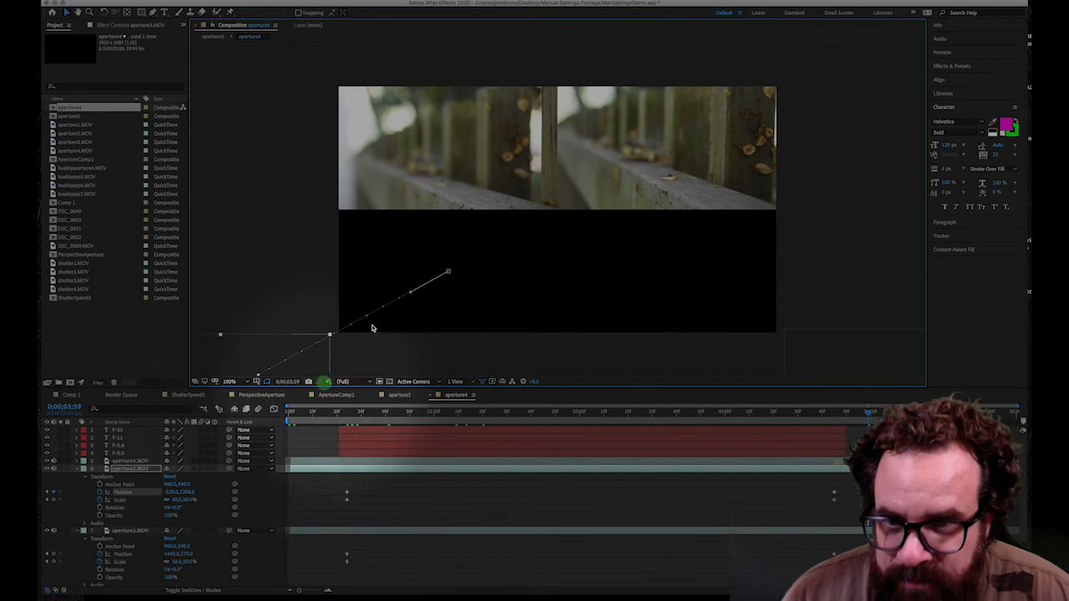
left_click(434, 191)
left_click_drag(433, 190, 210, 66)
left_click_drag(612, 188, 820, 64)
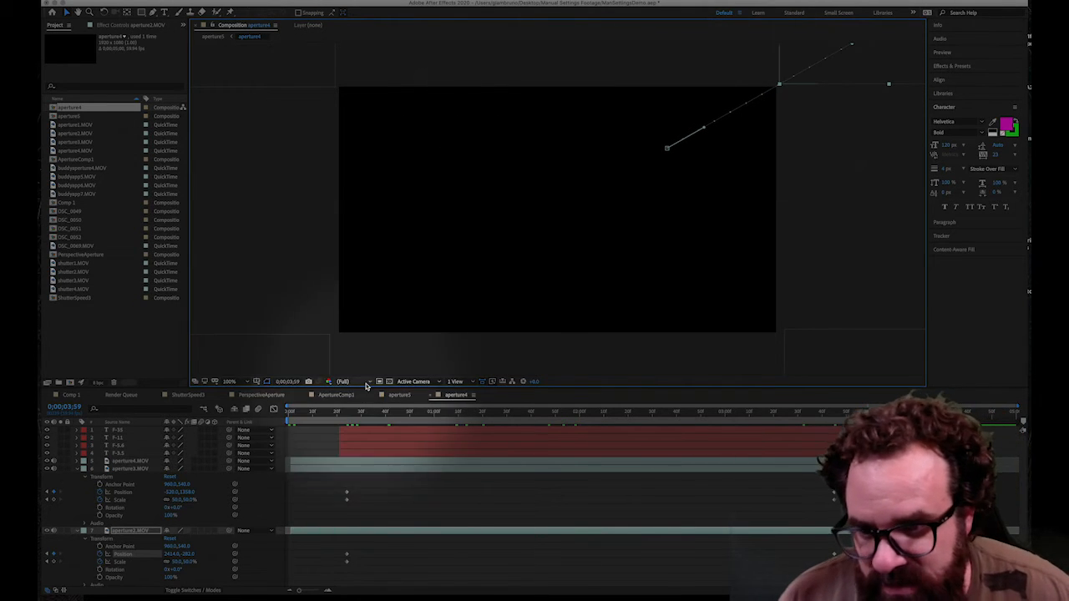
- At 0;00;00;02, move the remaining three aperture clips diagonally out of frame past their own corners
left_click_drag(335, 414, 292, 423)
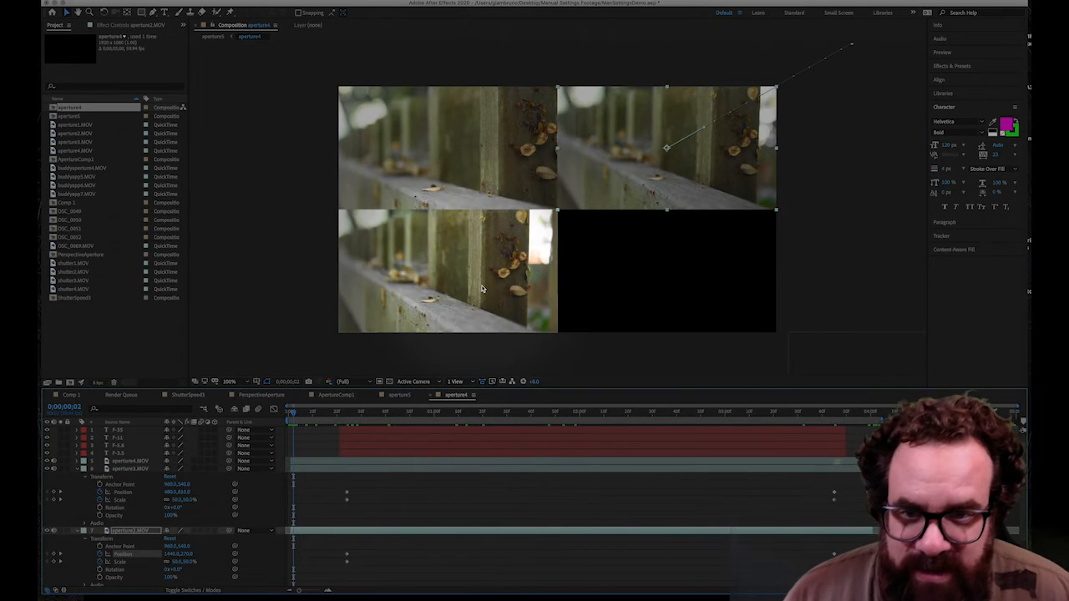
left_click(522, 273)
left_click_drag(522, 274, 244, 47)
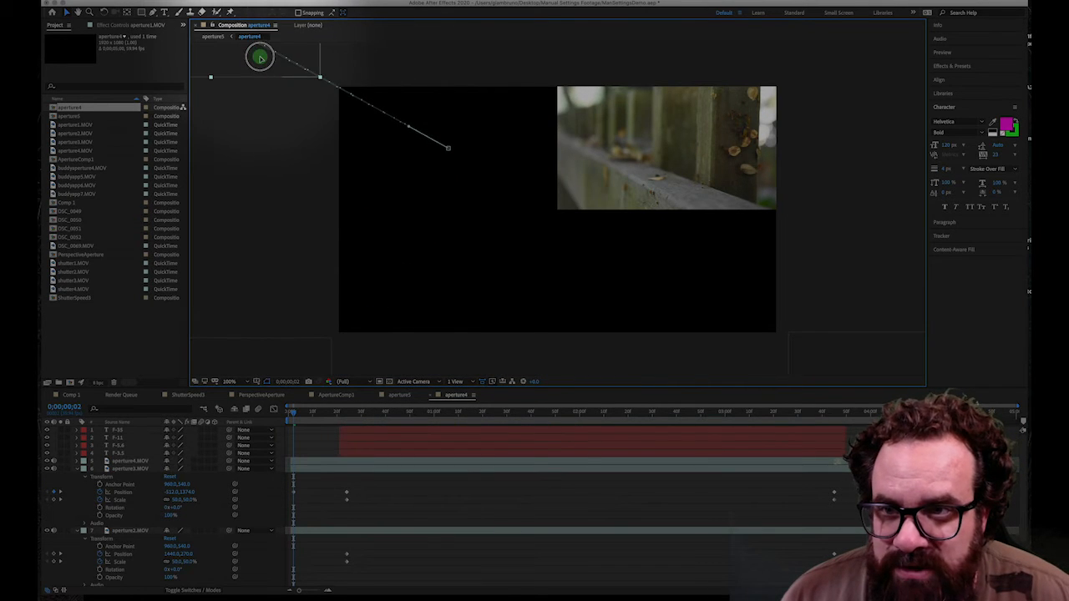
left_click_drag(612, 178, 828, 58)
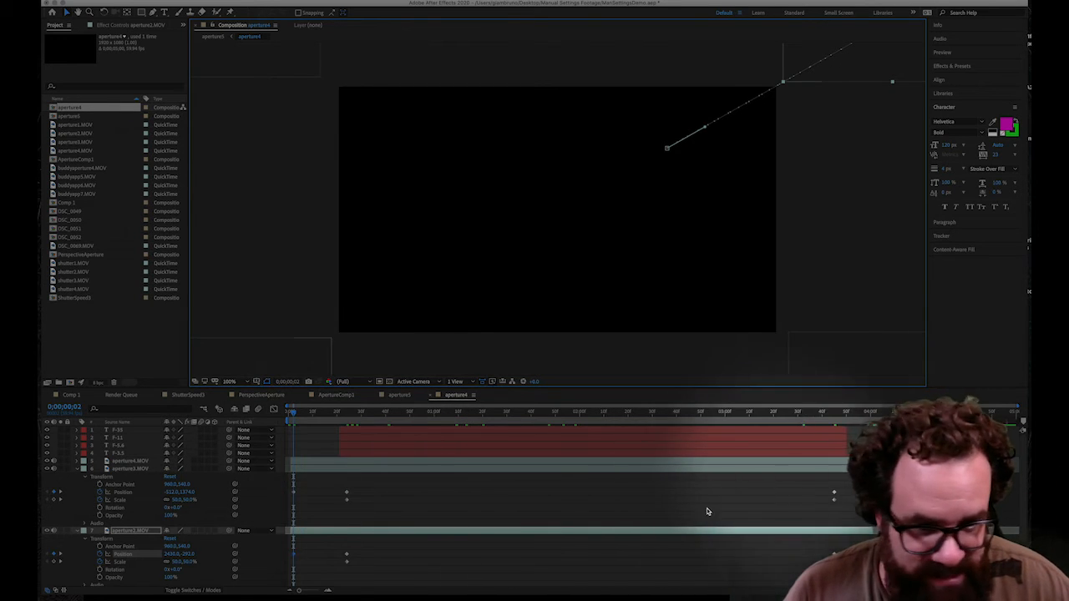
- Collapse the expanded properties of the aperture clip layers and move the current time to 0;00;01;21
left_click(77, 470)
left_click(77, 476)
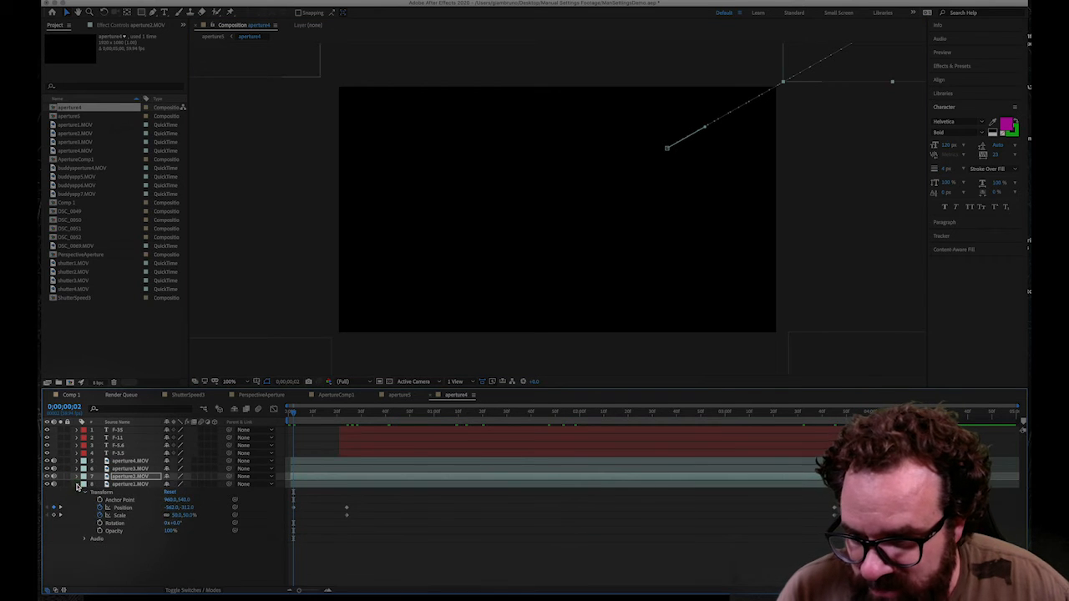
left_click(77, 484)
left_click_drag(296, 411, 470, 494)
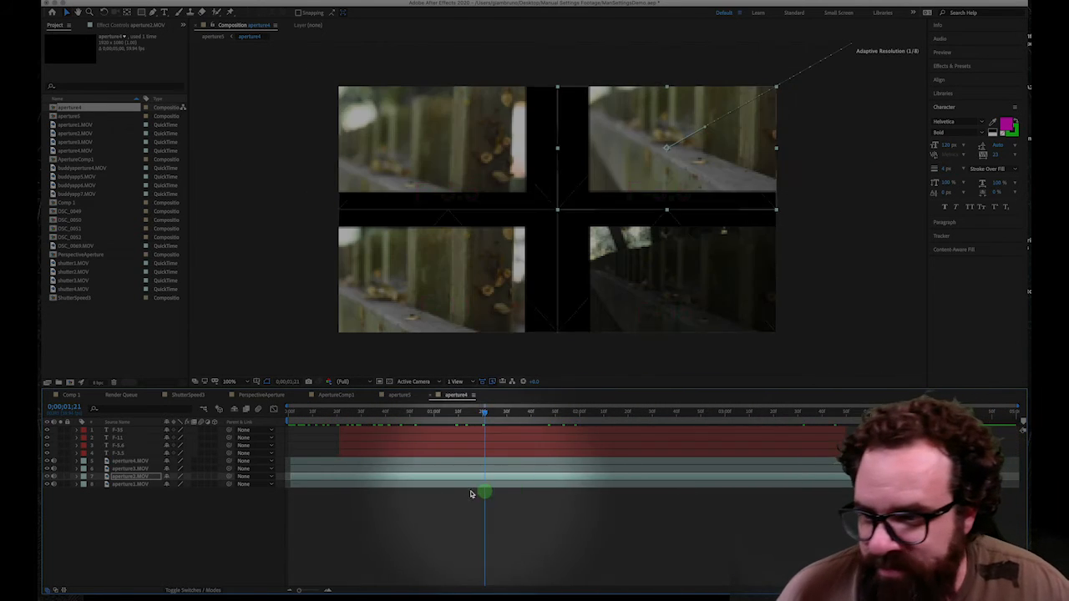
- Set the Audio Levels of all four aperture clip layers to -190 dB
left_click(129, 462)
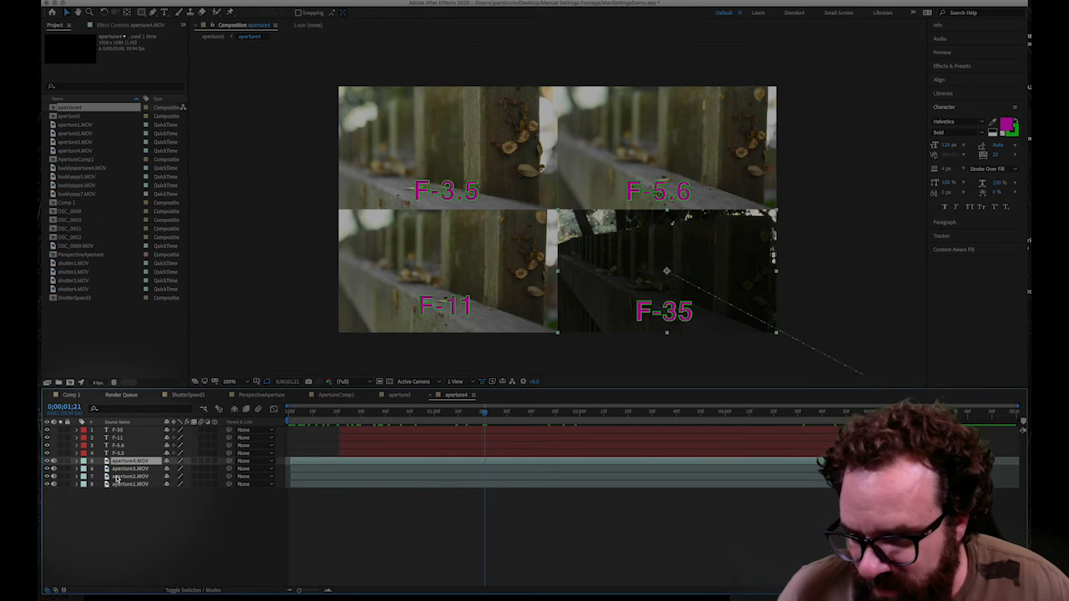
left_click(123, 485, "shift")
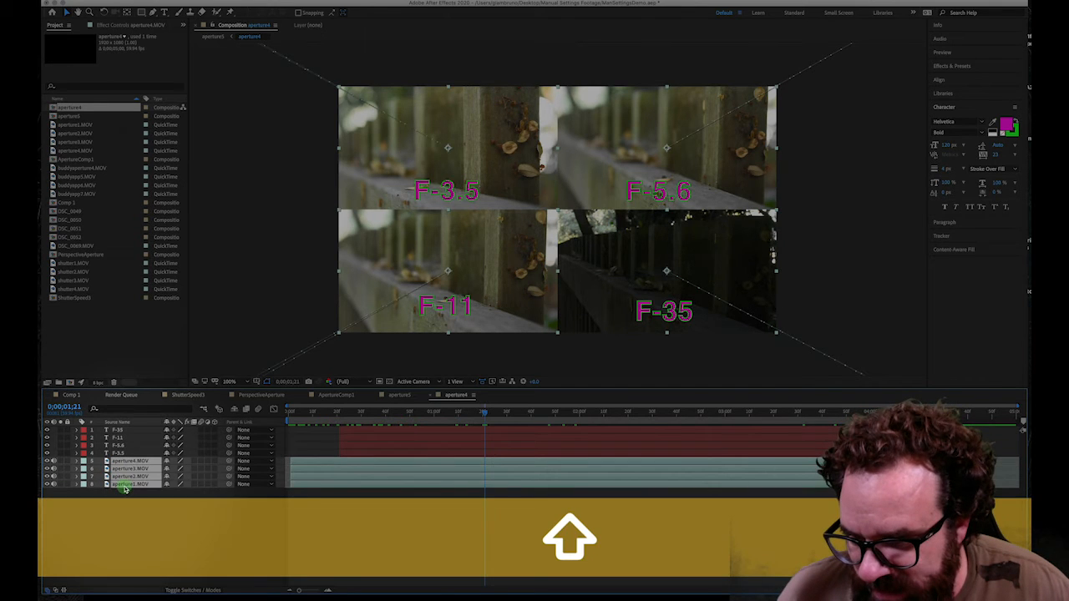
left_click(78, 462, "shift")
left_click(85, 516)
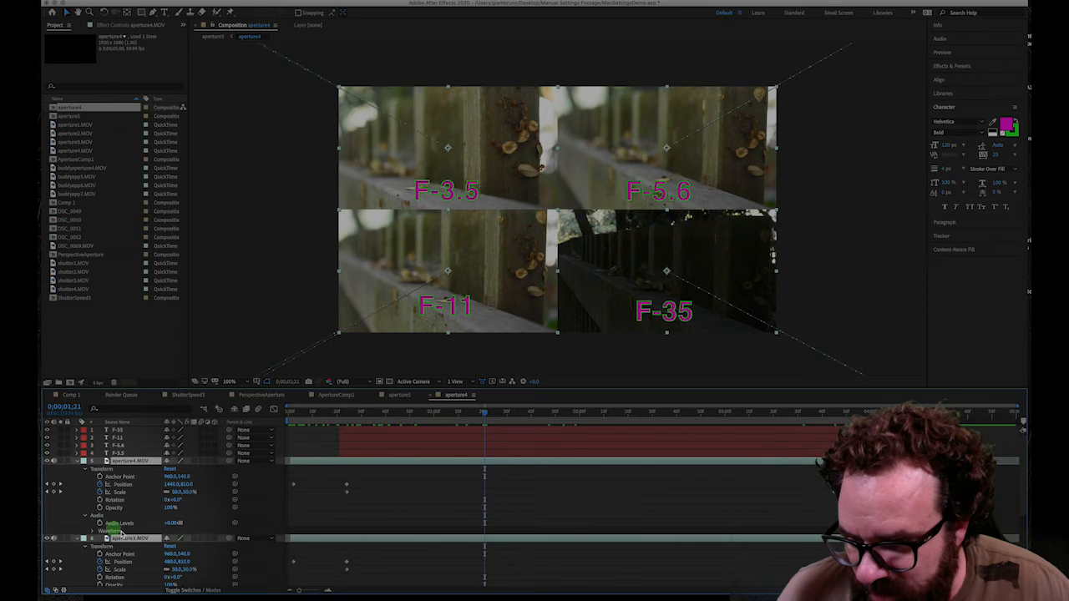
type("-190")
key("Return")
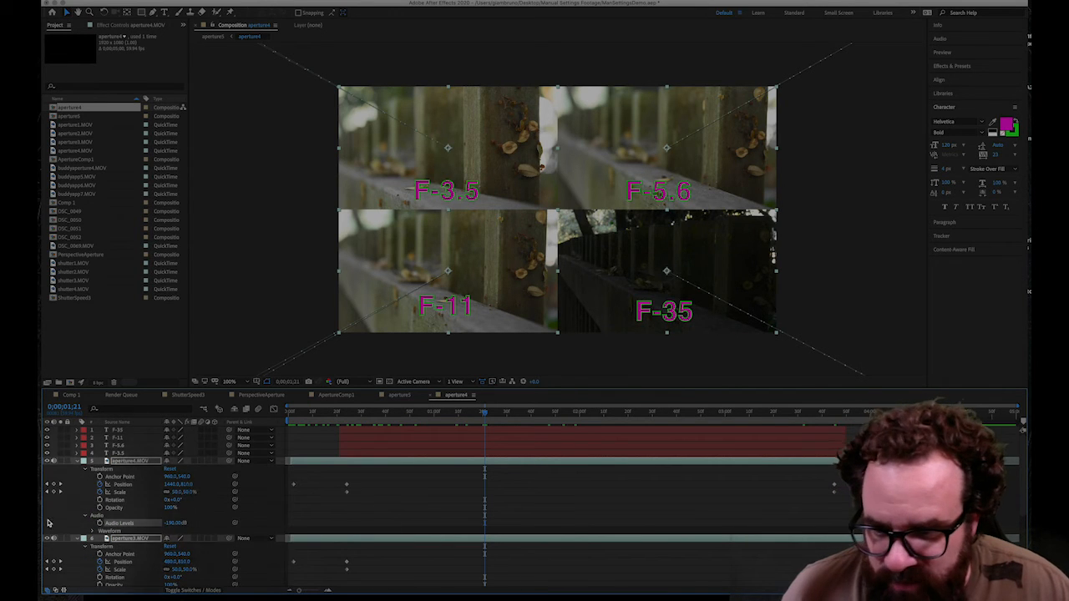
left_click(96, 518)
key("BackSpace")
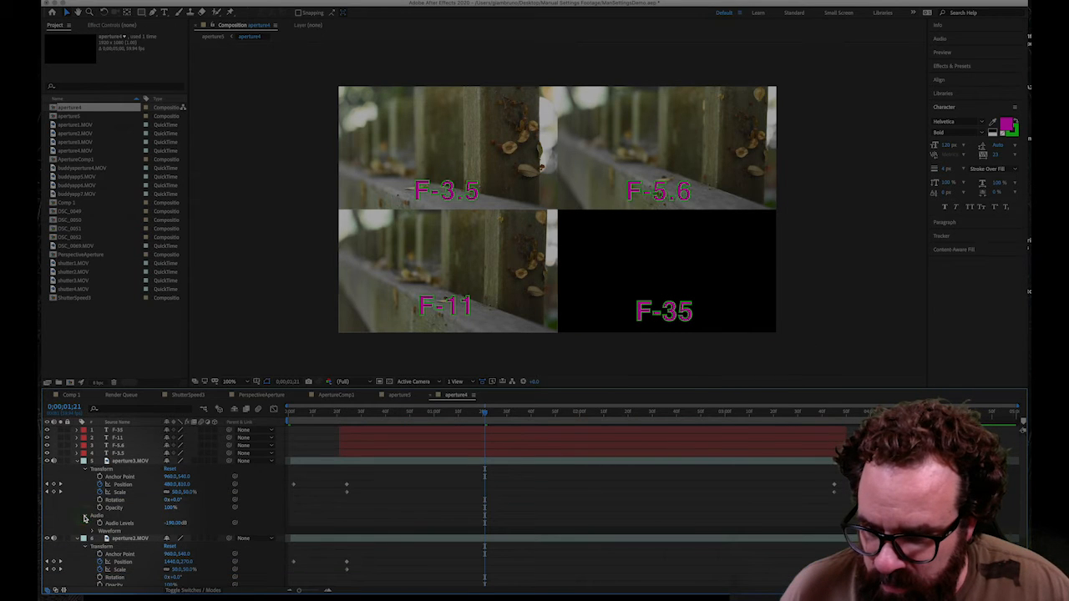
left_click(84, 516)
key("super+d")
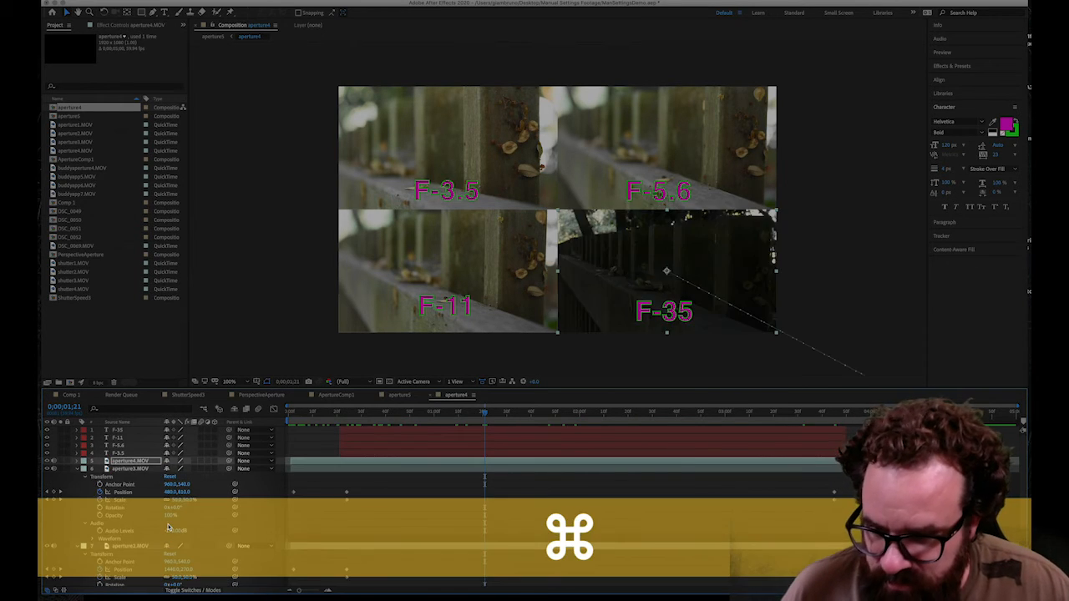
- Move the current time to 0;00;00;03 and collapse the properties of aperture3.MOV, aperture2.MOV and aperture1.MOV
left_click_drag(171, 532, 90, 524)
left_click(131, 518)
left_click_drag(311, 411, 296, 429)
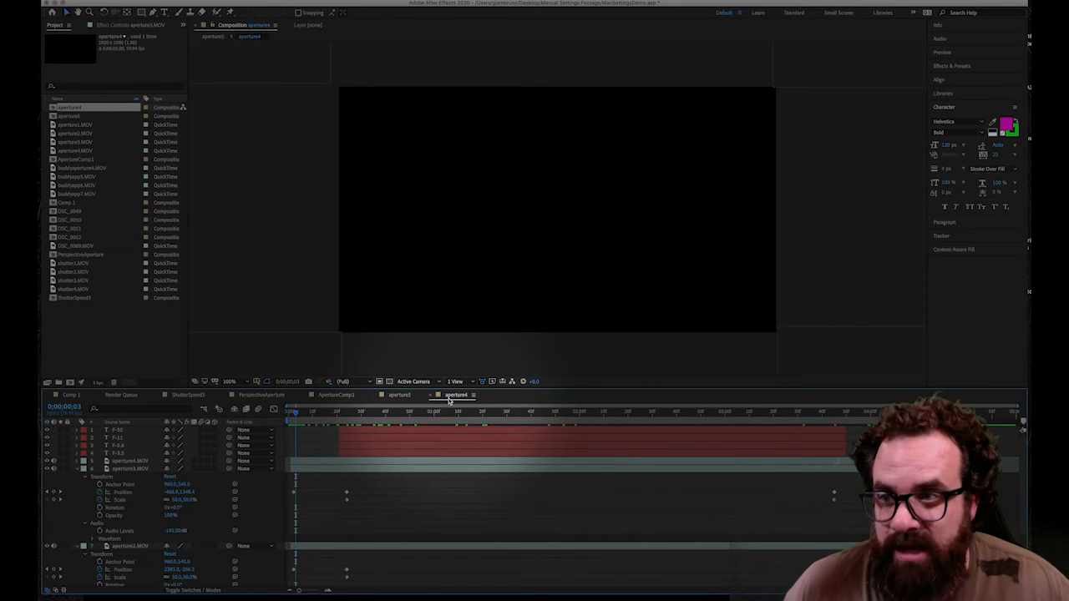
left_click(78, 469)
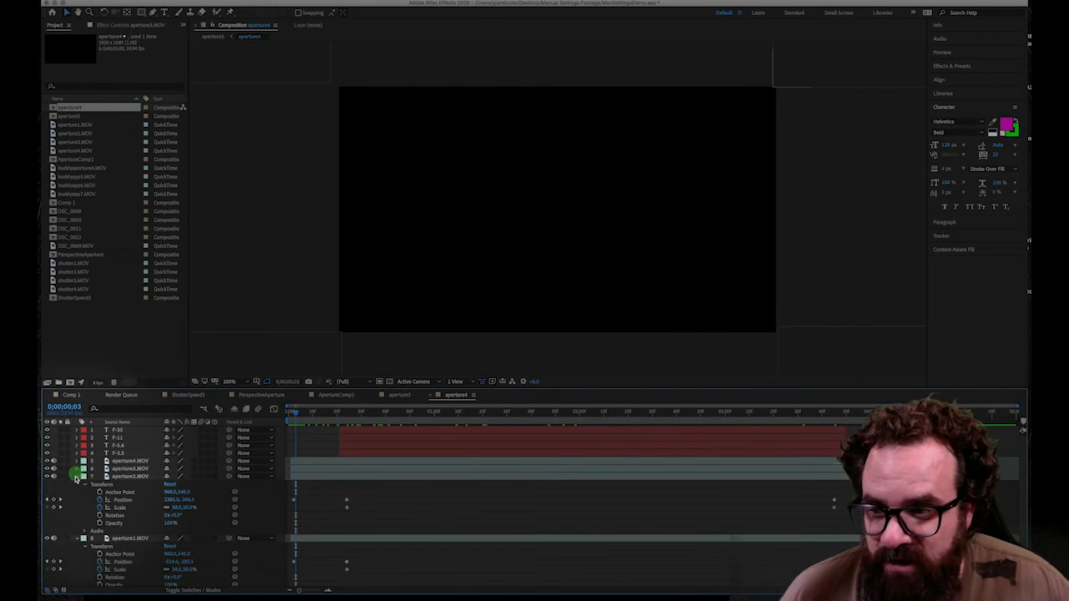
left_click(77, 477)
left_click(77, 485)
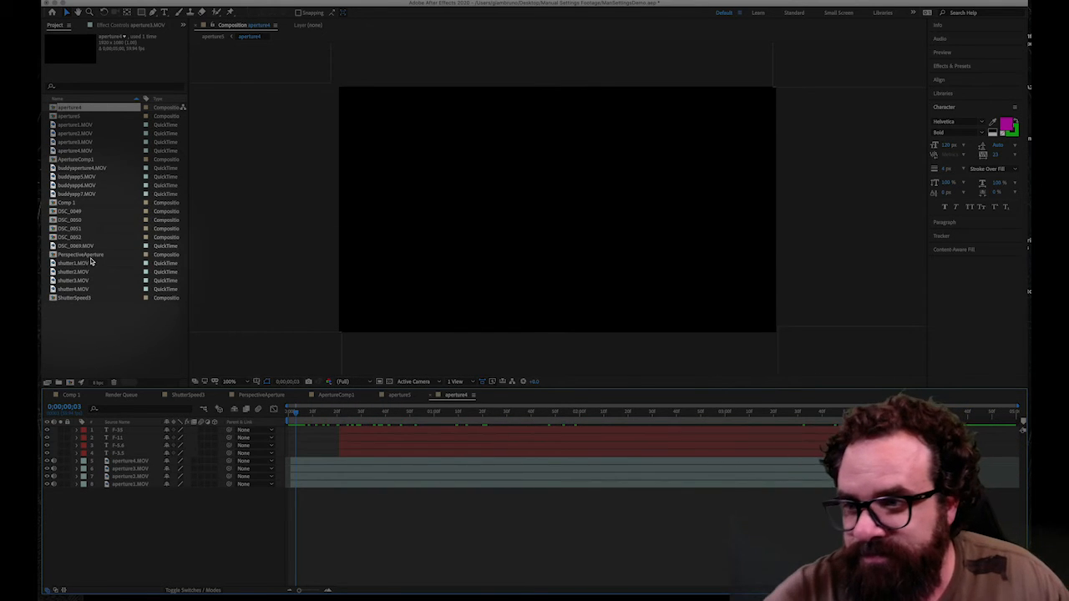
- Switch to the aperture5 composition and play back the nested split-screen from near its start
left_click(375, 396)
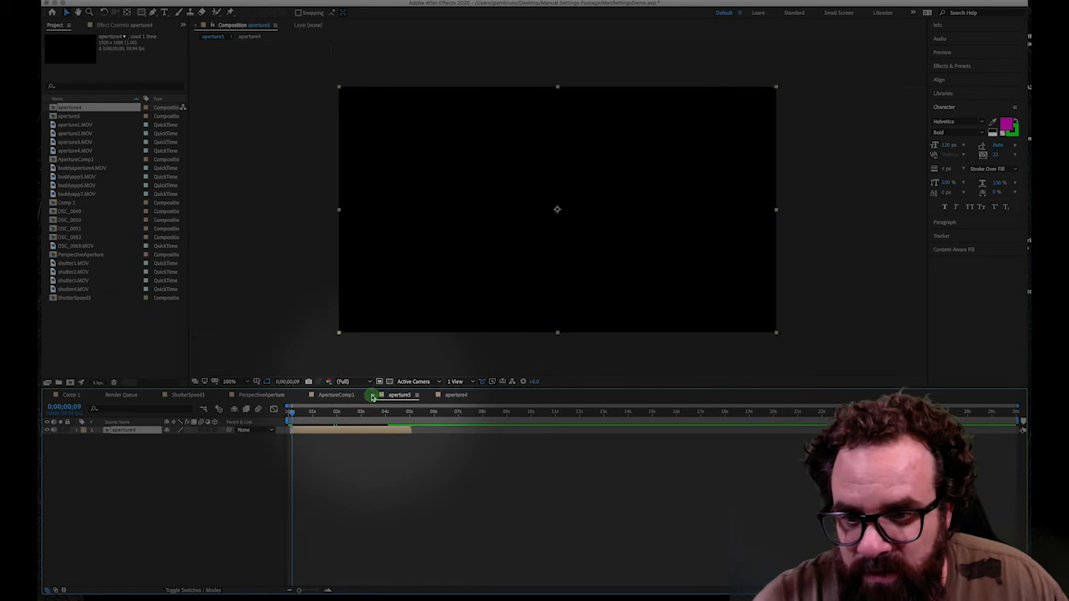
left_click_drag(317, 413, 297, 422)
key("space")
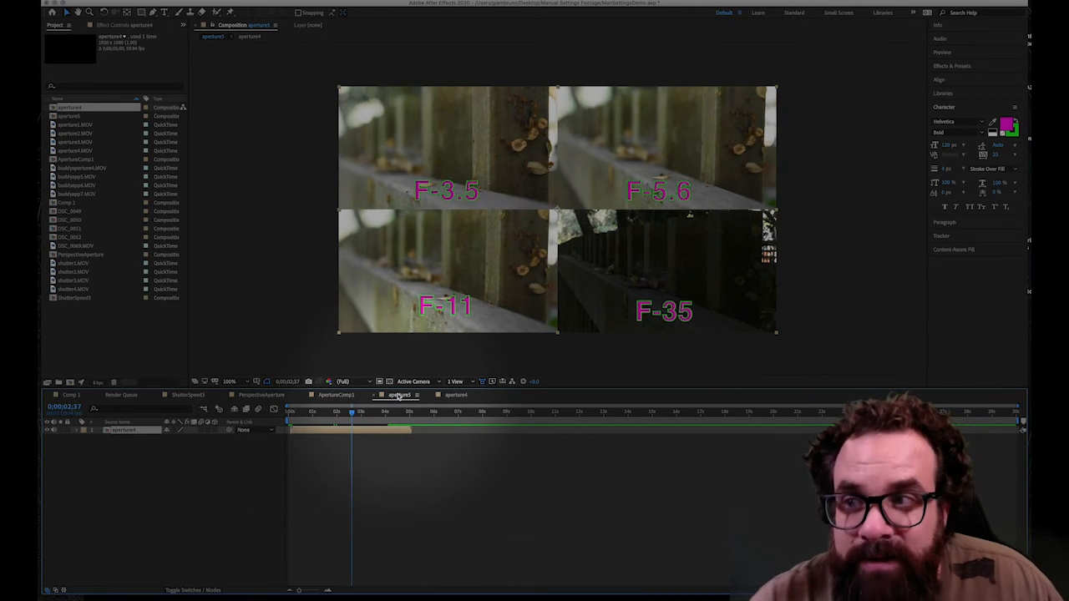
- Rename the aperture5 composition as ALL COMPS
right_click(68, 116)
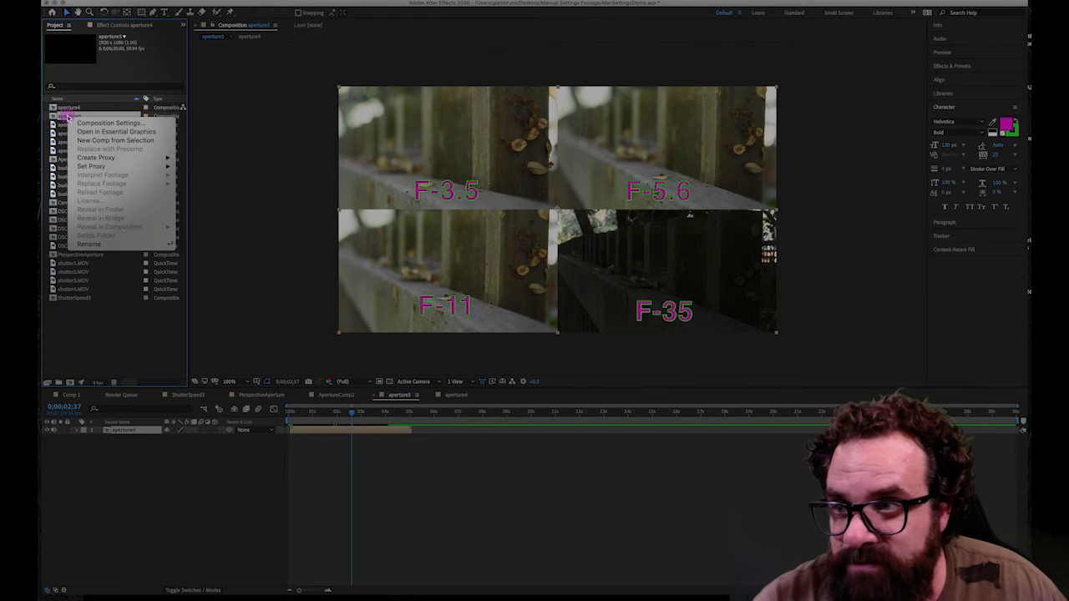
left_click(98, 244)
type("ALL")
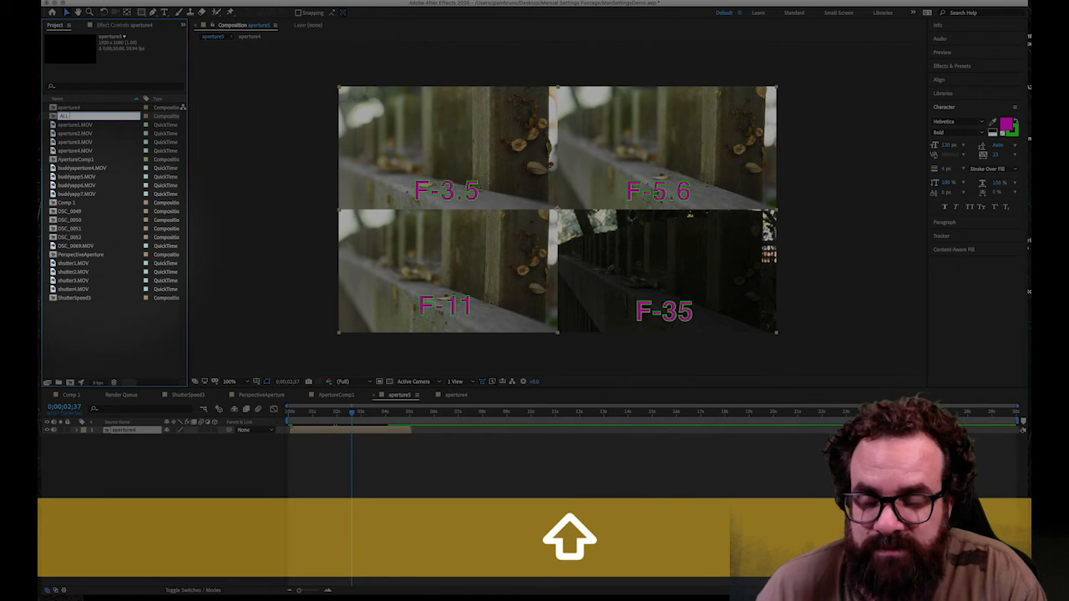
type("_COMPS")
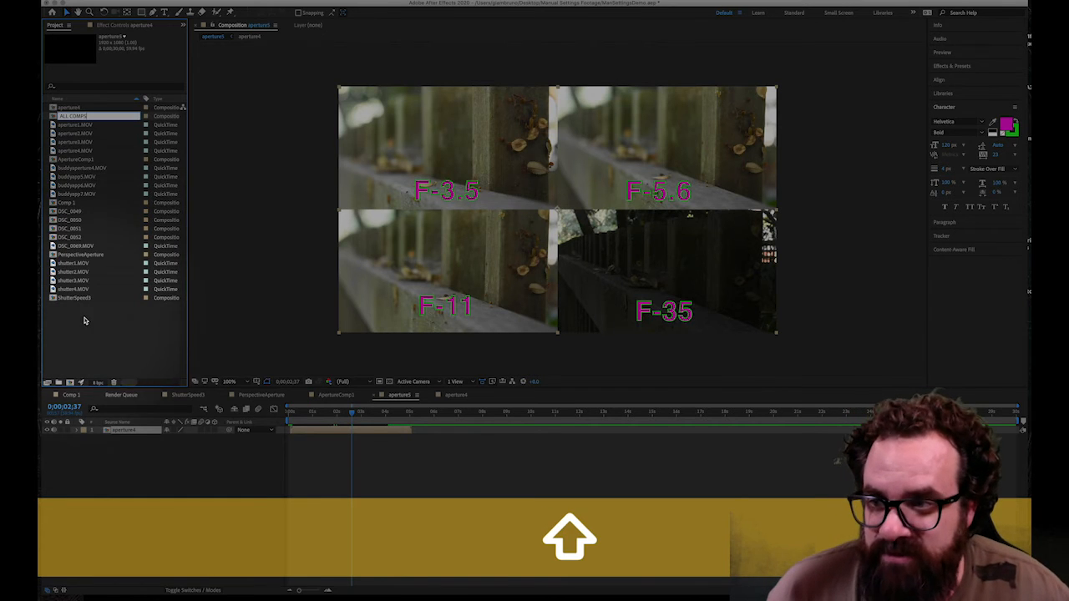
key("Return")
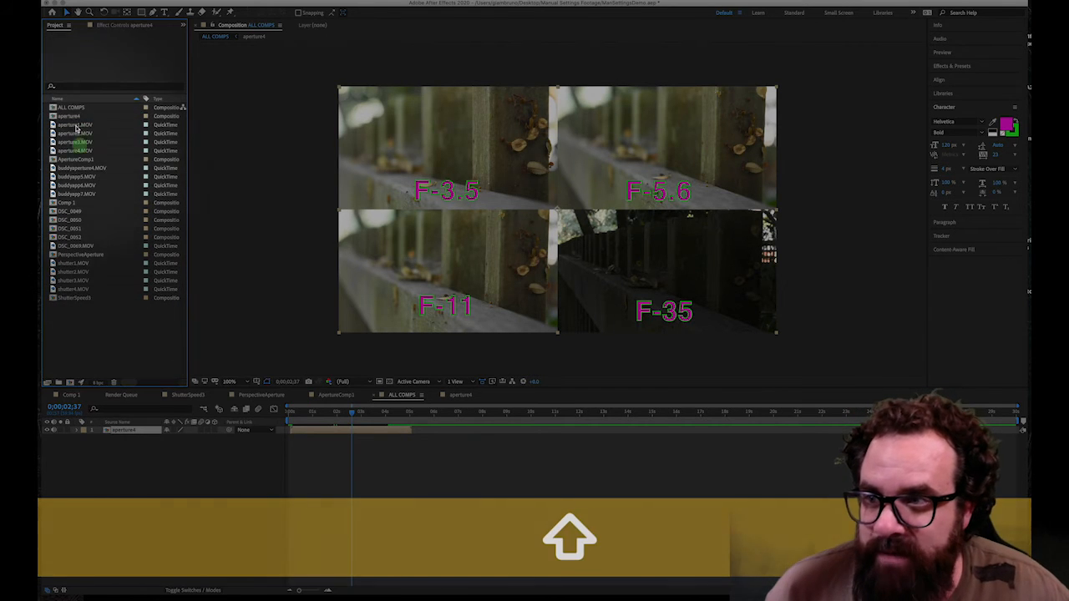
- Rename the aperture4 composition as ApPerspc
left_click(75, 117)
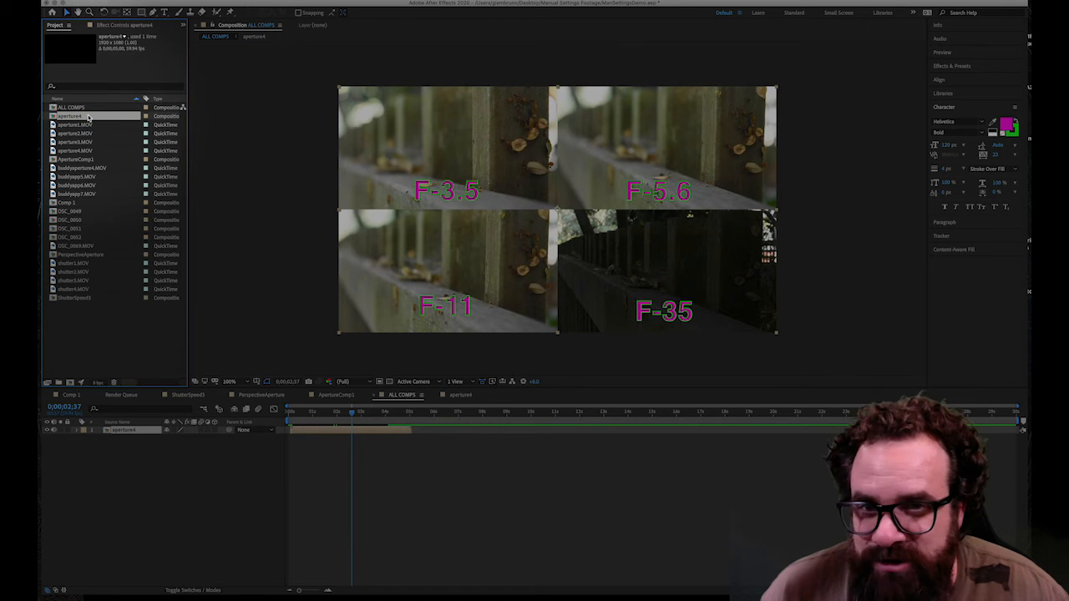
key("Return")
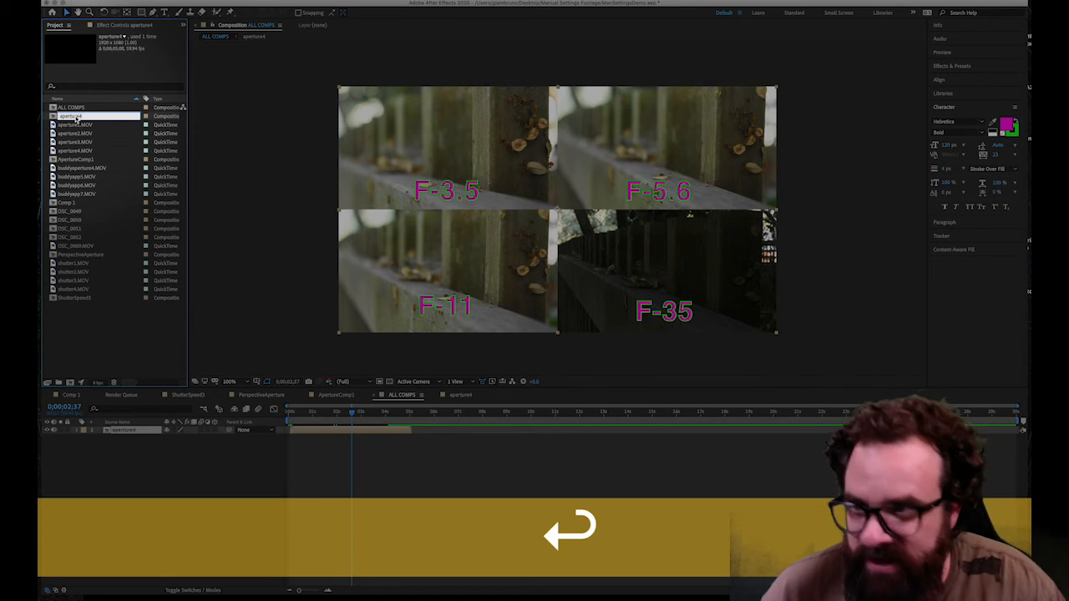
type("ApPe")
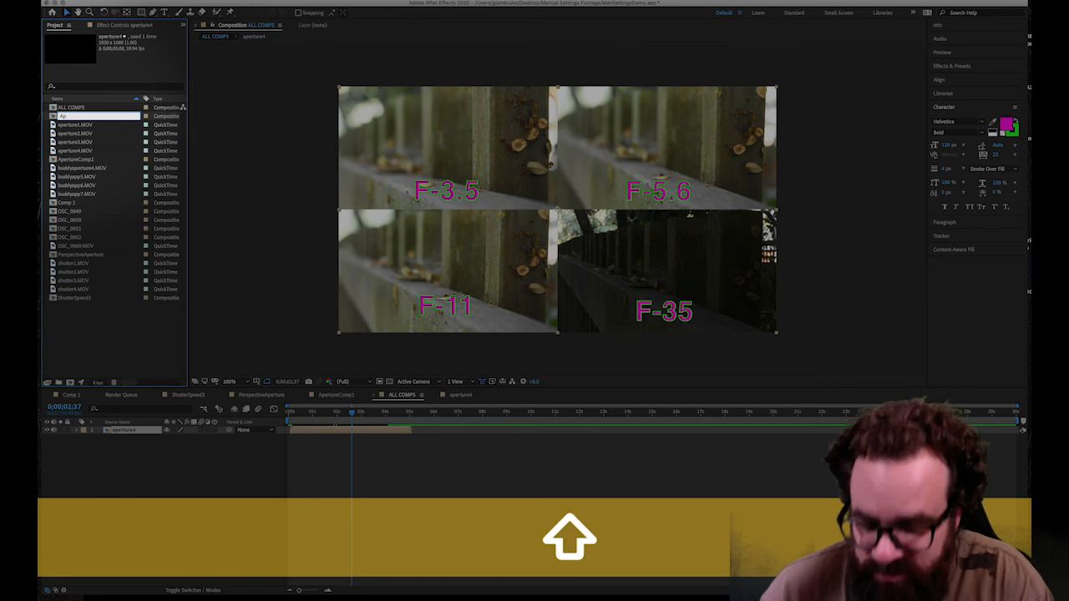
type("rspec")
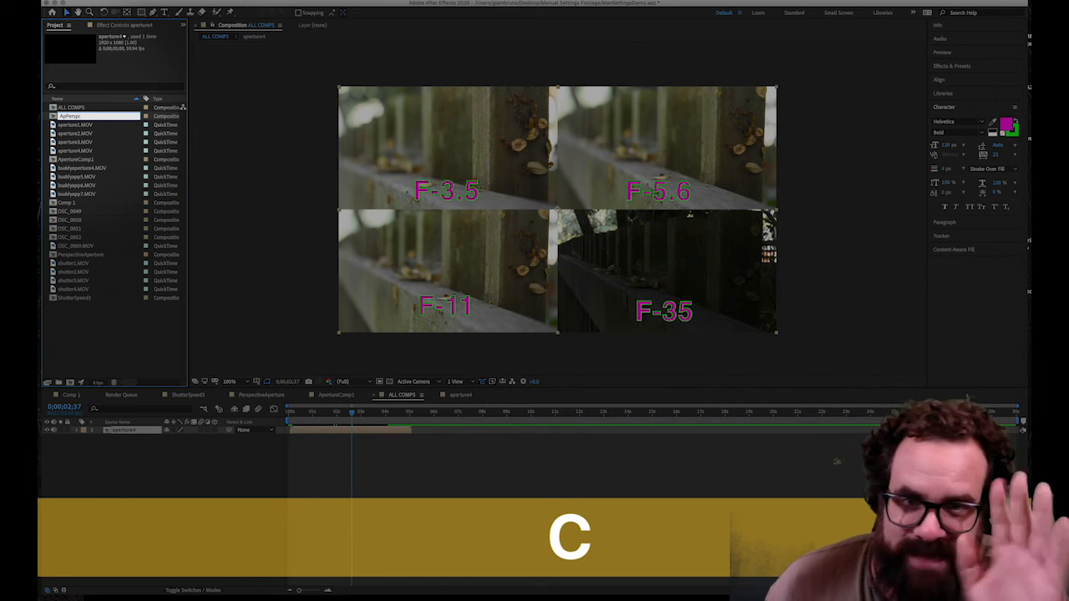
left_click(87, 126)
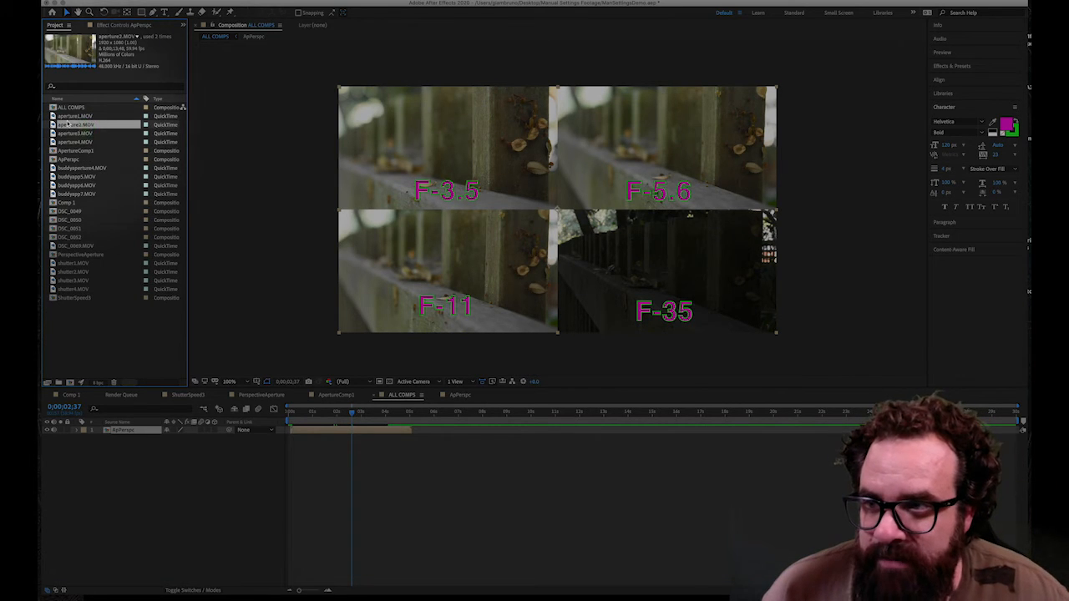
- Add the ShutterSpeed3 composition to the ALL COMPS timeline above ApPerspc, starting at about 5.5 seconds, just after that layer ends
left_click(337, 432)
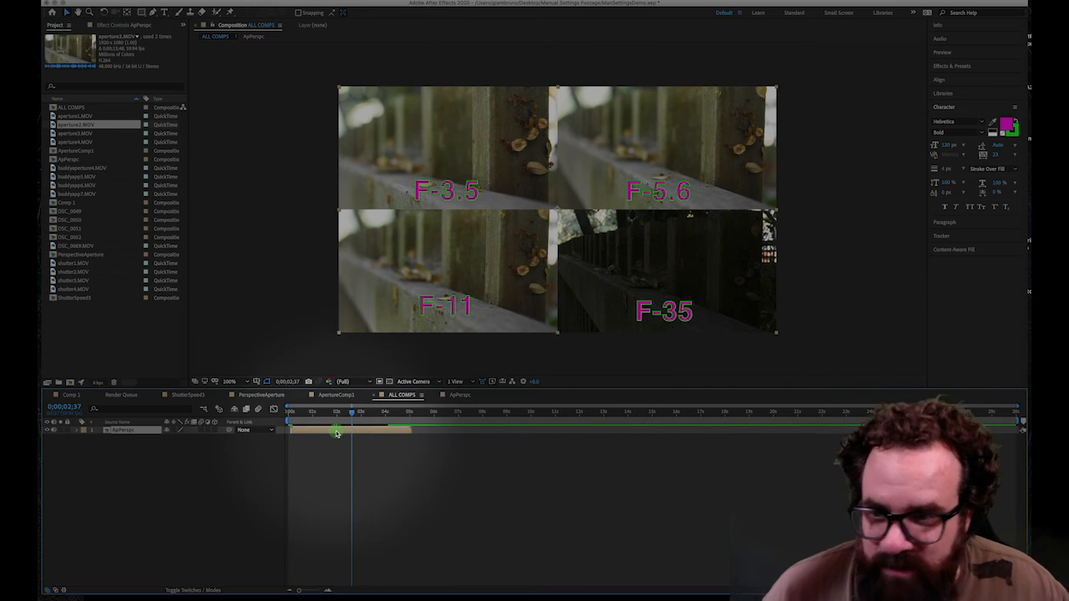
left_click_drag(344, 415, 307, 409)
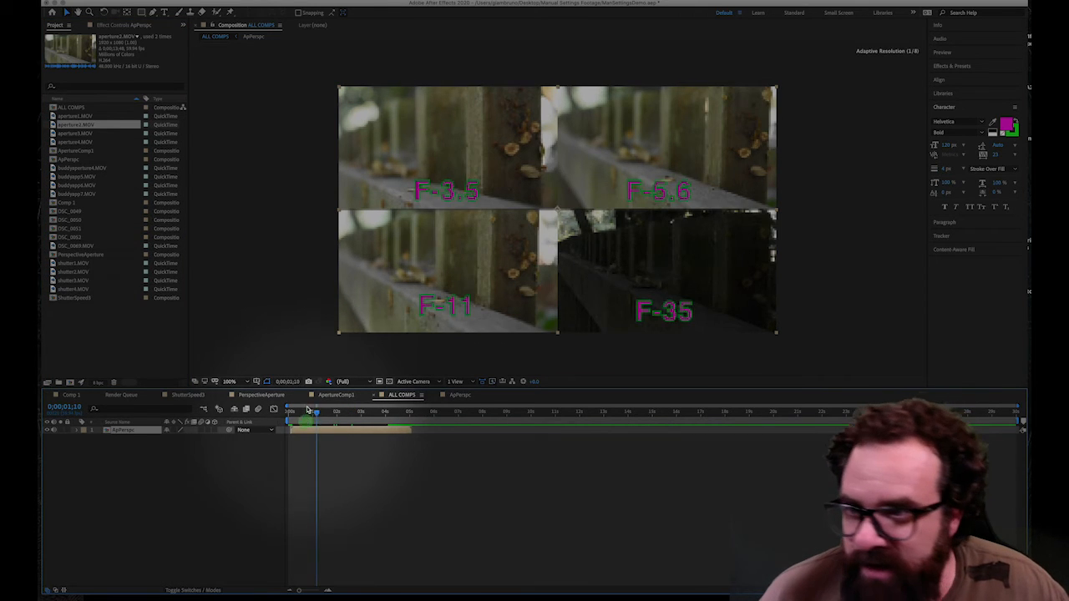
left_click(68, 254)
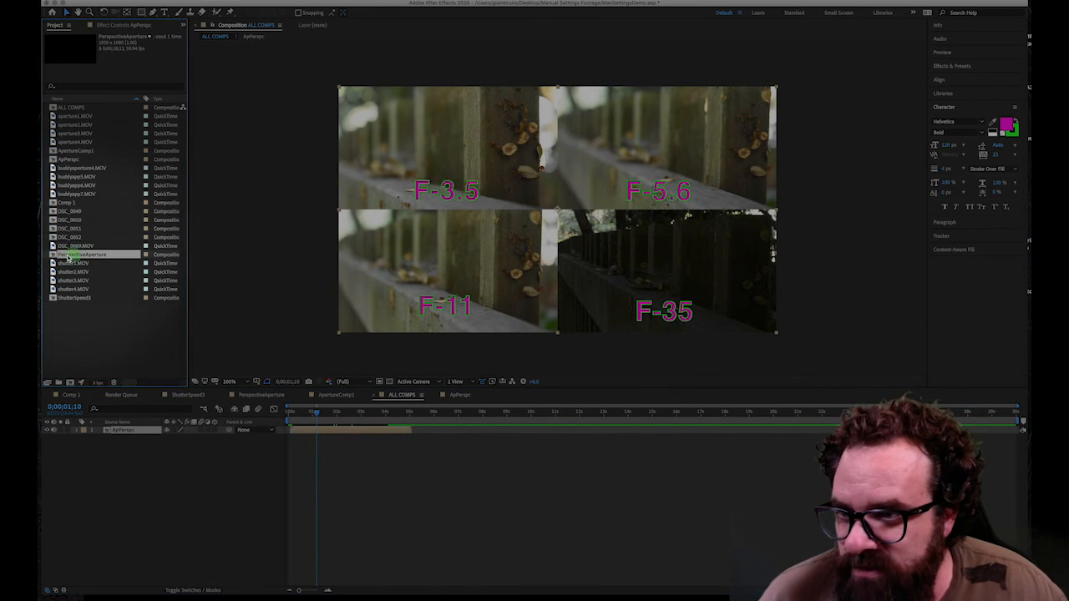
left_click(63, 297)
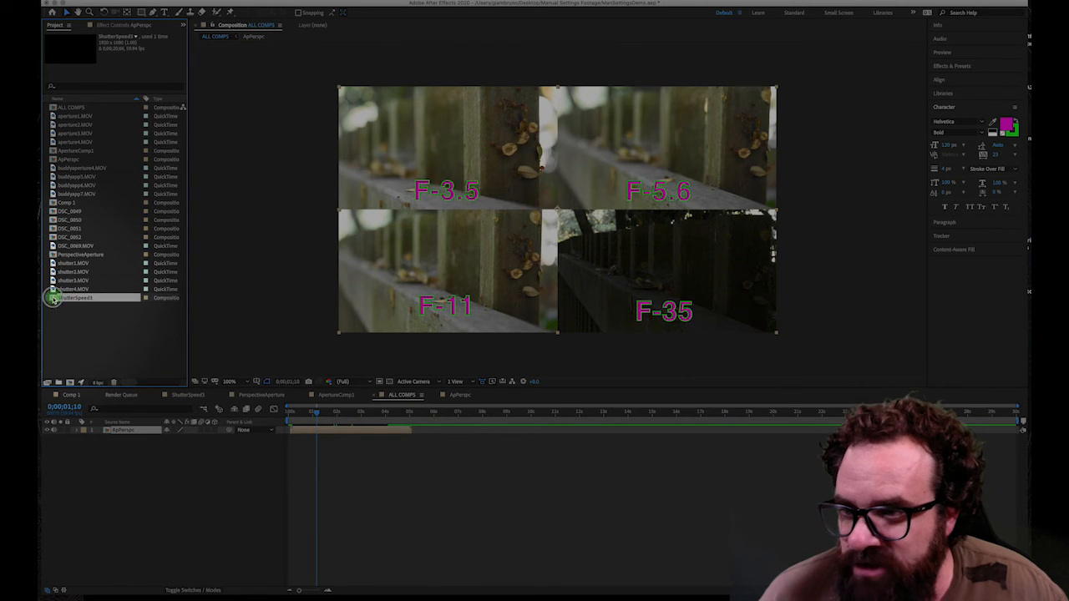
left_click_drag(53, 299, 423, 429)
- Trim the ShutterSpeed3 layer to start at about 7 seconds and end at about 22 seconds
left_click_drag(501, 413, 547, 415)
left_click(437, 434)
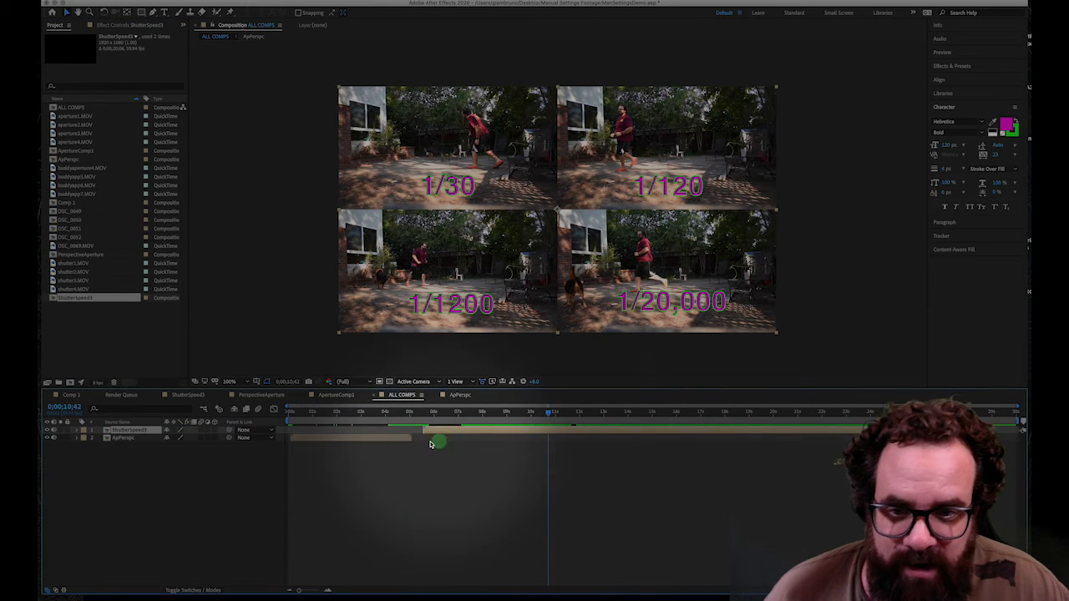
left_click_drag(460, 433, 843, 434)
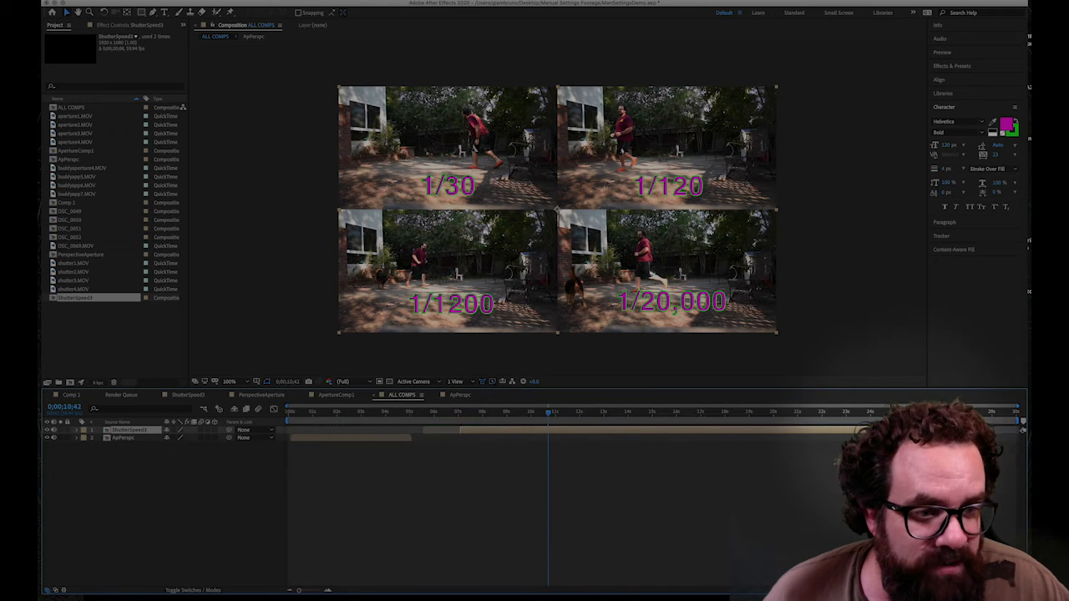
- Split the ShutterSpeed3 layer at 0;00;12;13 and delete the part after the split
left_click_drag(496, 411, 586, 426)
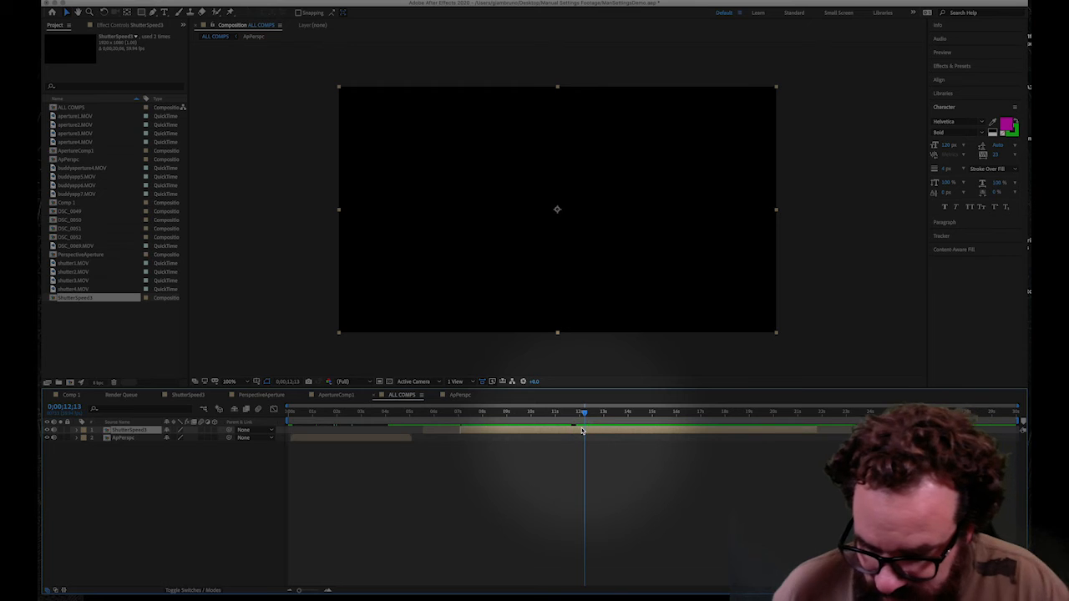
key("super+shift+d")
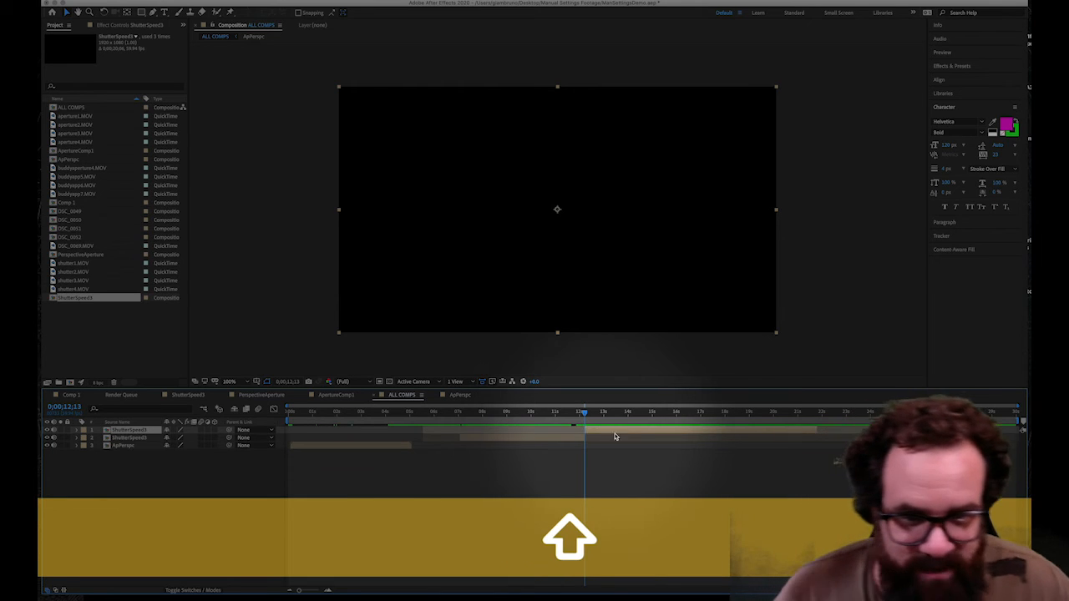
key("BackSpace")
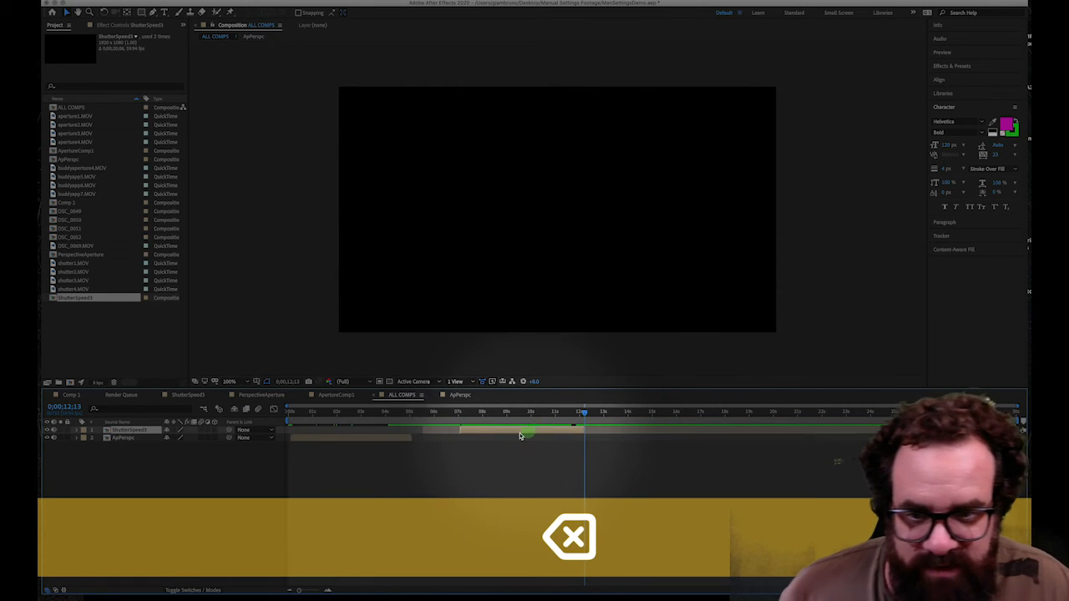
- Inspect the ApPerspc layer's Transform properties at 0;00;00;59, then collapse them again
left_click(71, 439)
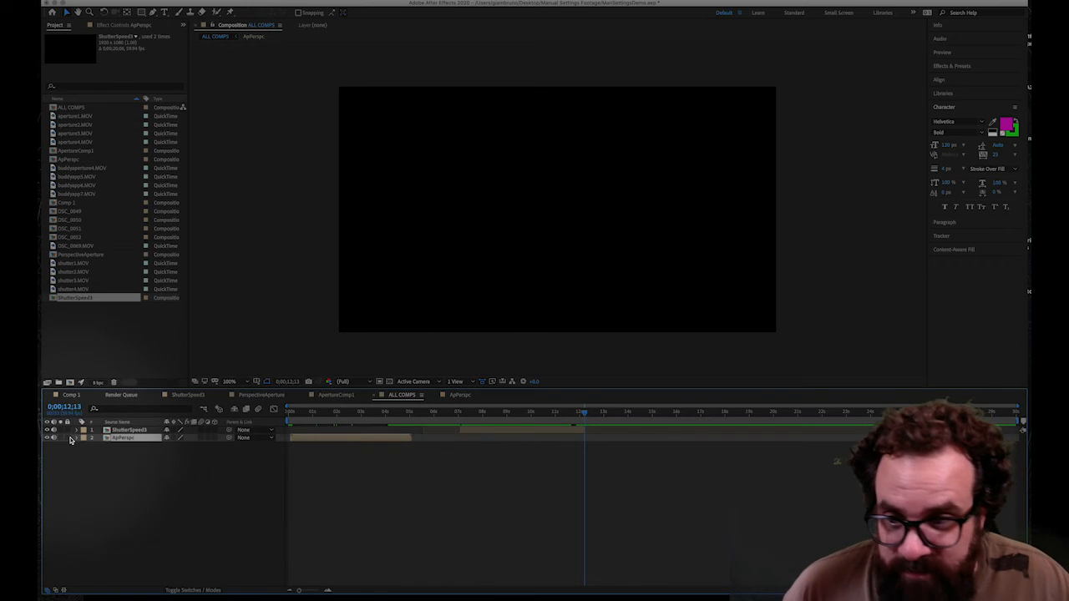
left_click(76, 438)
left_click_drag(354, 412, 311, 421)
left_click(66, 447)
left_click(83, 447)
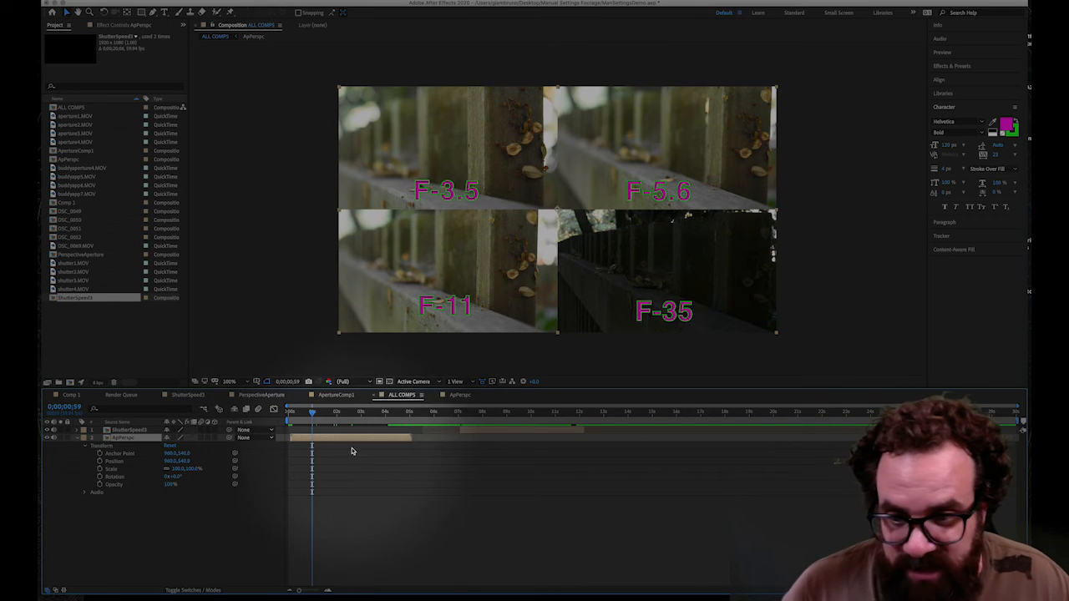
left_click(78, 440)
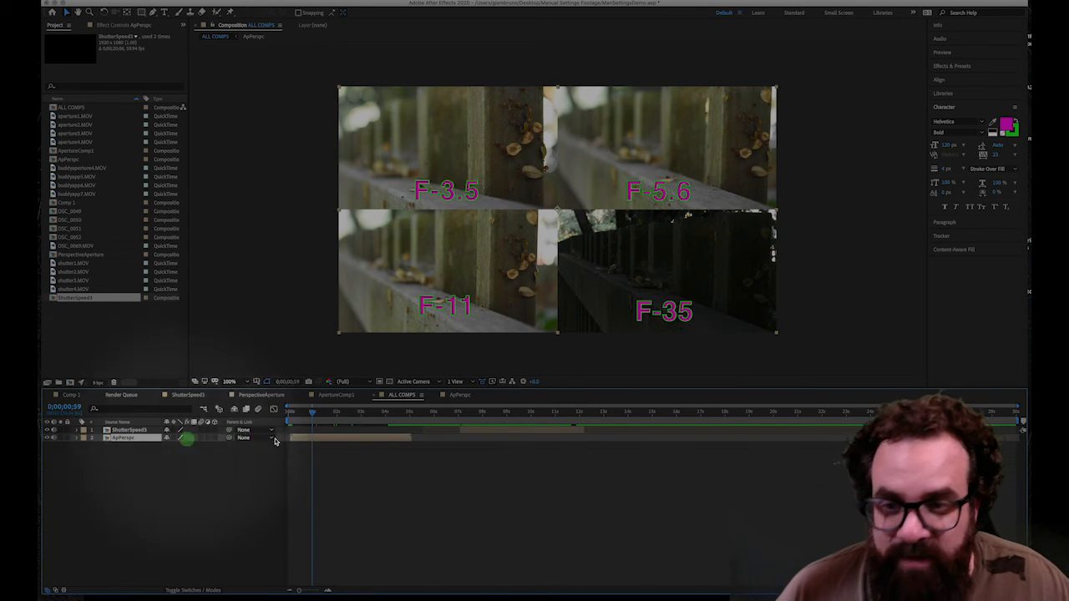
- Shift ApPerspc to start at about 2.5 seconds and ShutterSpeed3 at about 12.5 seconds, and return to 0;00;00;00
left_click_drag(477, 430, 425, 436)
left_click_drag(326, 415, 289, 412)
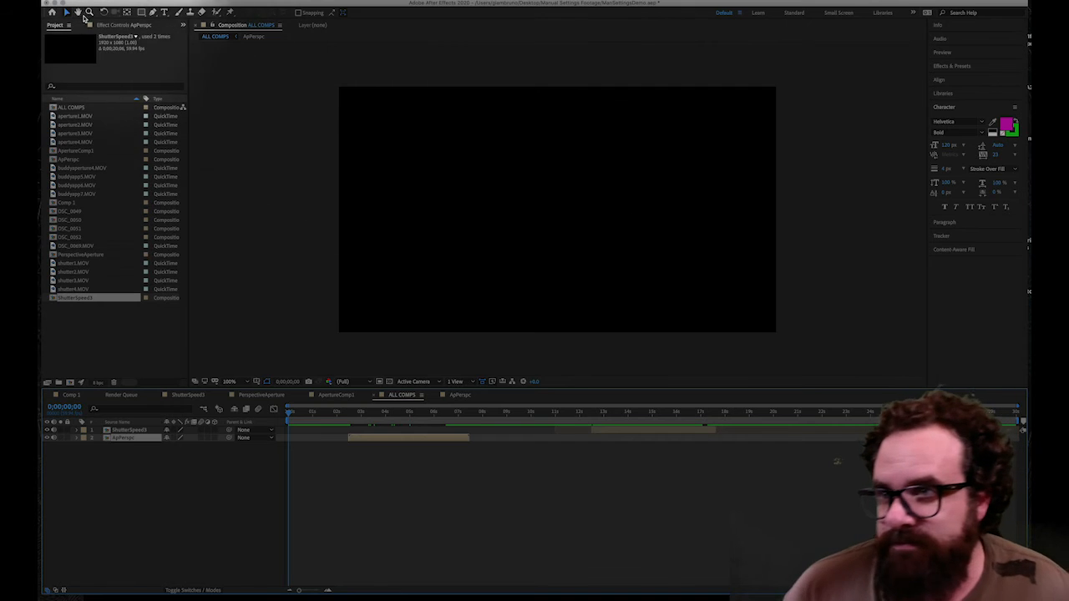
- Add a text layer reading "Aperture" and "Perspective" on two lines in the ALL COMPS composition
left_click(165, 14)
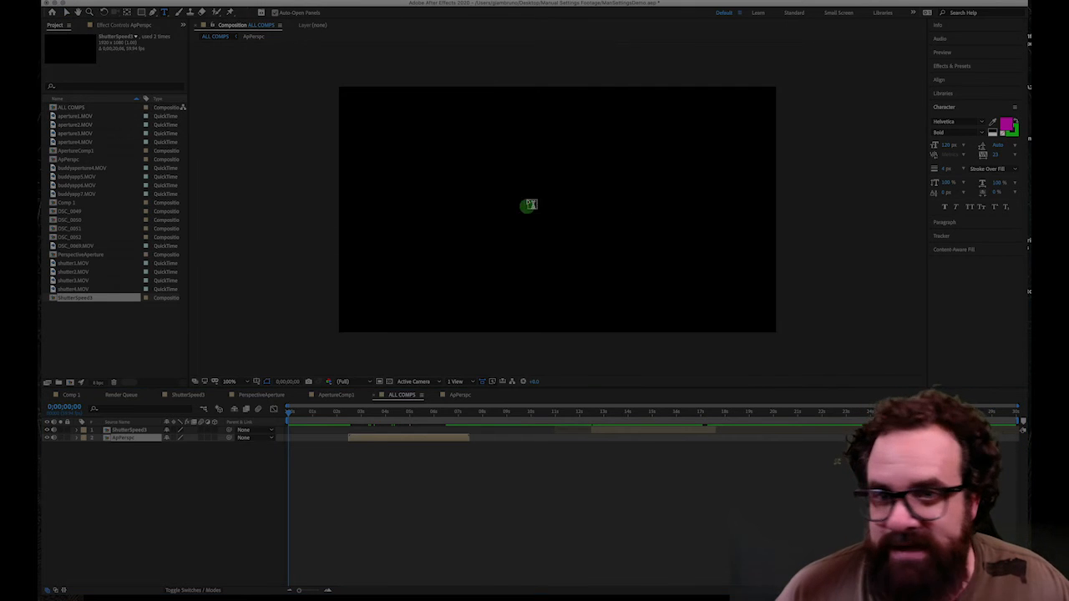
left_click(490, 171)
key("shift")
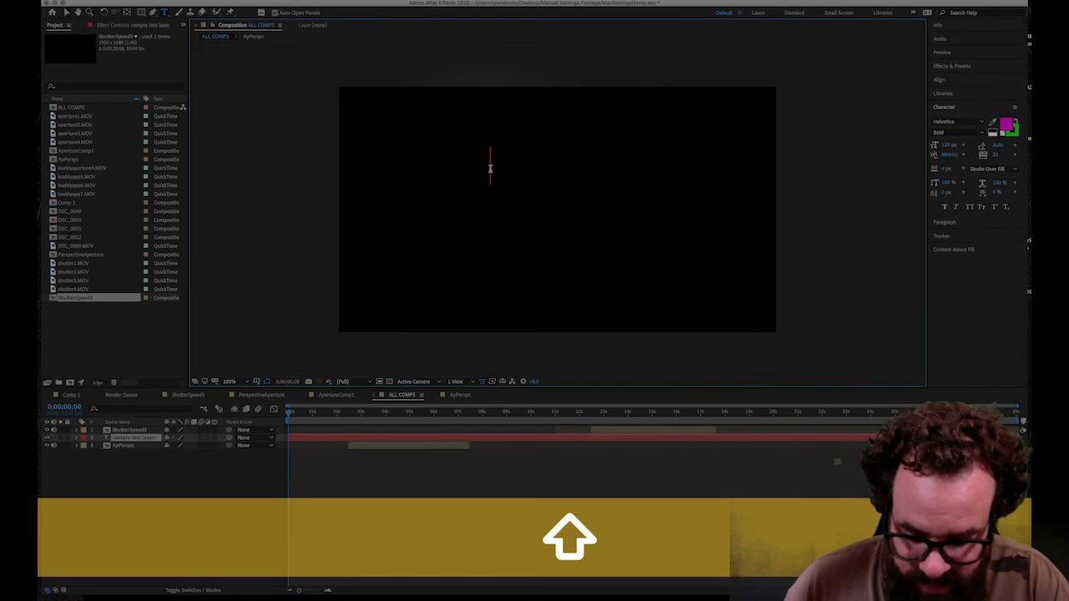
type("Aper")
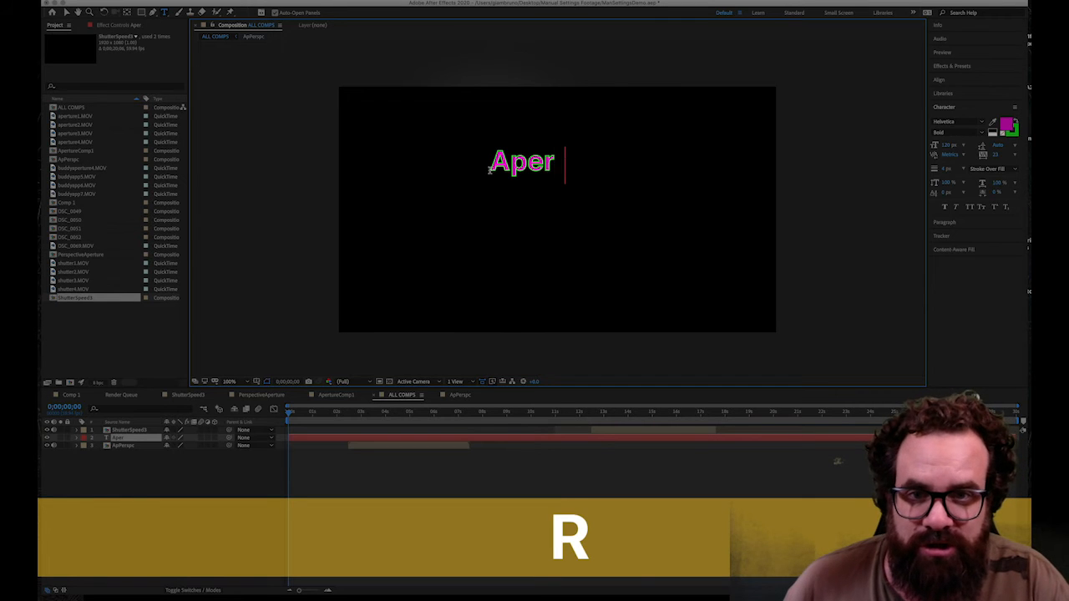
type("ture")
key("Return")
type("Per")
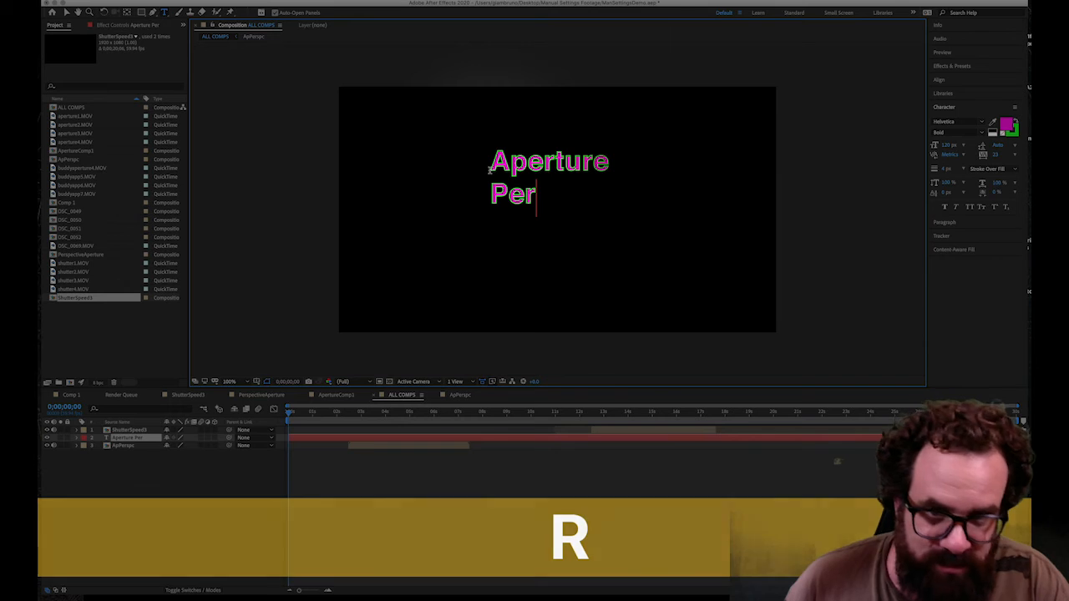
type("spective")
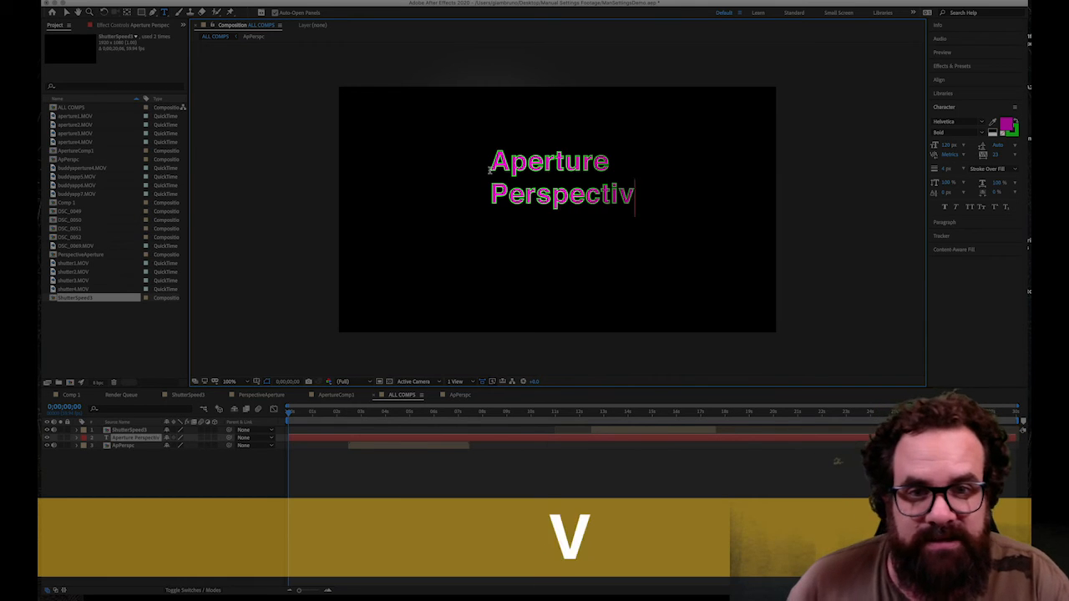
left_click(66, 12)
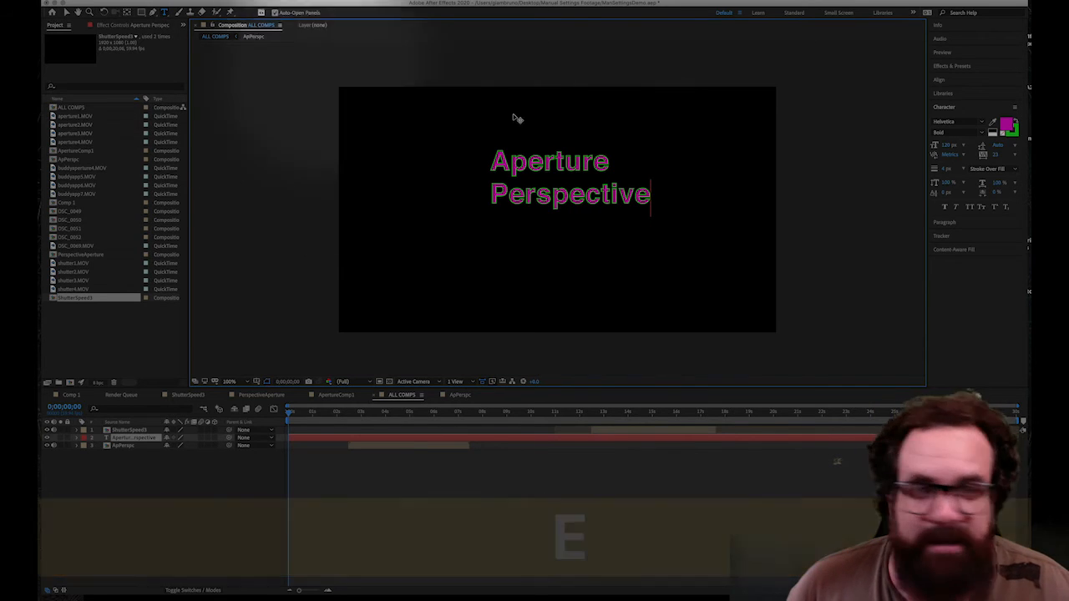
- Enlarge the Aperture Perspective text to 156 px and centre it in the frame
key("super+a")
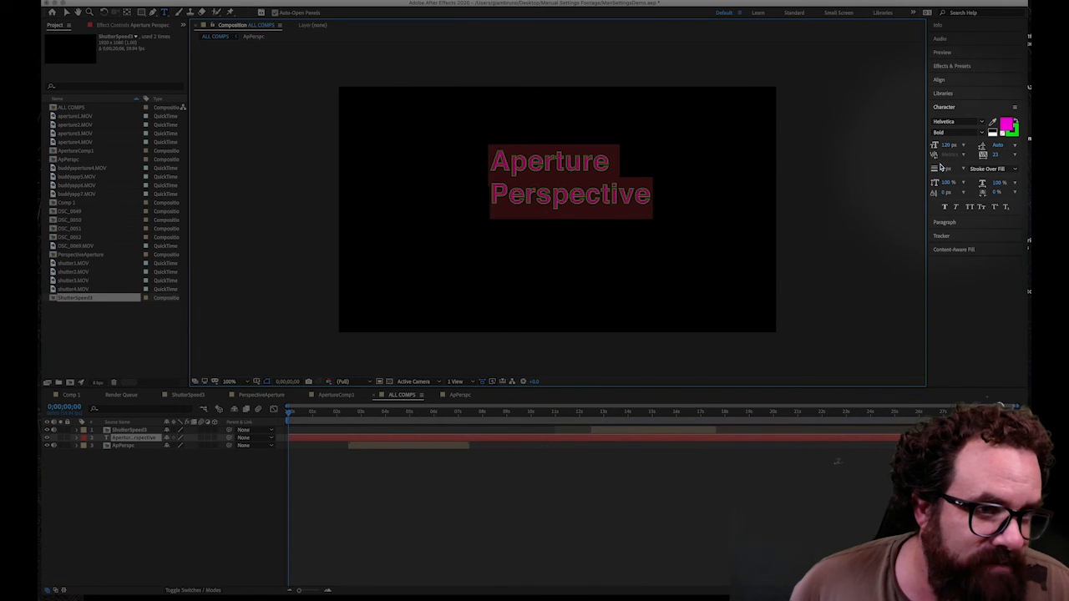
left_click_drag(944, 146, 964, 144)
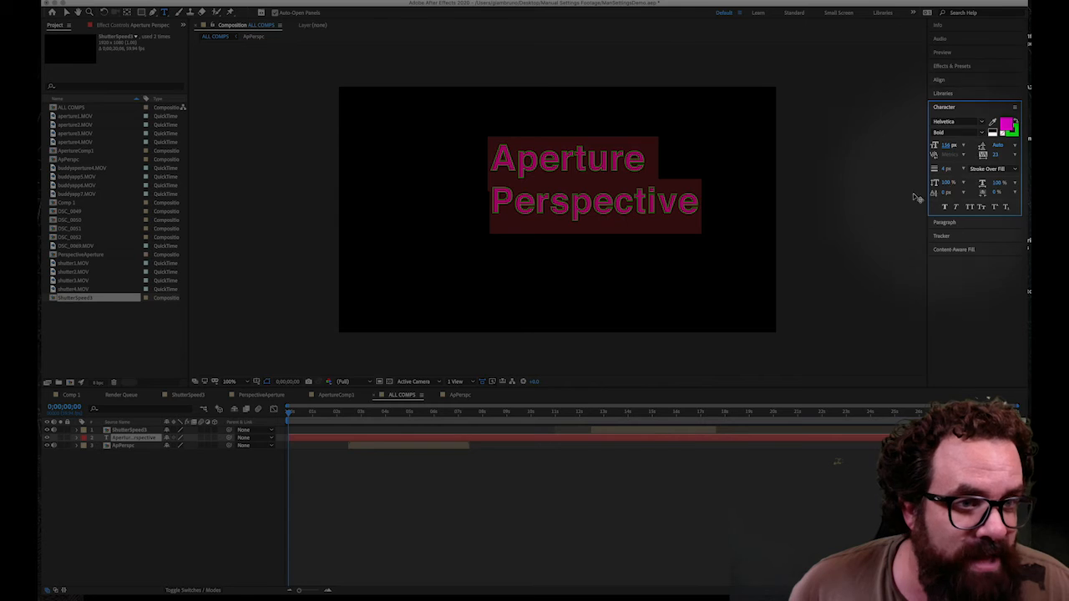
left_click(66, 12)
left_click_drag(543, 185, 504, 209)
double_click(524, 184)
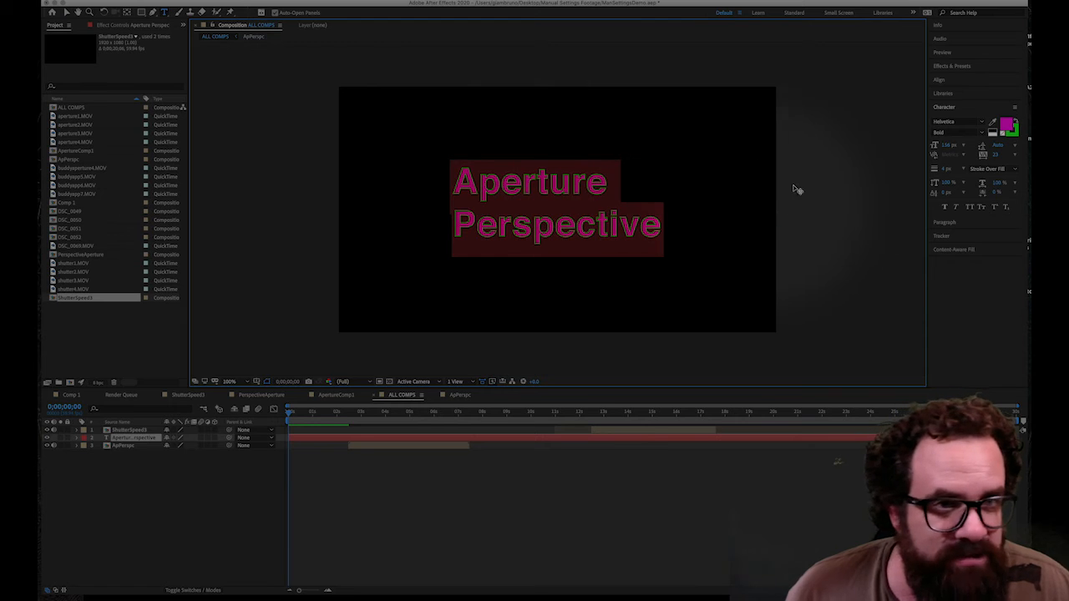
left_click(434, 565)
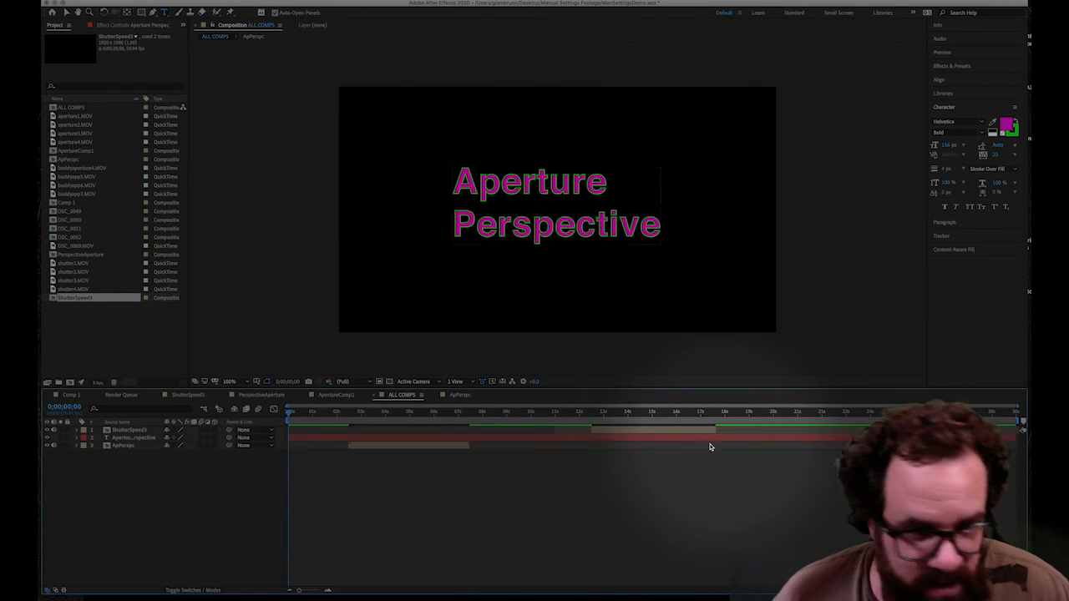
- Split the Aperture Perspective text layer at 0;00;02;19 and delete the part after the split
mouse_move(344, 417)
left_mouse_down()
mouse_move(392, 418)
mouse_move(344, 423)
left_mouse_up()
left_click(344, 439)
key("super+shift+d")
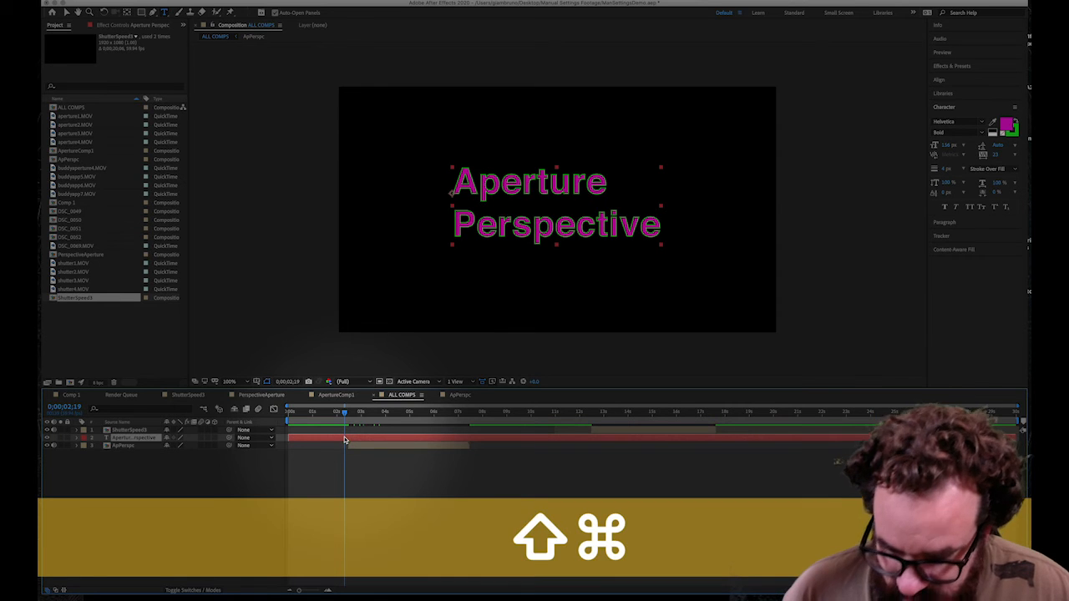
key("Return")
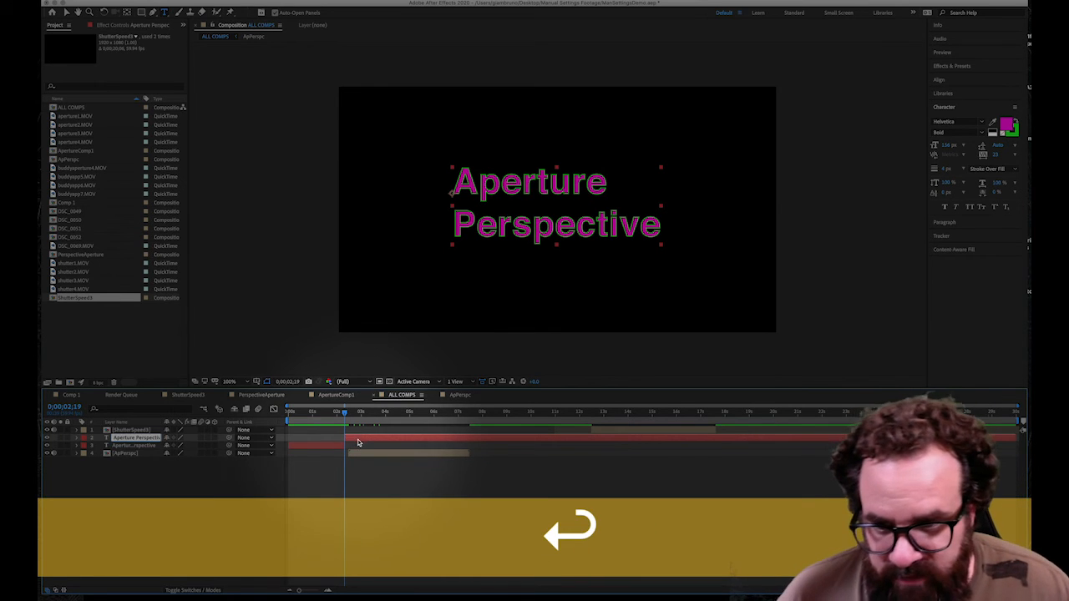
key("BackSpace")
- Scrub the composition to 0;00;14;17 and back to 0;00;01;55, and check the After Effects Intro Demo slide in Google Chrome before returning
left_click_drag(345, 412, 635, 419)
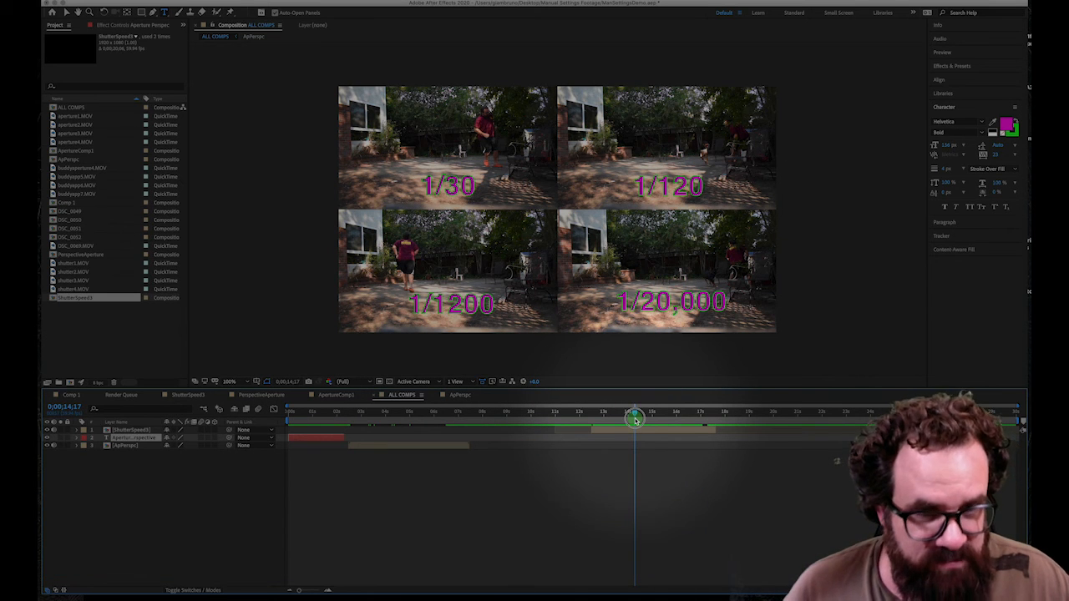
left_click_drag(634, 419, 335, 431)
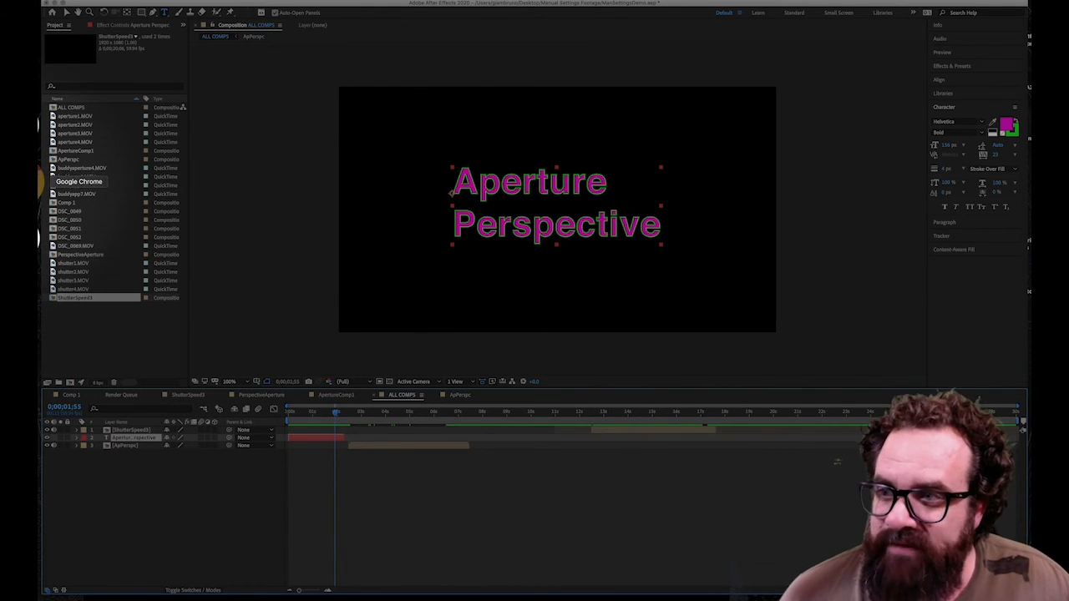
left_click(39, 164)
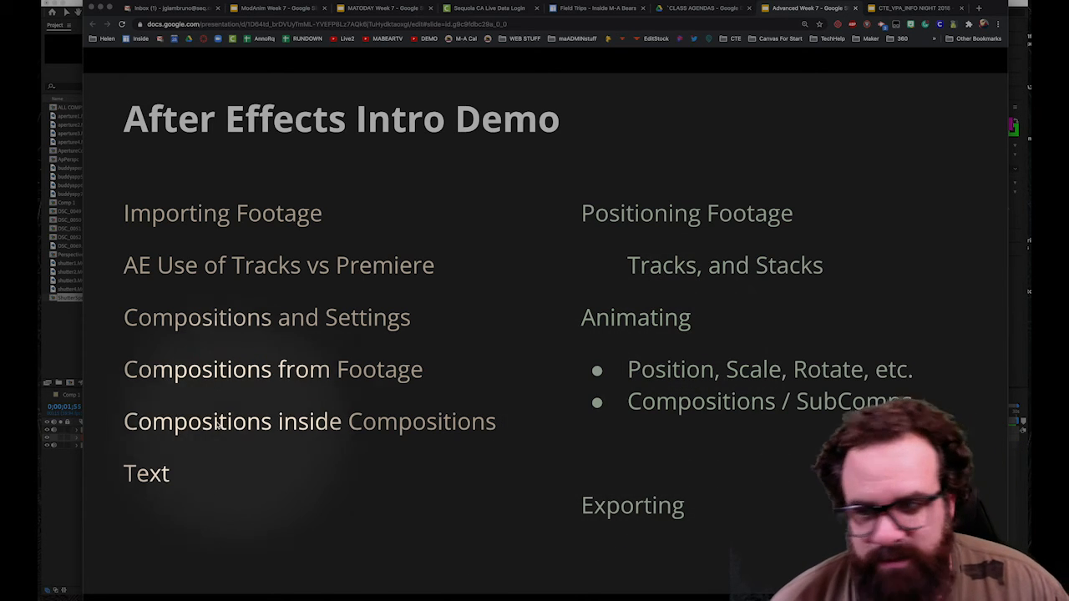
left_click(71, 334)
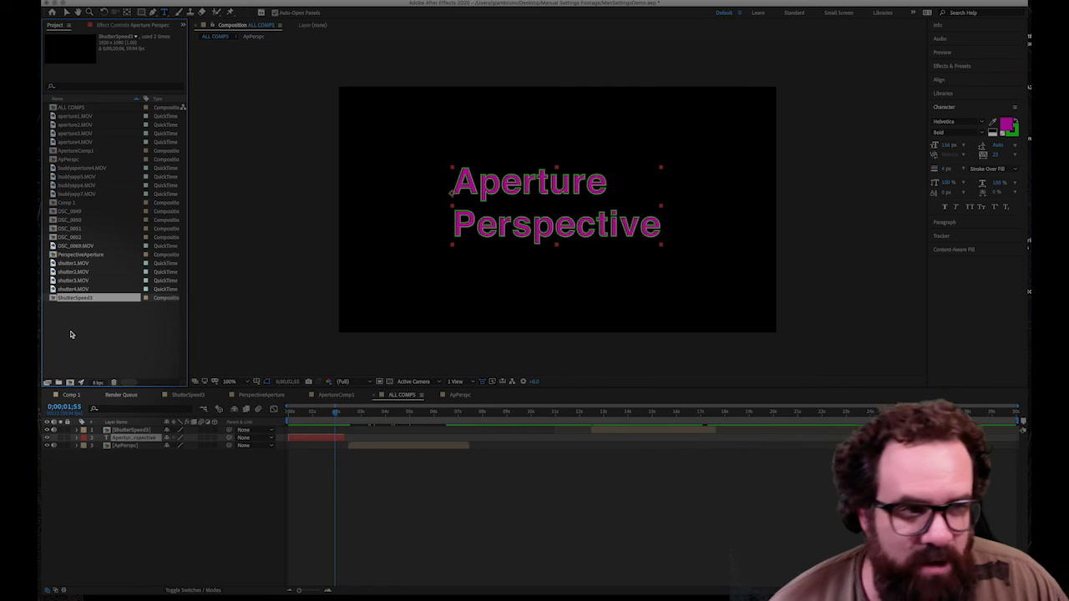
- Add the ShutterSpeed3 composition to the Render Queue and set its output to ShutterSpeed3.mov on the Desktop
left_click(71, 0)
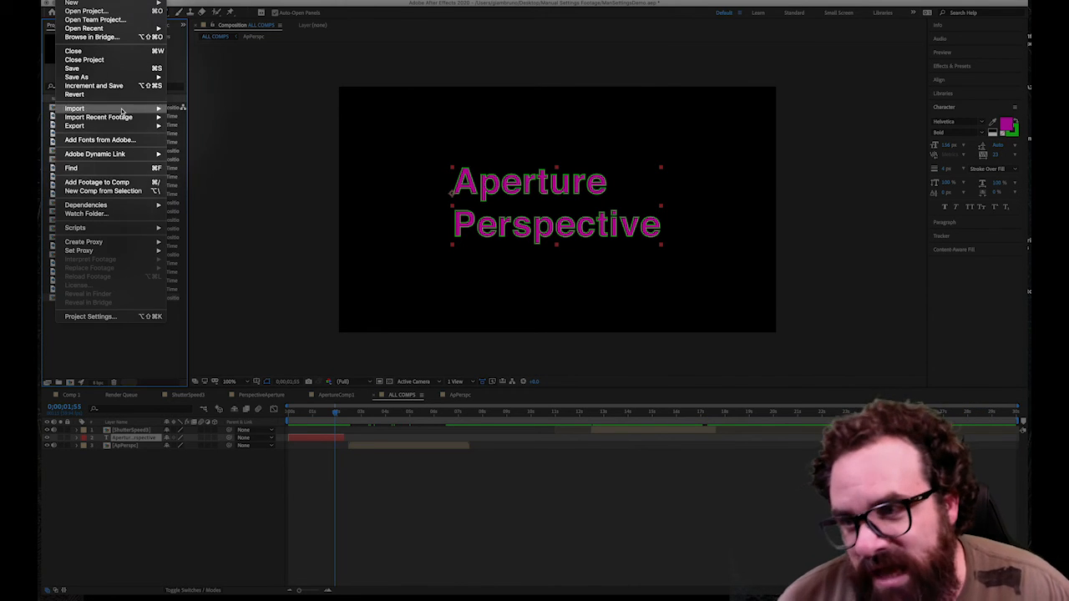
mouse_move(117, 125)
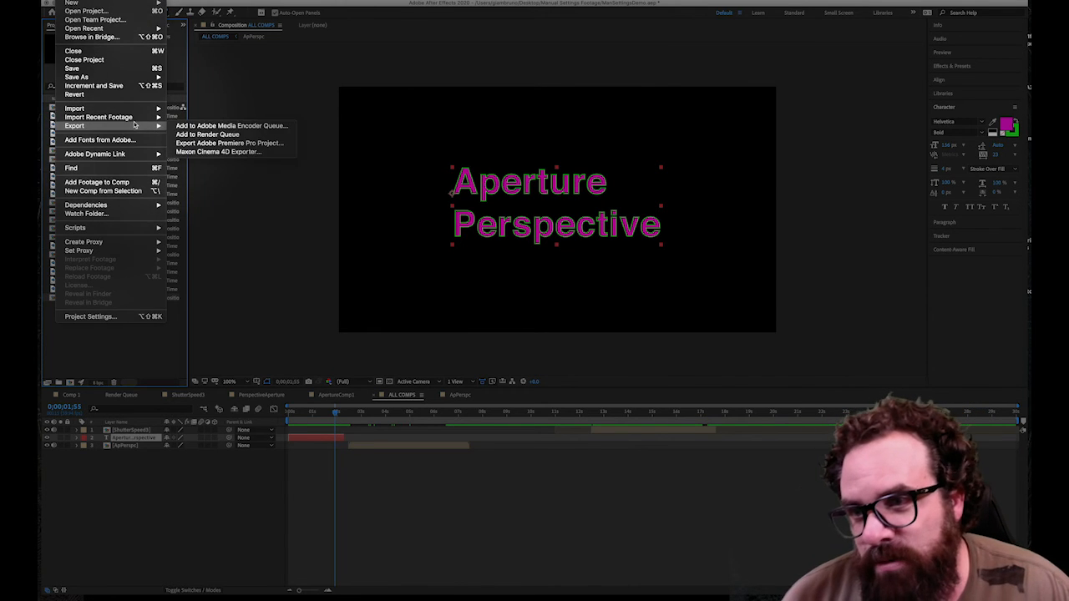
left_click(202, 135)
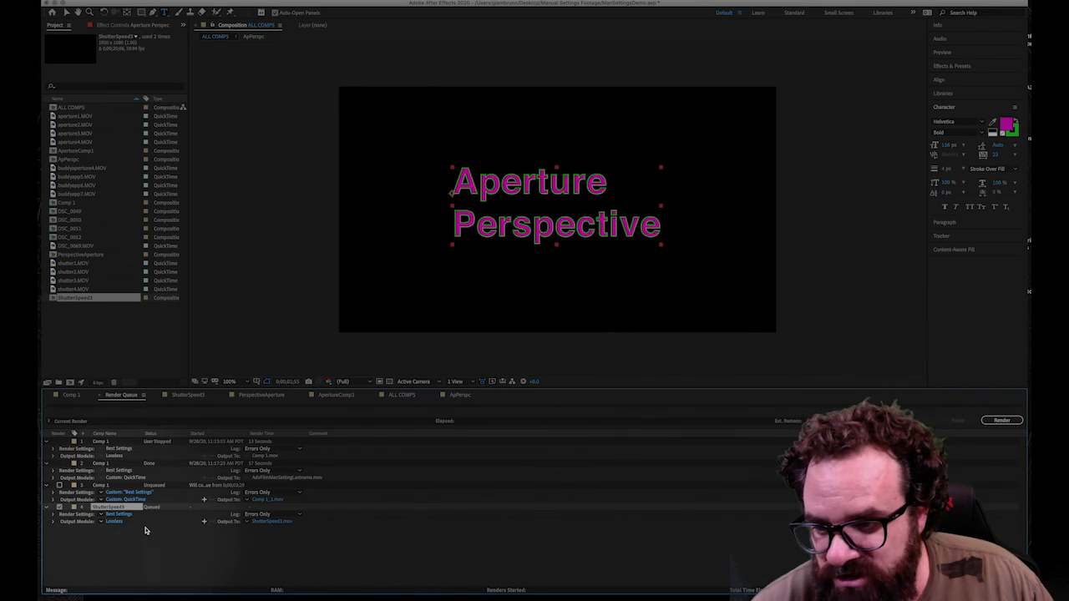
left_click(275, 522)
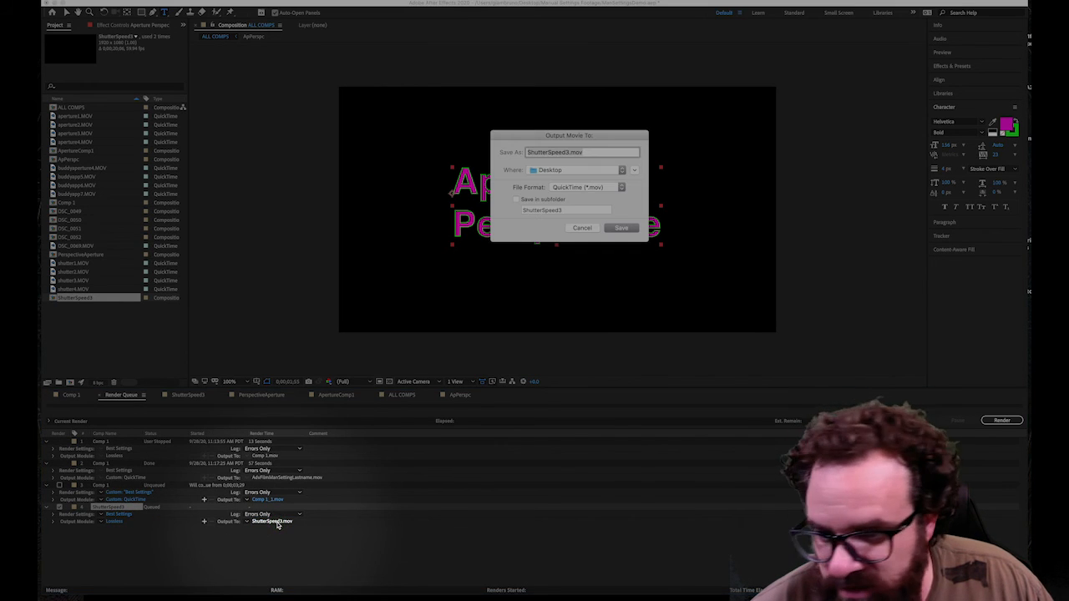
left_click(551, 170)
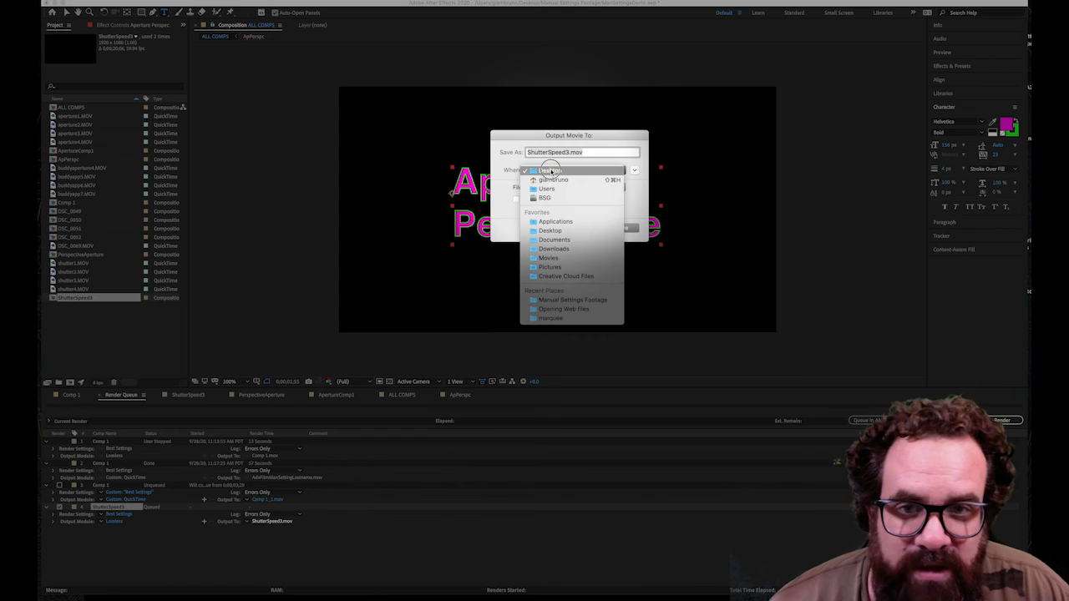
left_click(551, 171)
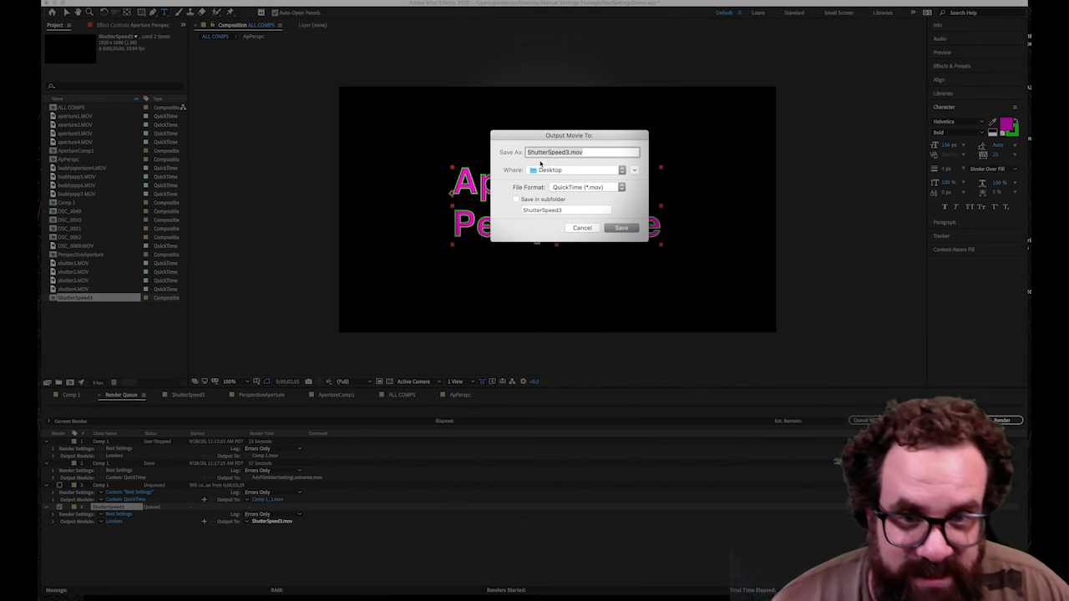
left_click(631, 229)
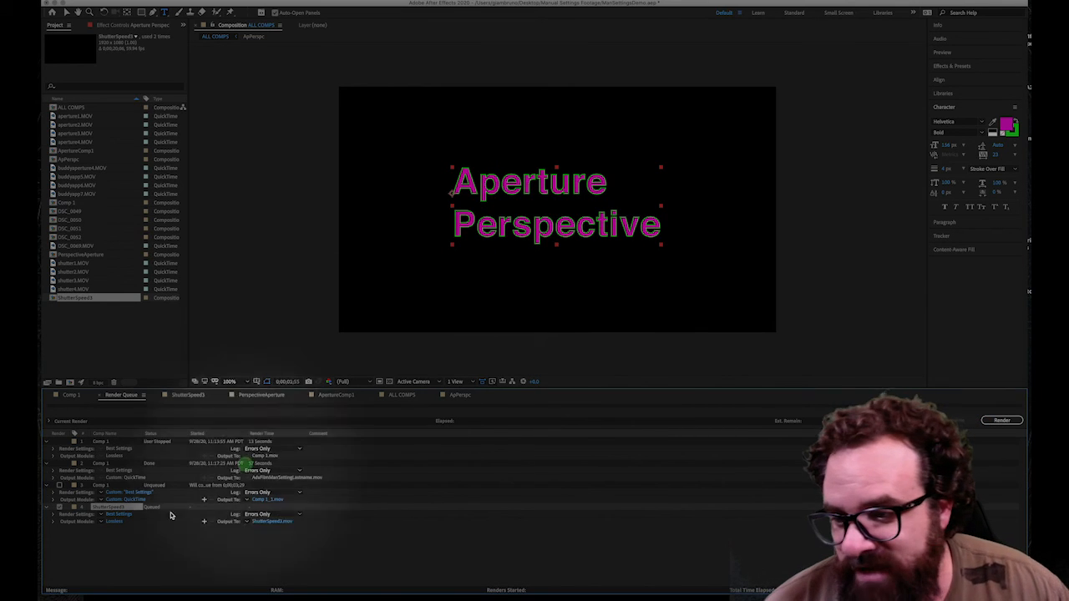
- Set the ShutterSpeed3 output module's QuickTime video codec to Apple ProRes 422
left_click(114, 522)
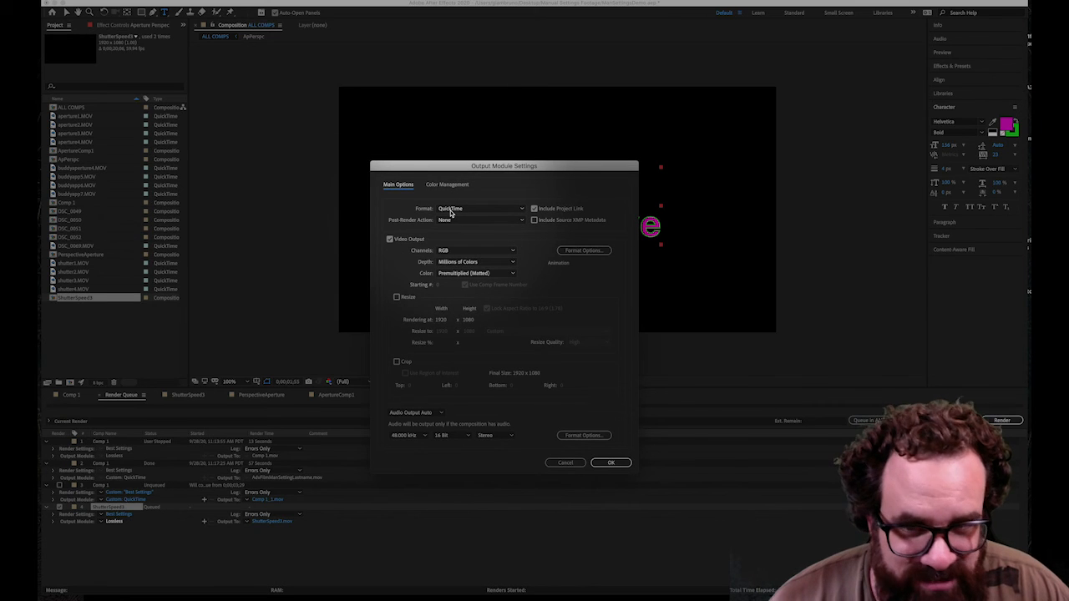
left_click(570, 253)
left_click(405, 120)
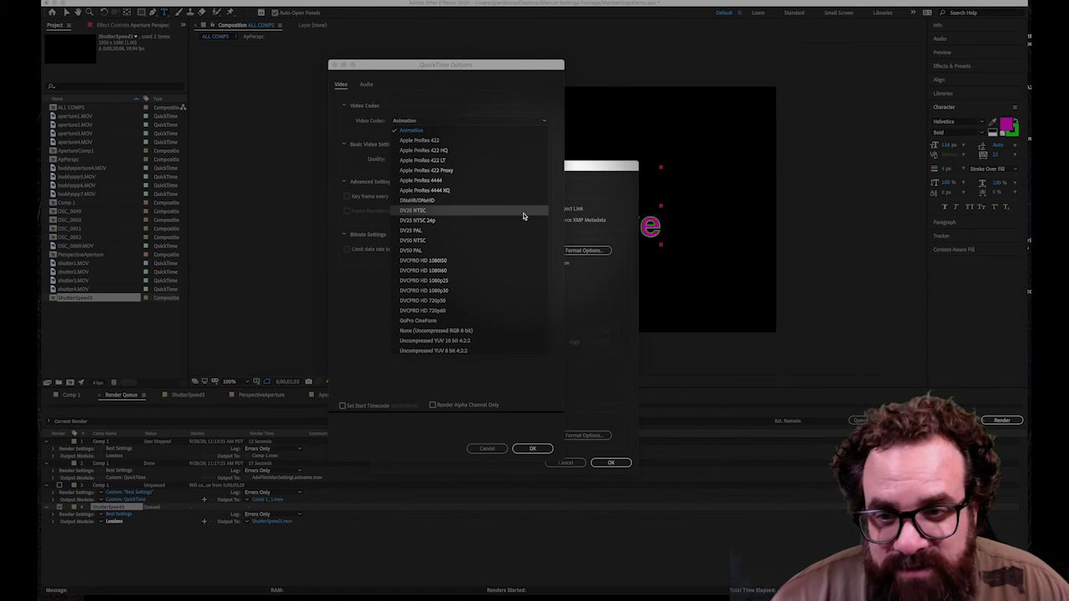
left_click(428, 141)
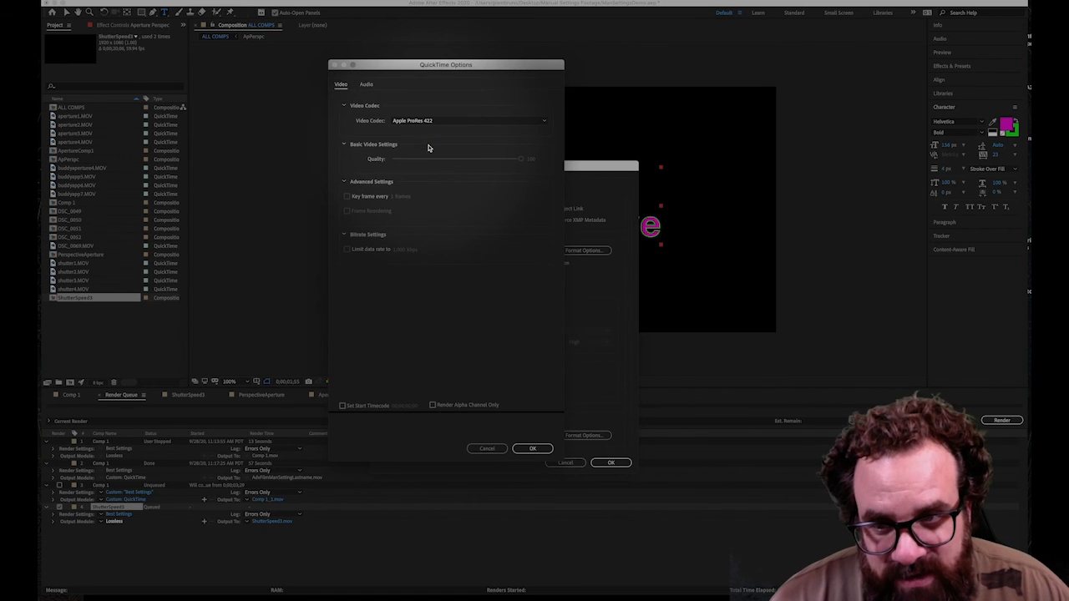
left_click(539, 449)
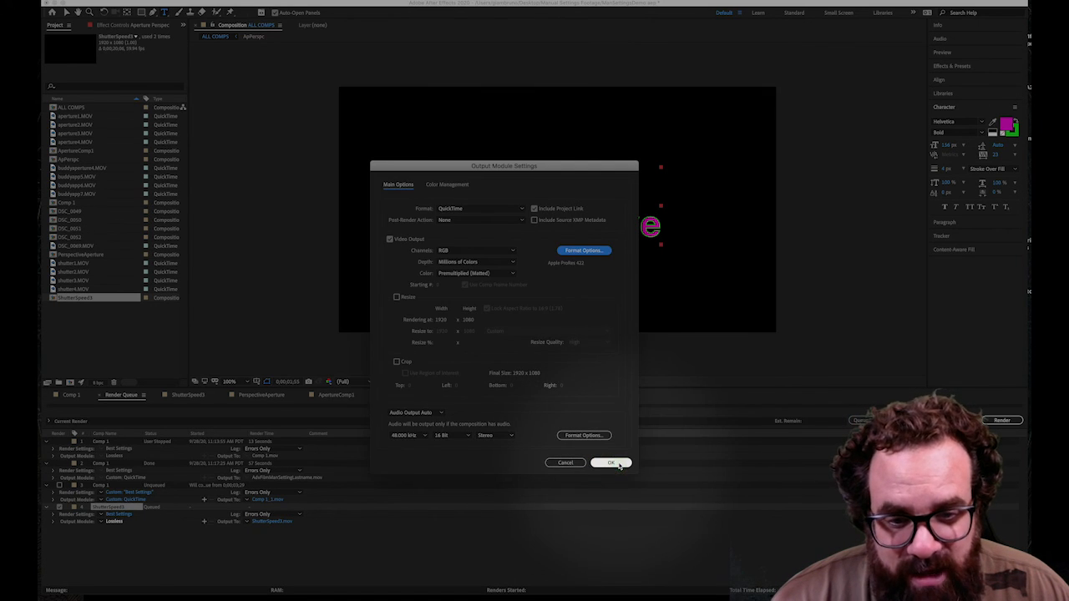
left_click(619, 465)
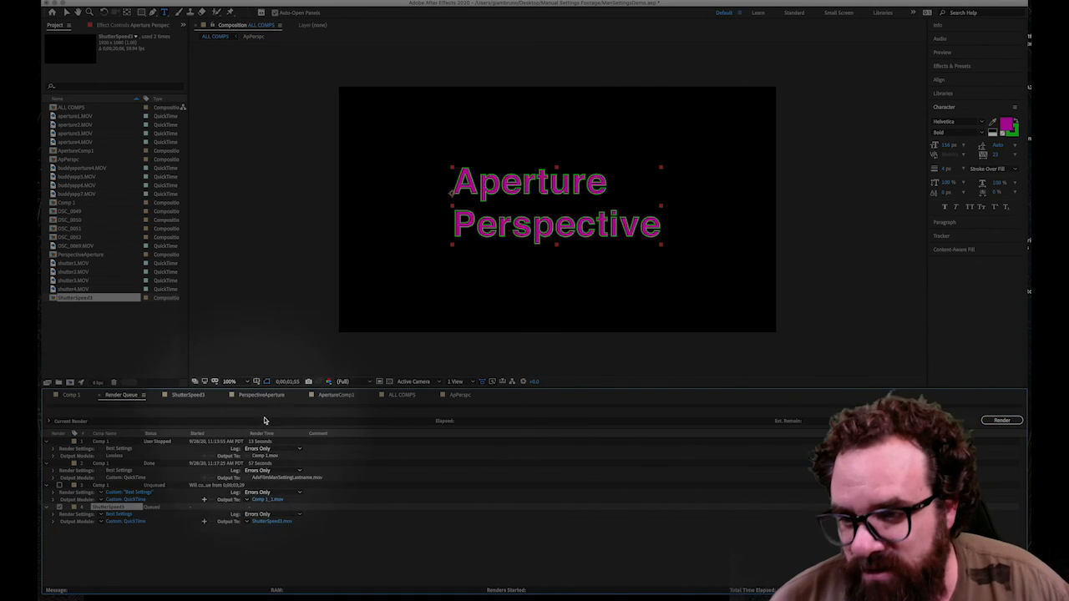
- Bring up the ALL COMPS composition and open the export of the project as an Adobe Premiere Pro project
left_click(342, 396)
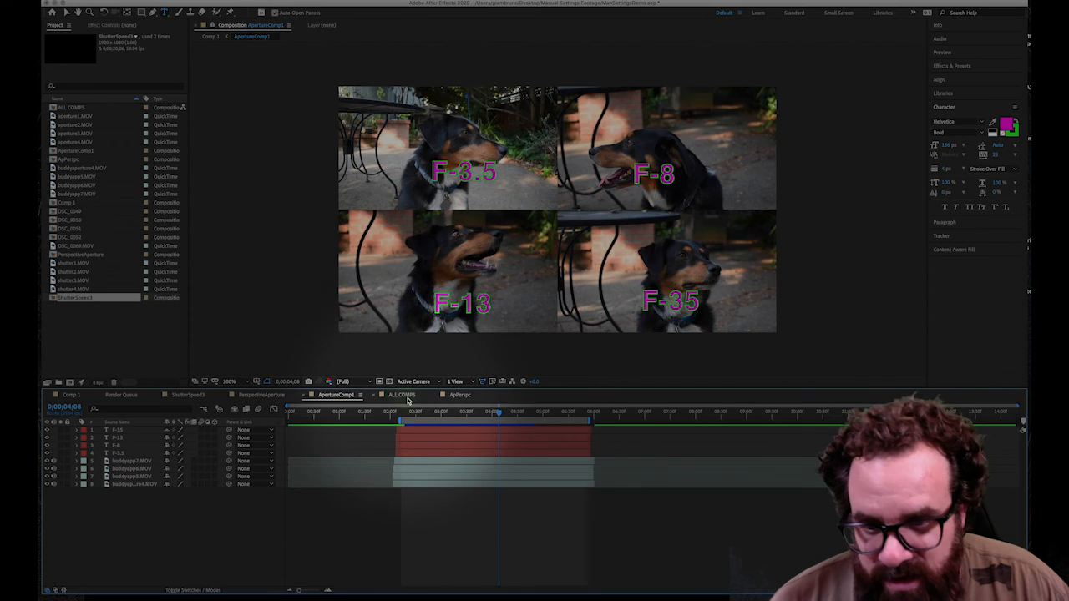
left_click(404, 396)
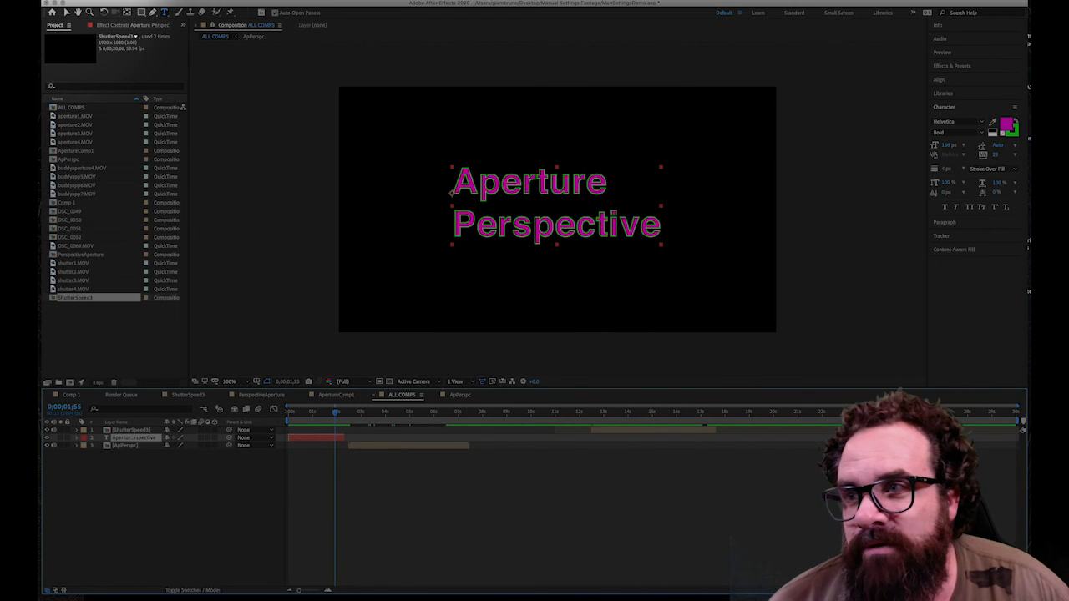
left_click(71, 0)
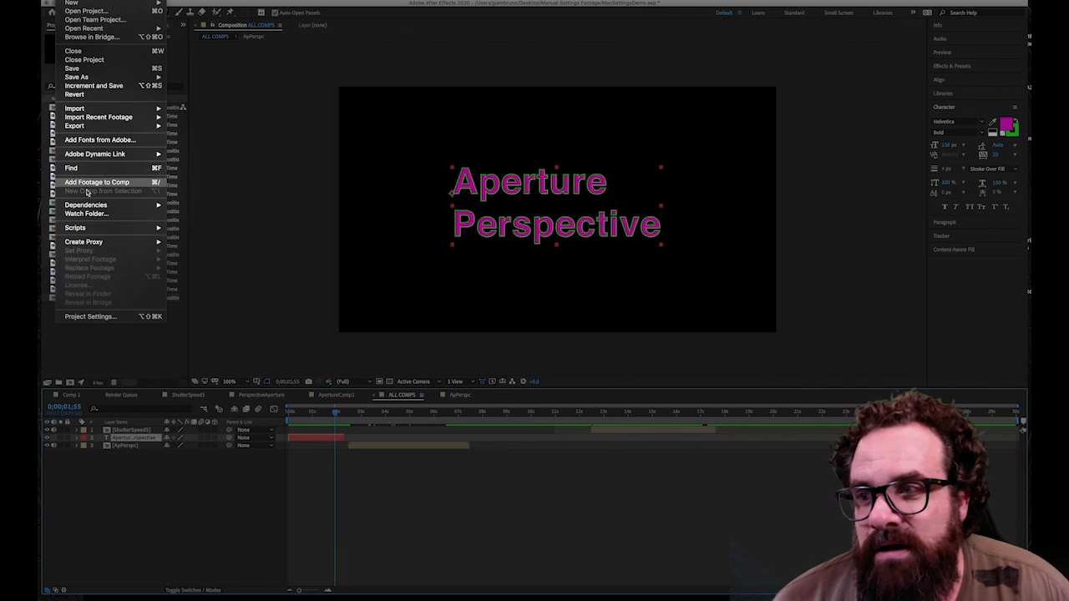
mouse_move(109, 126)
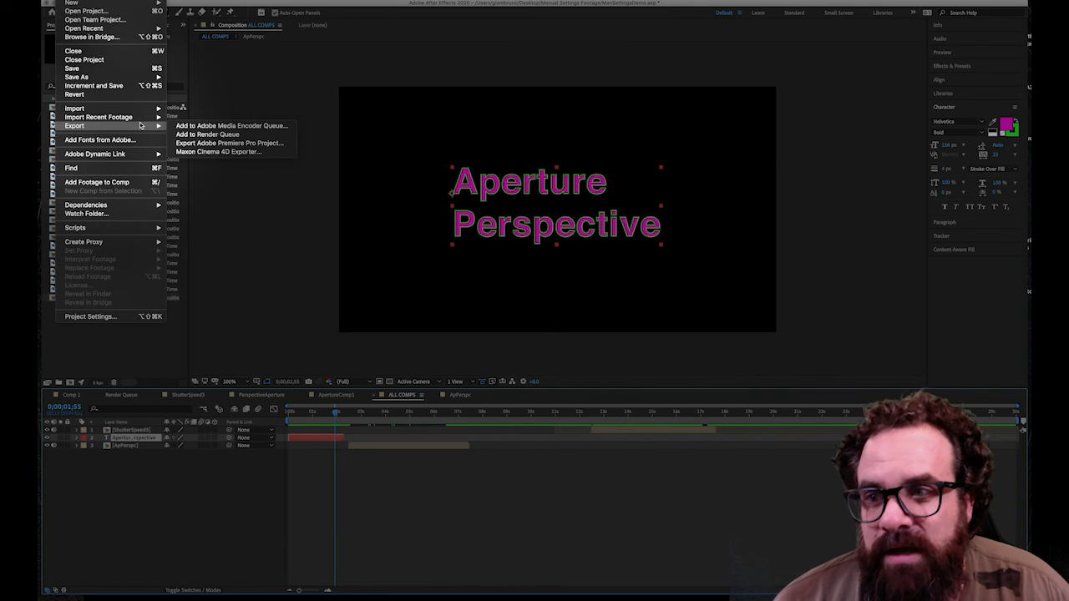
left_click(238, 144)
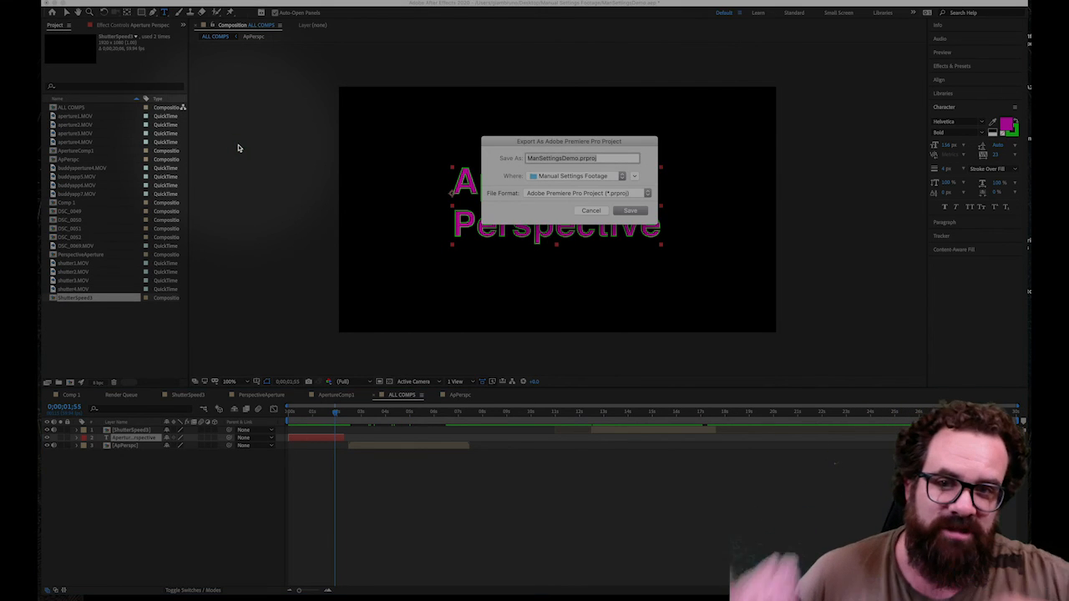
- Save the Premiere Pro project export as ManSettingsDemo23.prproj in the Manual Settings Footage folder
left_click(630, 210)
left_click(586, 201)
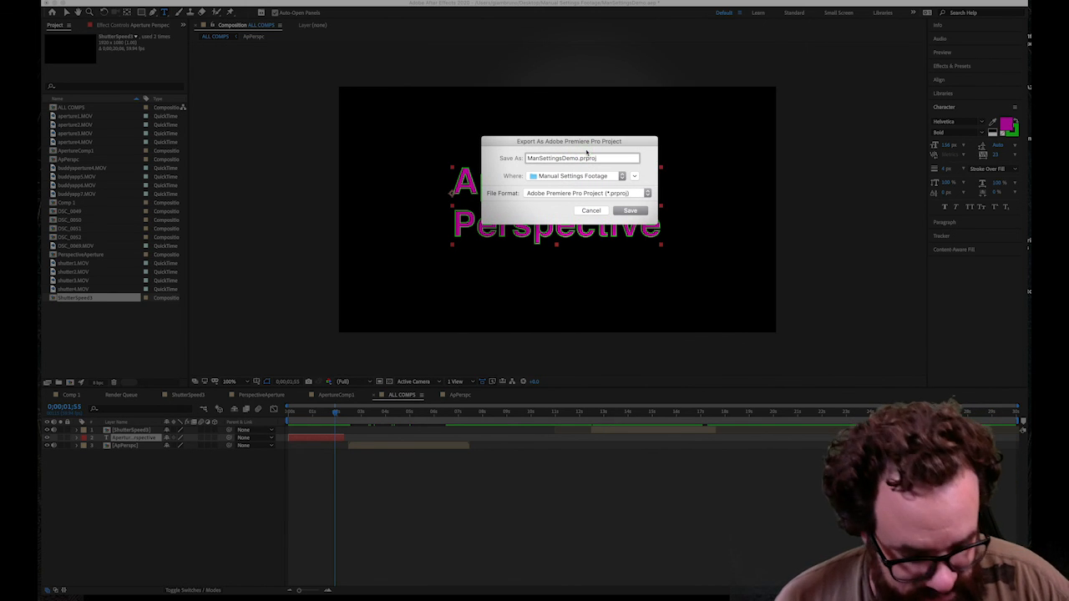
type("2")
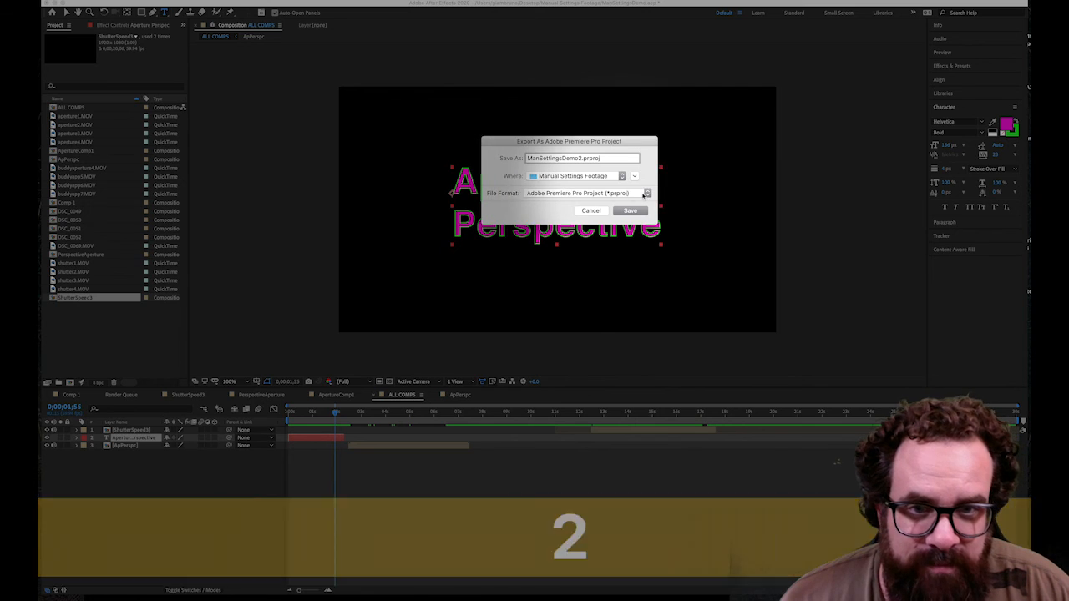
left_click(643, 195)
left_click(626, 193)
left_click(633, 212)
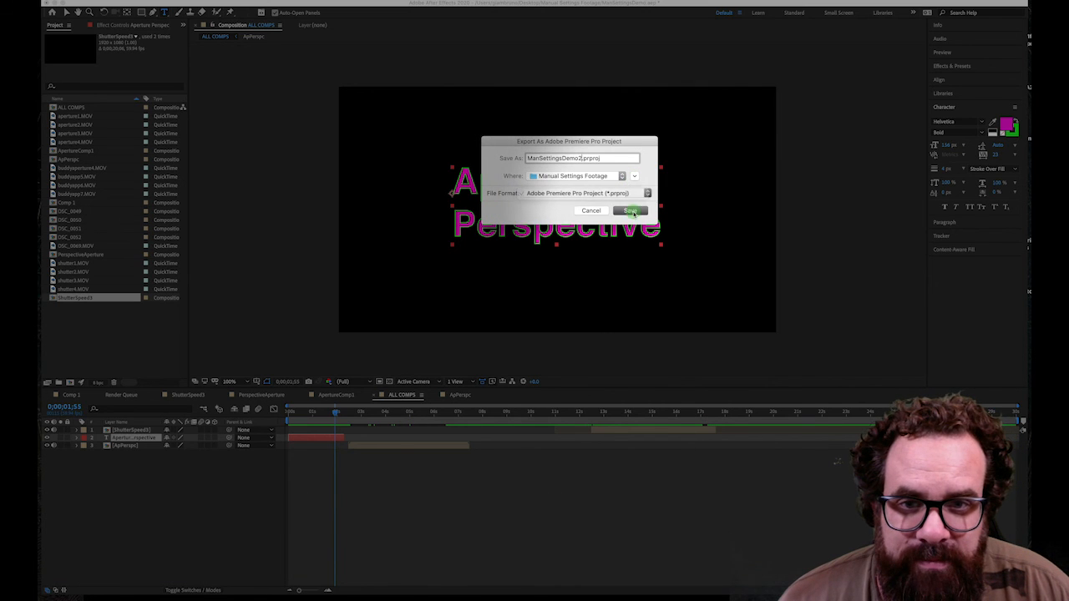
left_click(591, 200)
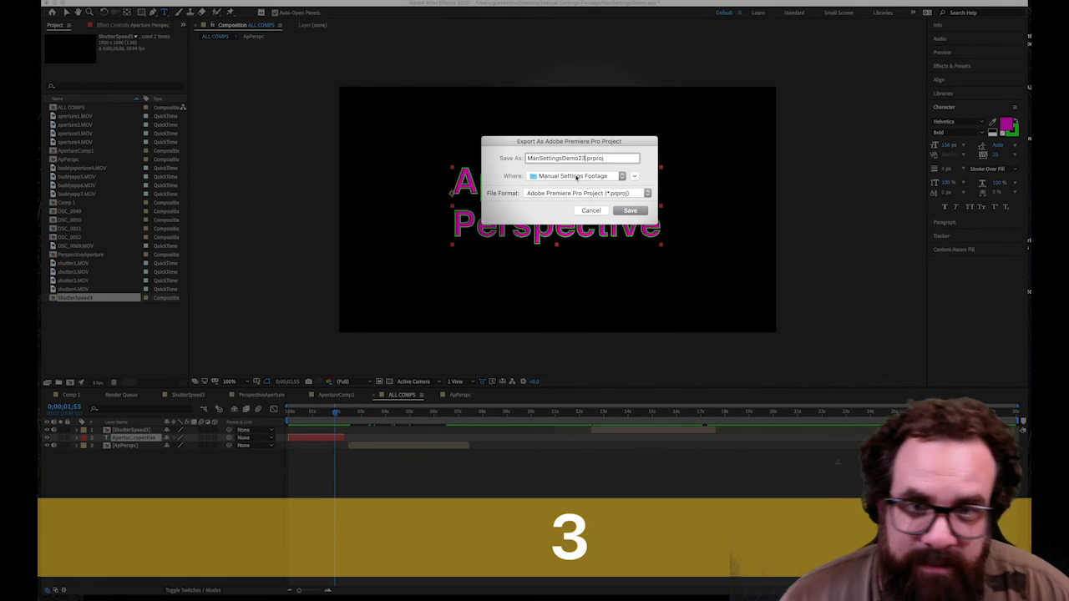
left_click(629, 211)
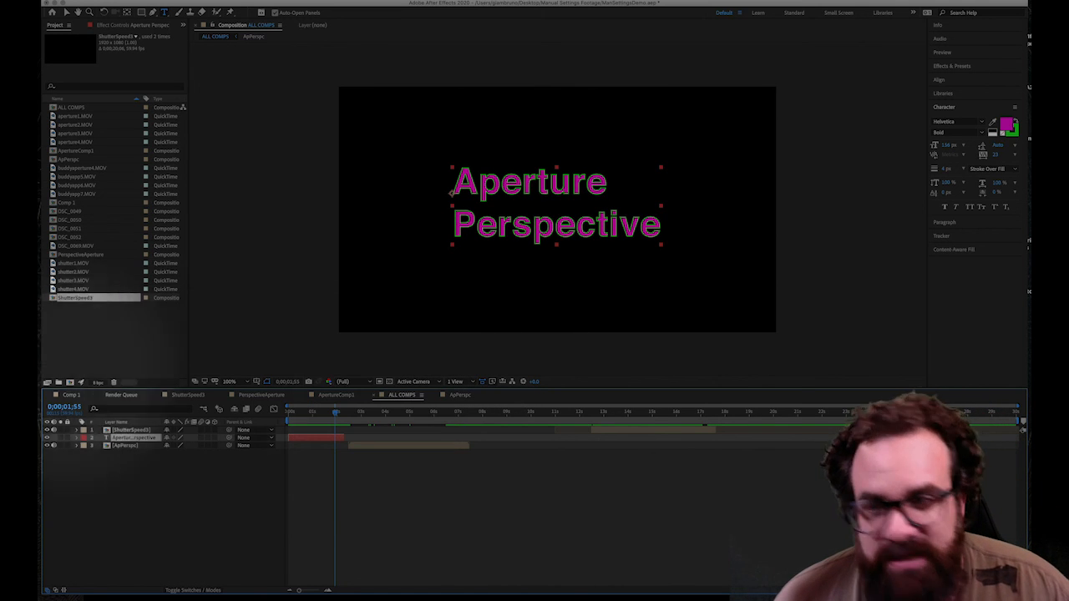
- Switch to Premiere Pro, scrub Sequence 03 back to about 00;00;24;23, and bring up the SlideShowPractice sequence
left_click(42, 356)
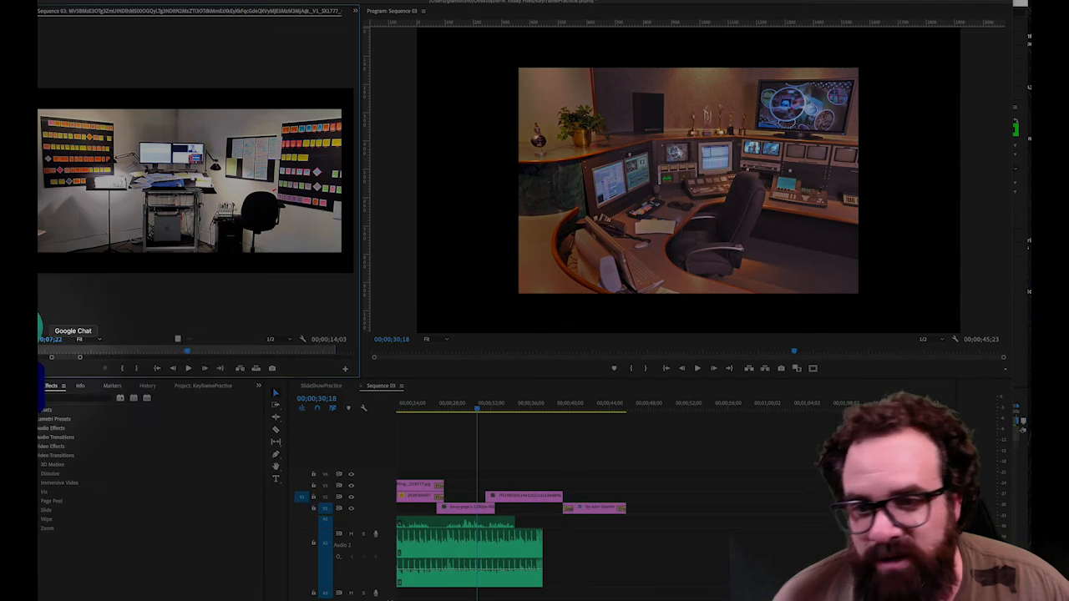
left_click_drag(472, 403, 418, 403)
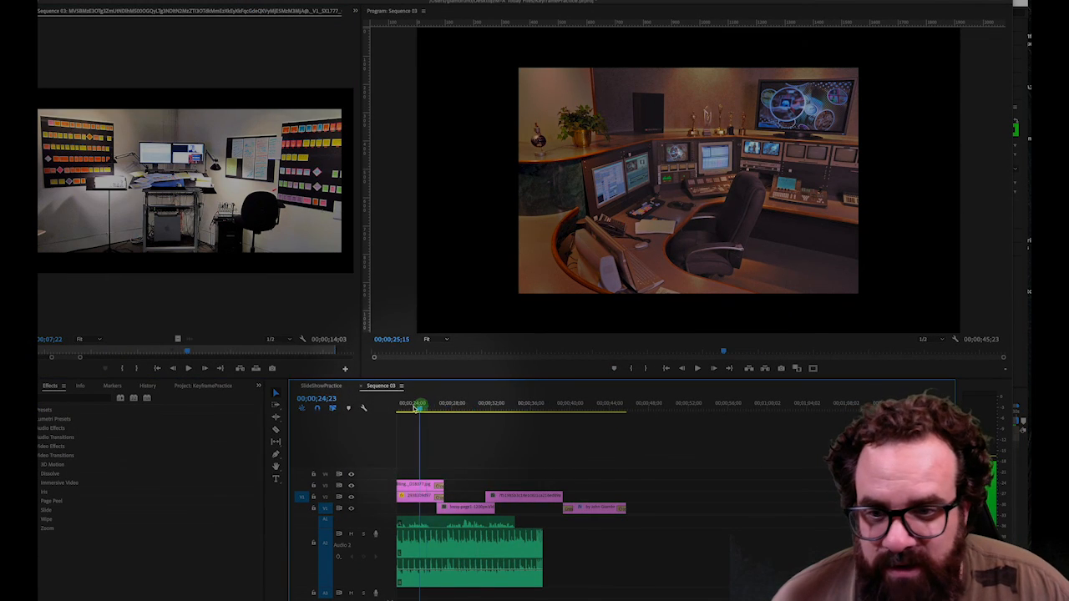
left_click(331, 388)
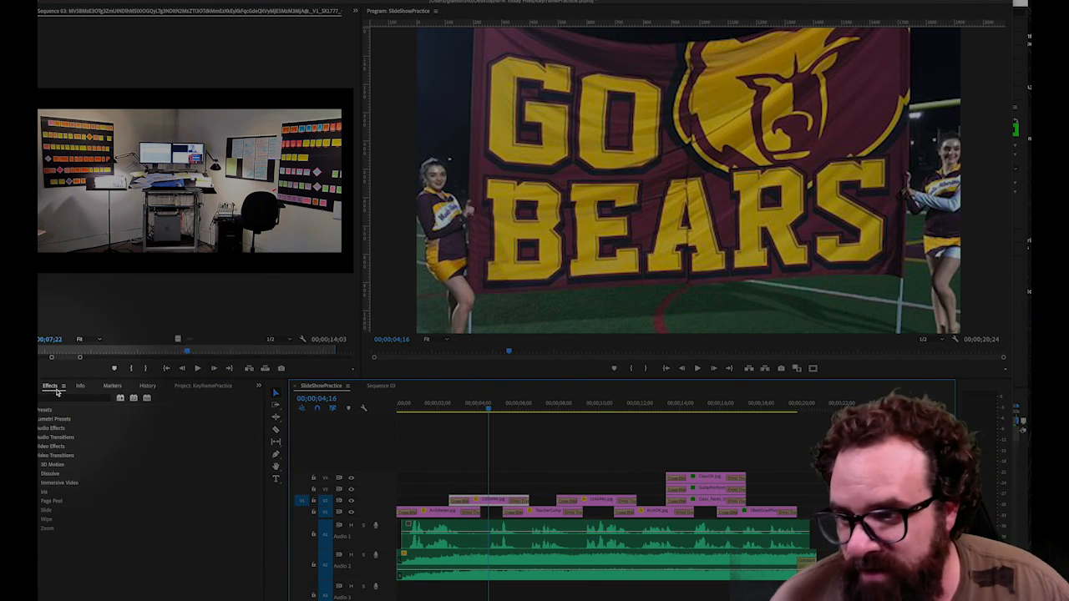
- Open the media export settings for the SlideShowPractice sequence
left_click(74, 0)
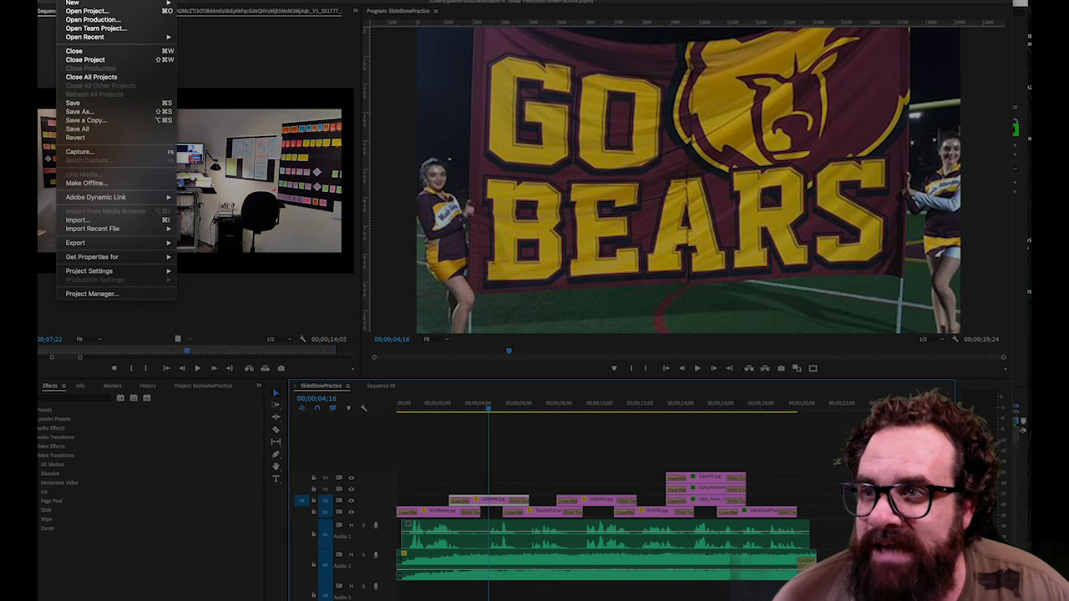
mouse_move(152, 244)
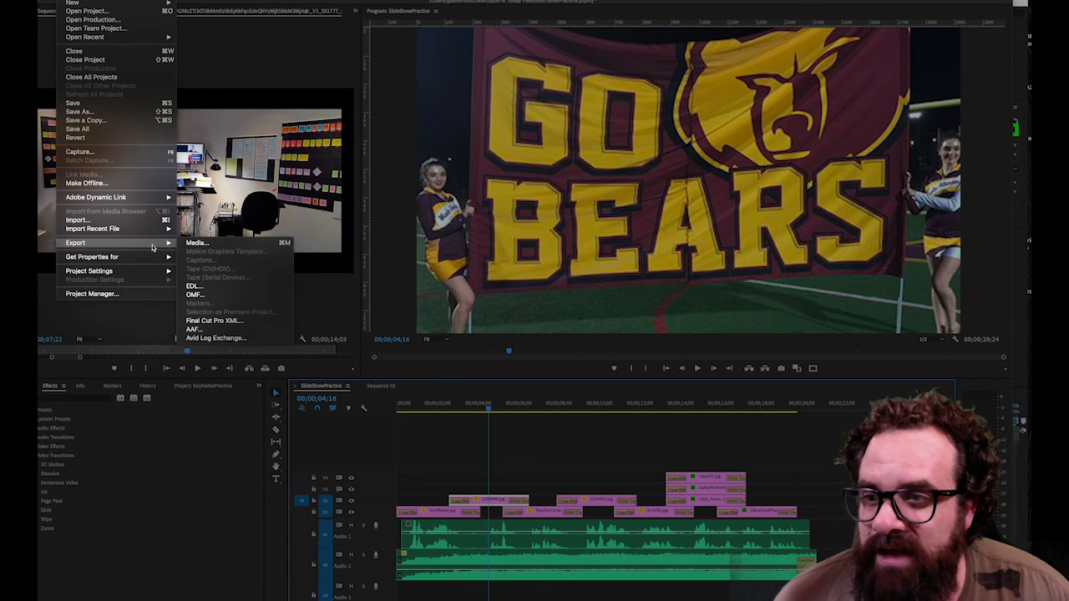
left_click(213, 243)
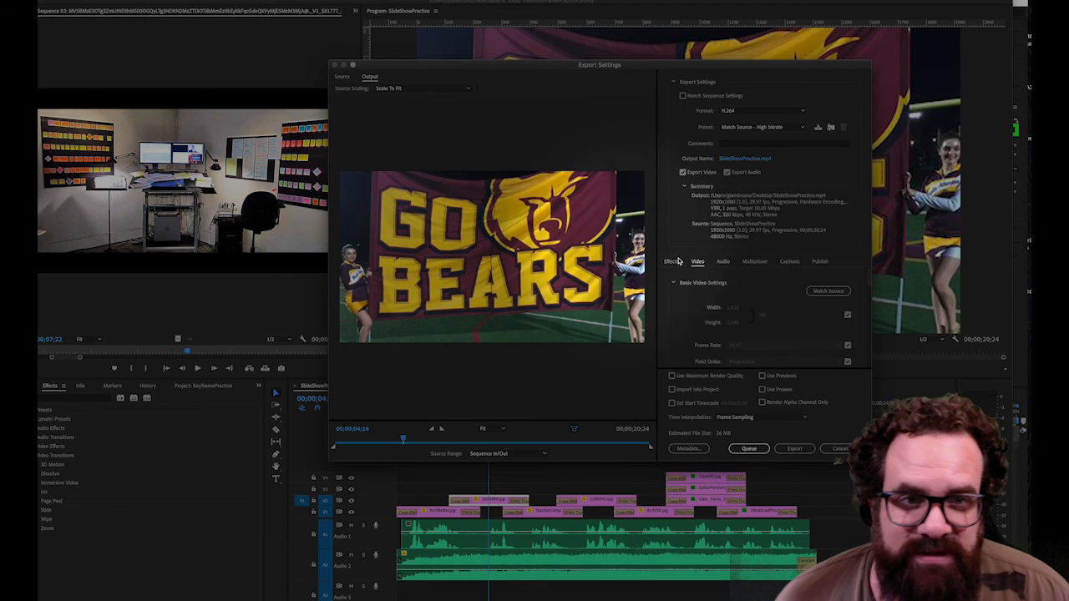